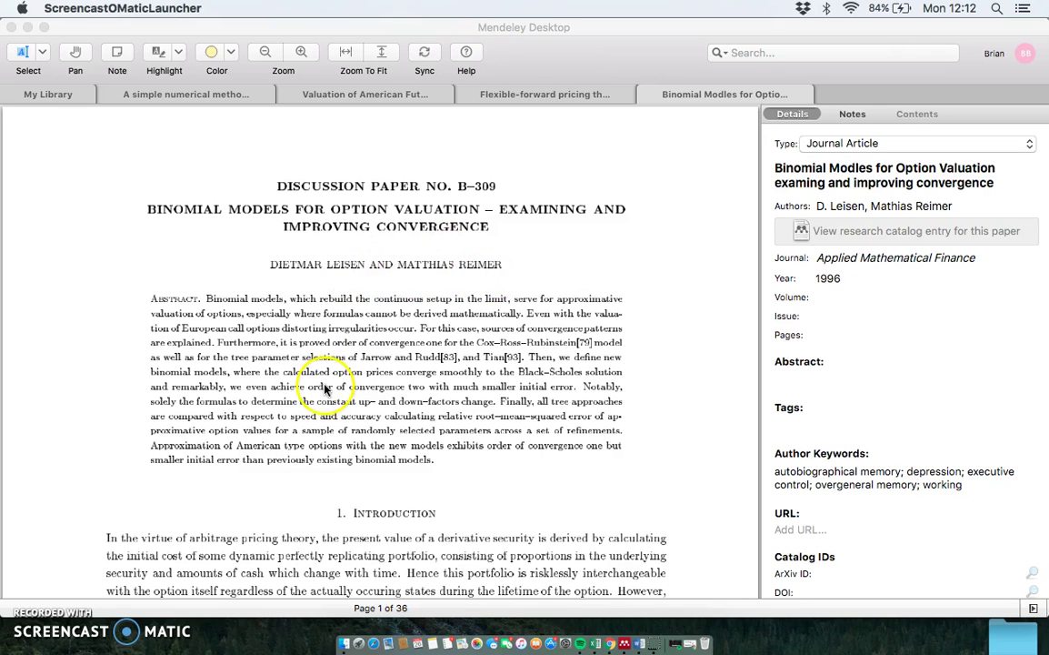
# Read the binomial option valuation paper from its abstract to the Black-Scholes pricing formula on page 4.
pyautogui.scroll(-10, 325, 391)
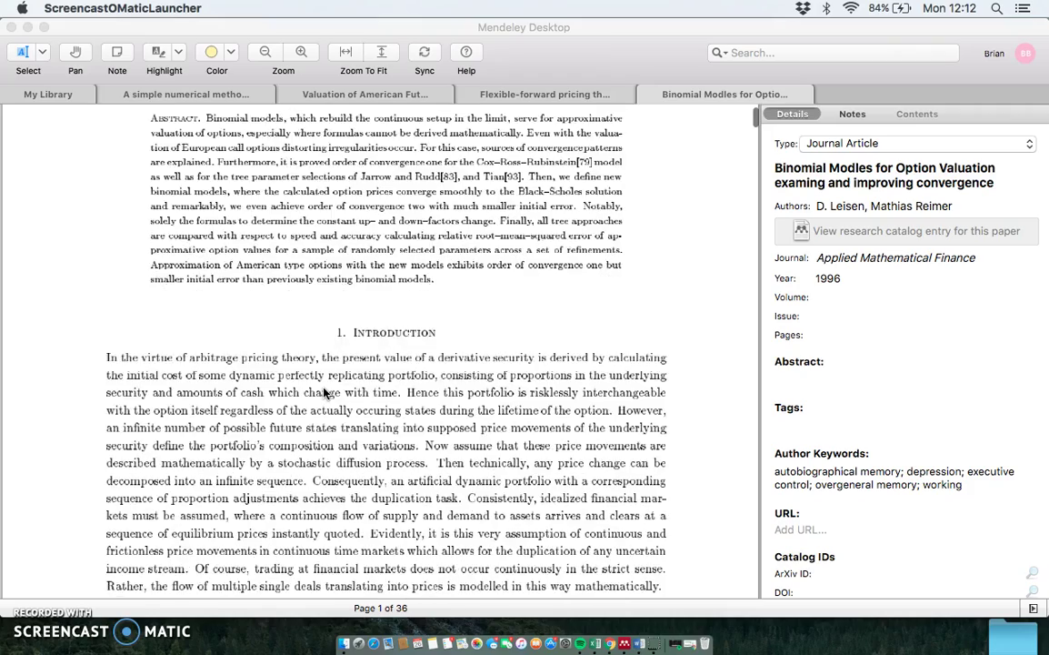
pyautogui.scroll(-20, 325, 391)
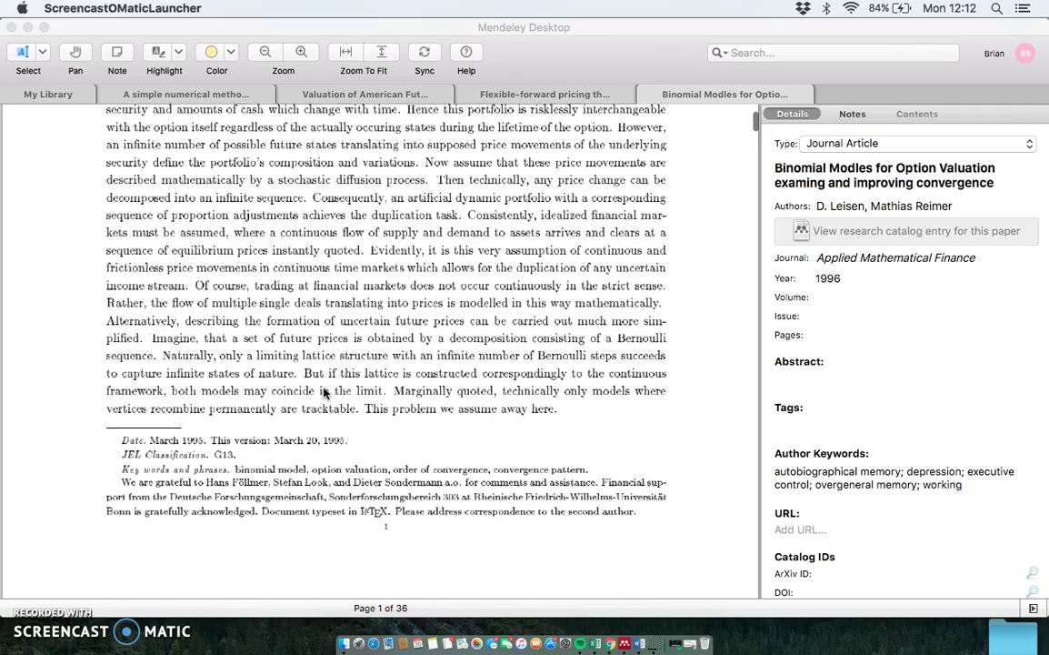
pyautogui.scroll(-10, 324, 392)
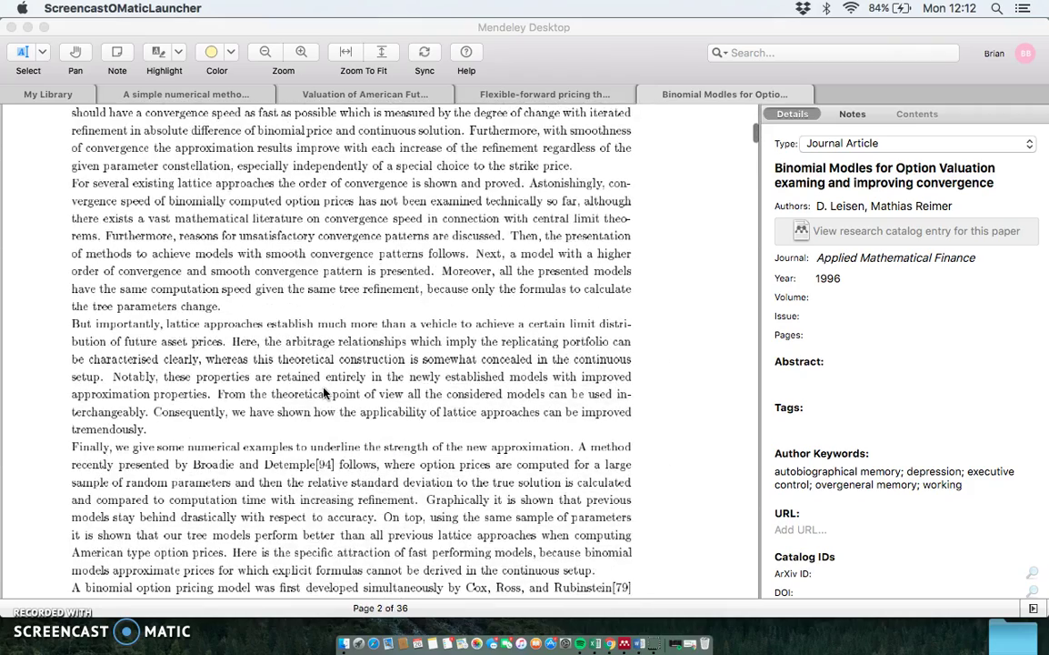
pyautogui.scroll(-15, 325, 393)
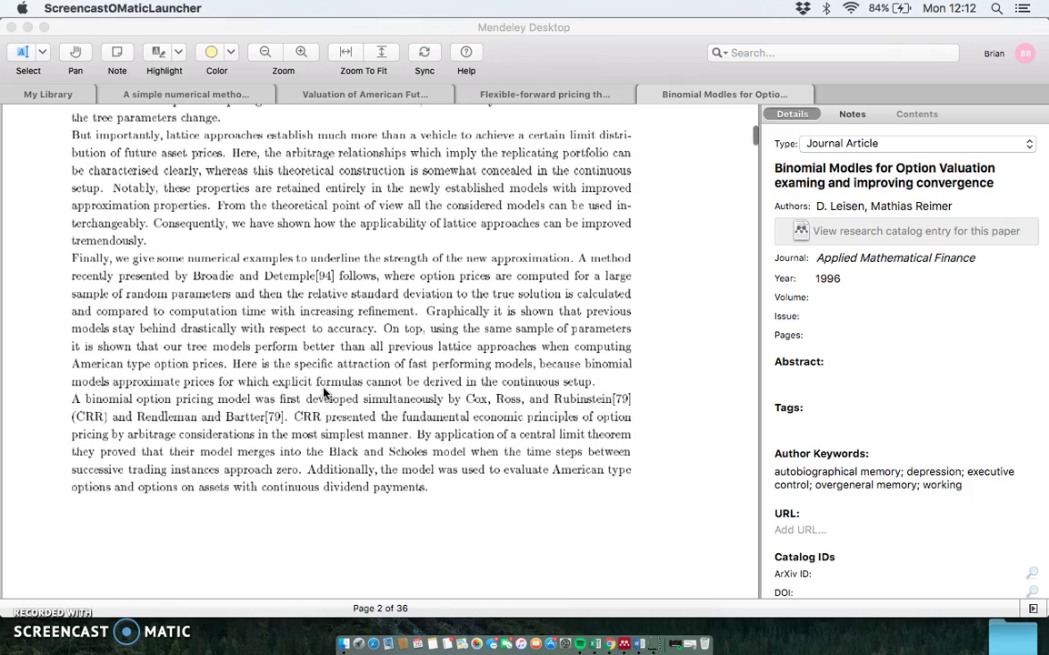
pyautogui.scroll(-20, 324, 393)
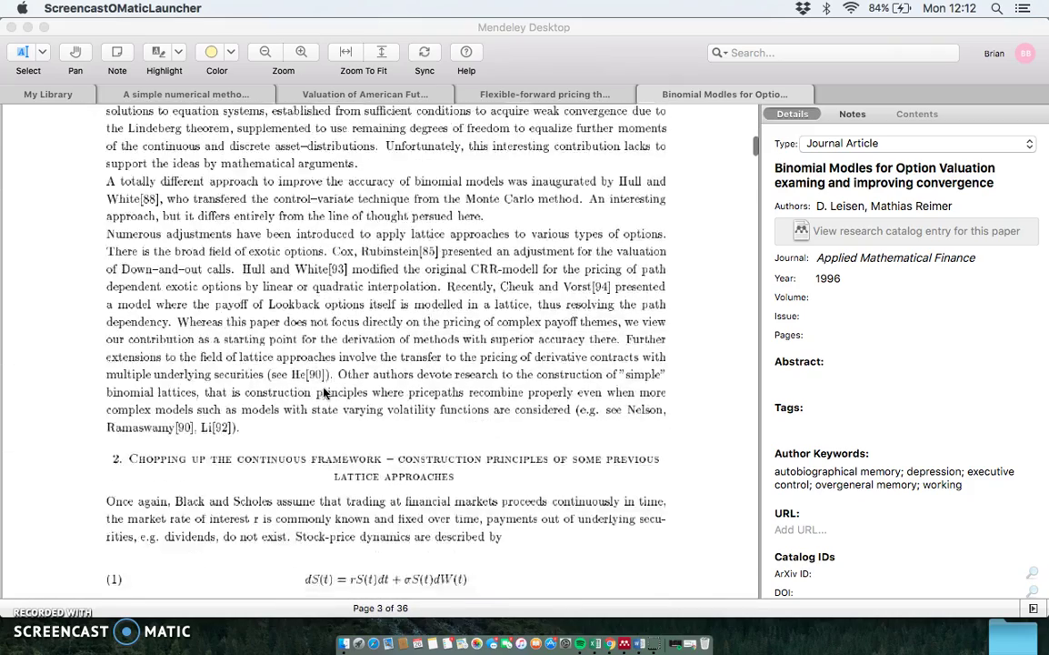
pyautogui.scroll(-10, 324, 391)
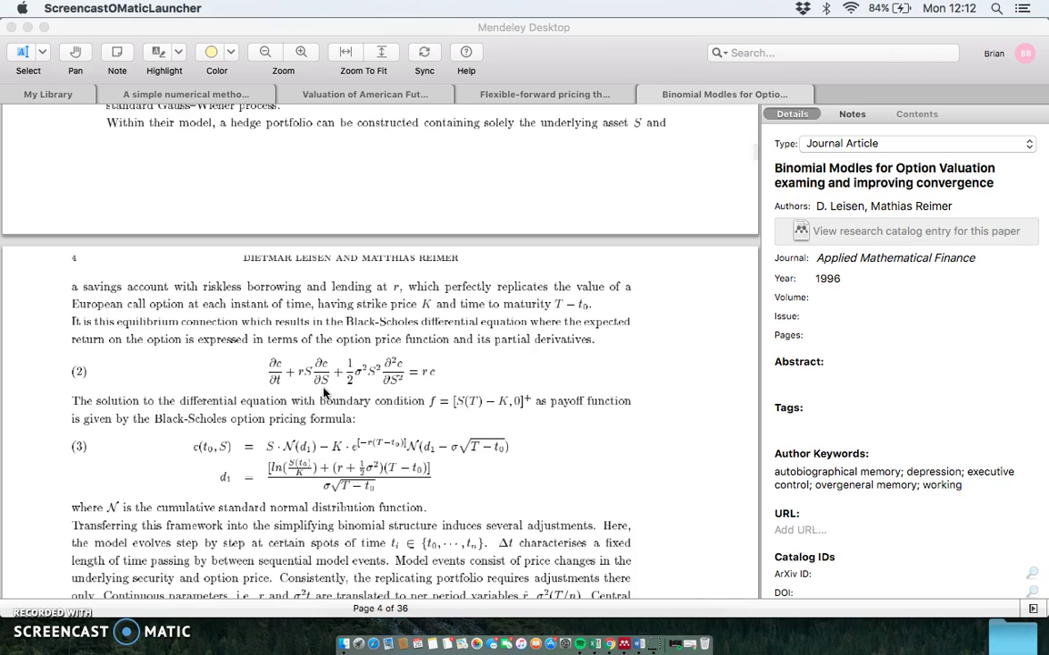
pyautogui.scroll(-6, 324, 392)
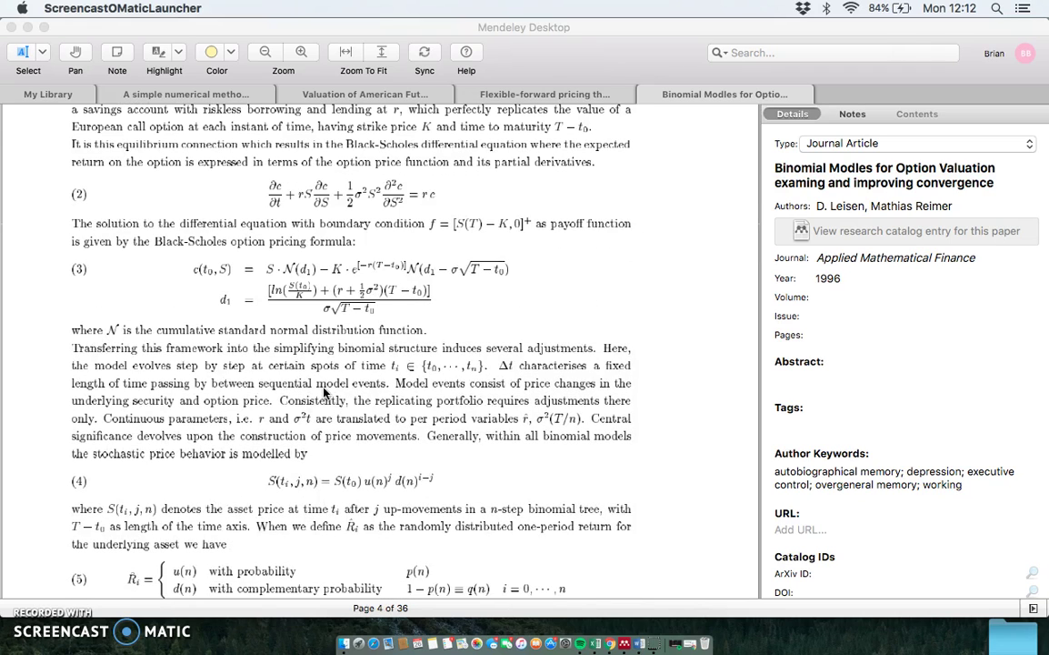
pyautogui.click(314, 289)
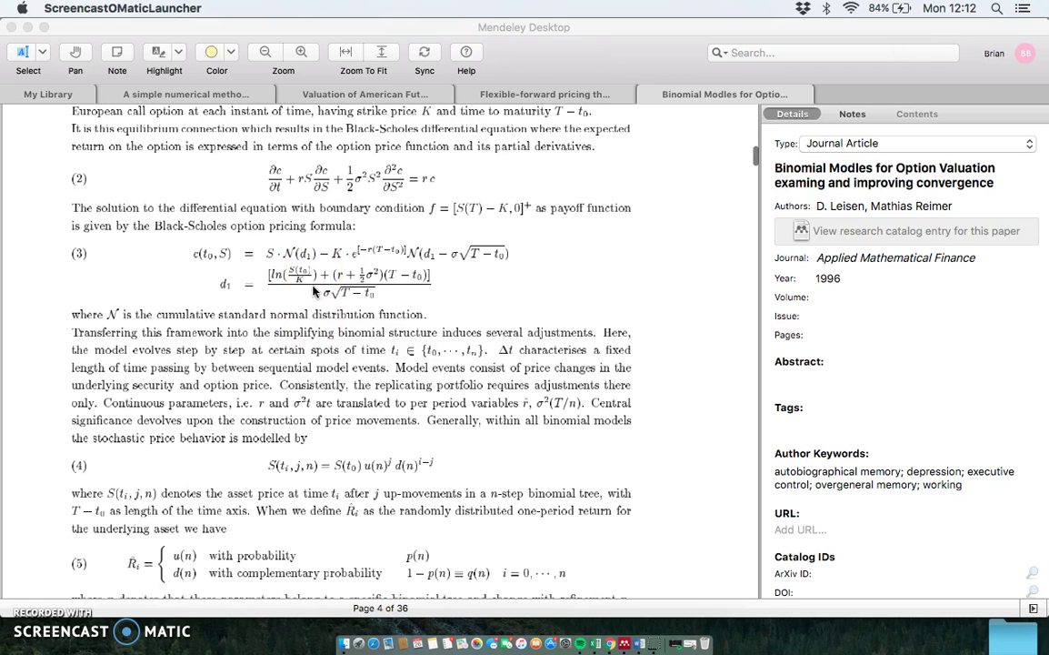
# Examine the binomial model equations on pages 4 and 5, including the CRR, JR and TIAN tree parameter table.
pyautogui.scroll(-3, 314, 289)
pyautogui.scroll(-10, 314, 289)
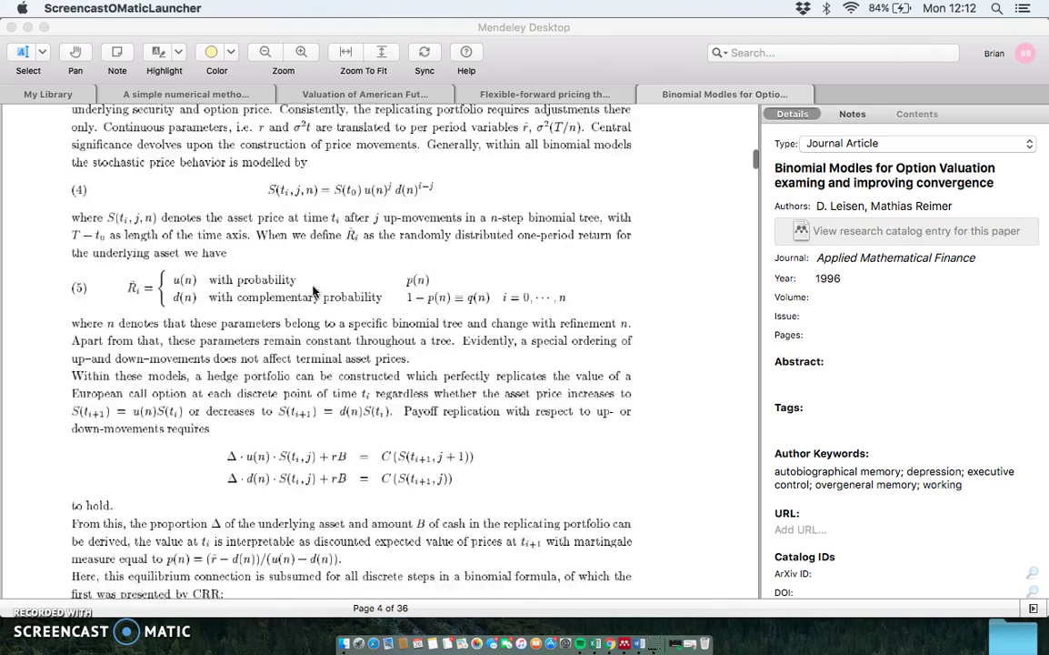
pyautogui.scroll(-2, 313, 289)
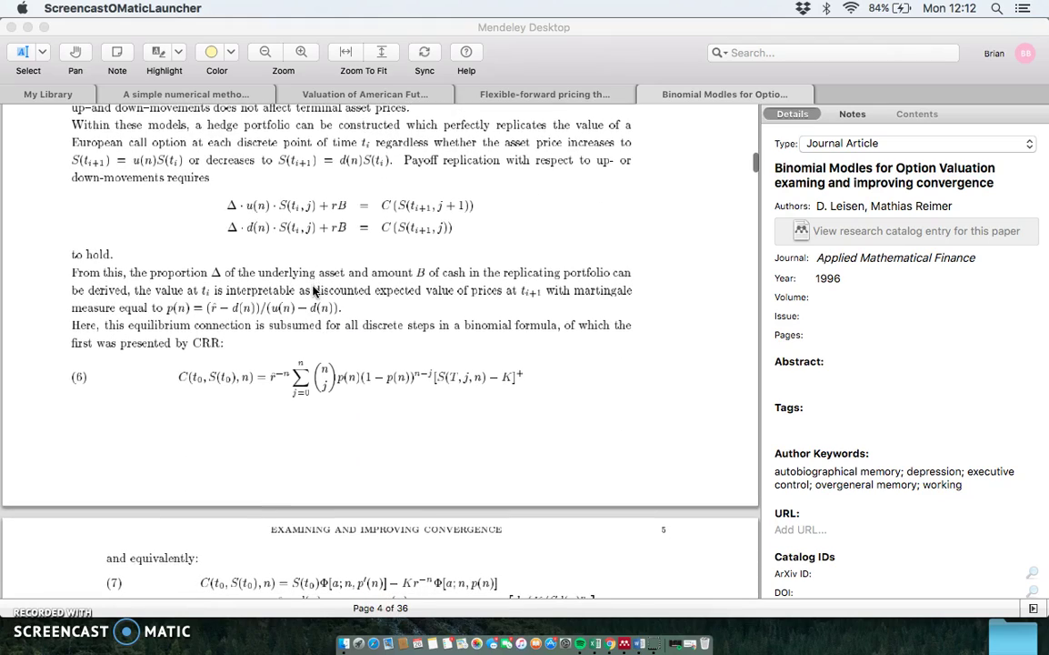
pyautogui.scroll(-5, 313, 289)
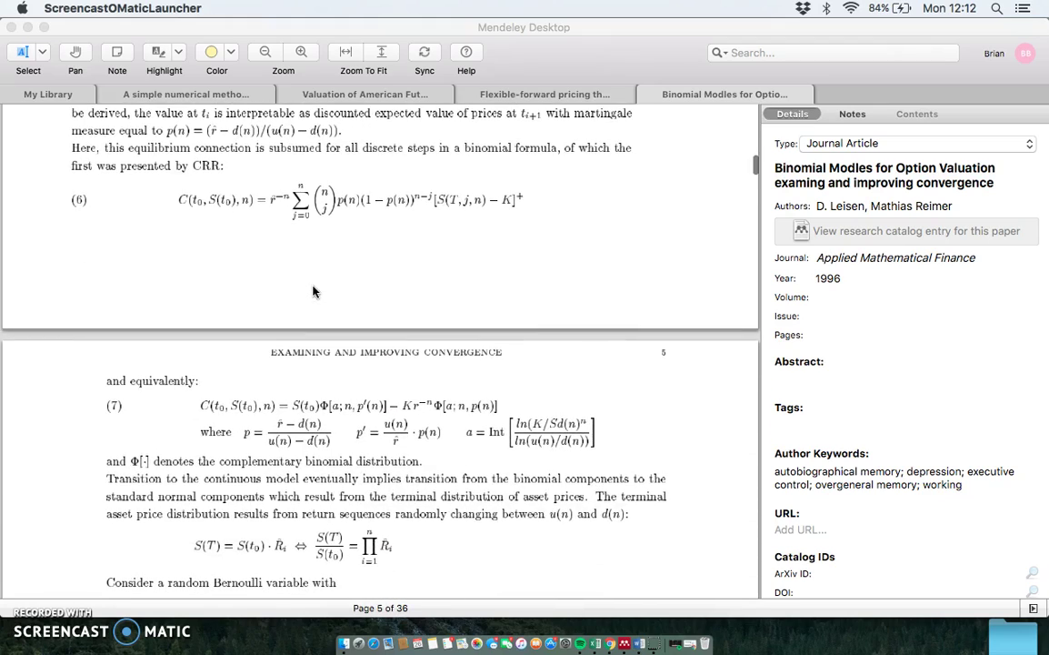
pyautogui.scroll(-3, 314, 291)
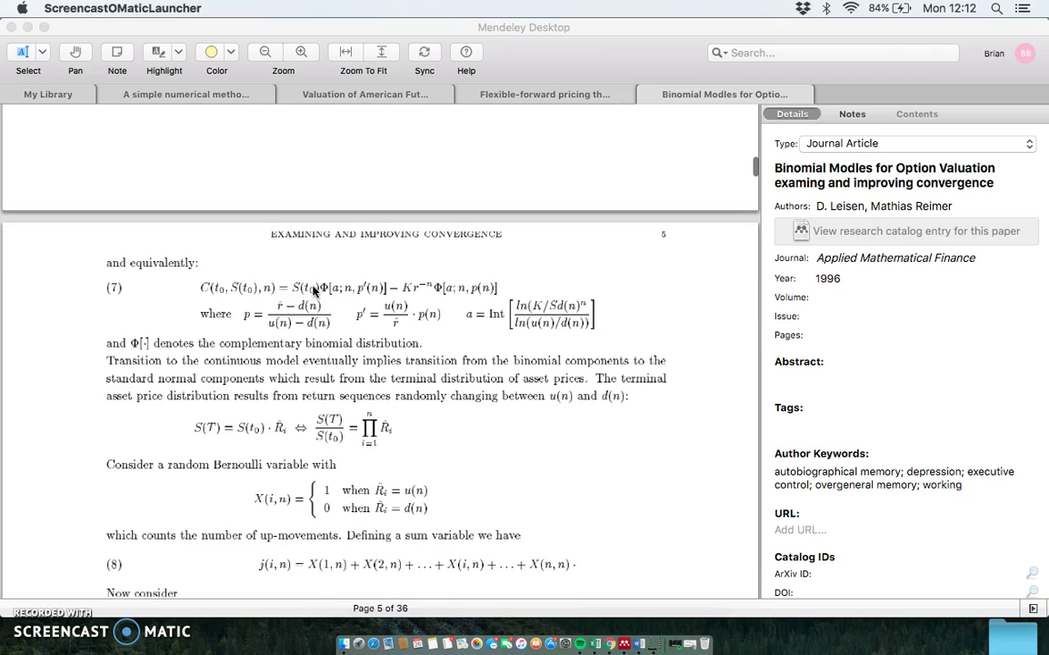
pyautogui.scroll(-4, 314, 289)
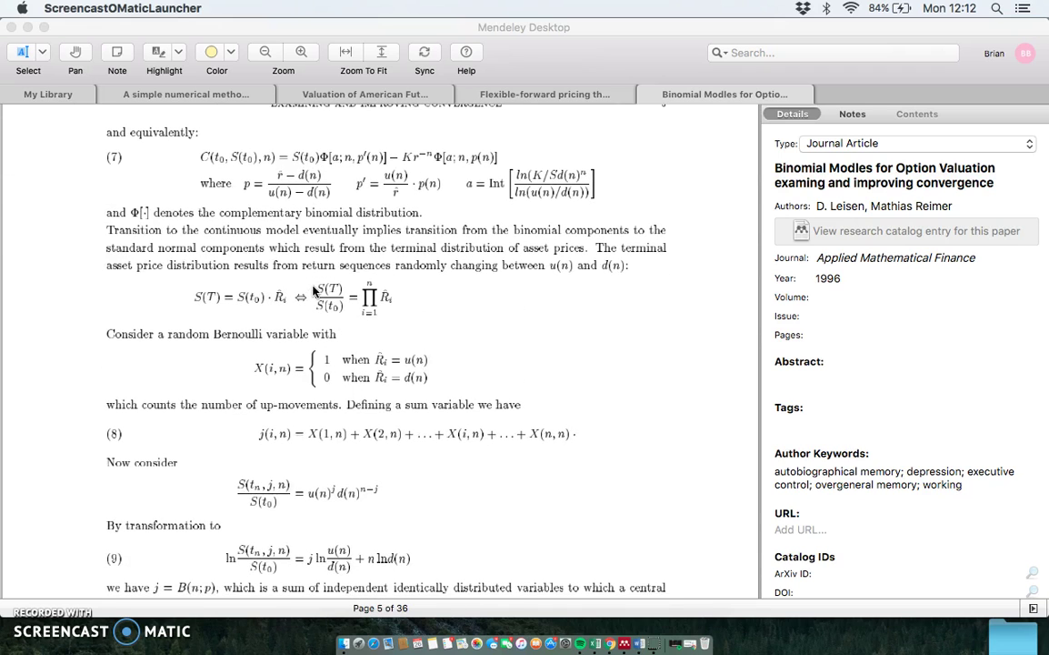
pyautogui.scroll(-3, 314, 443)
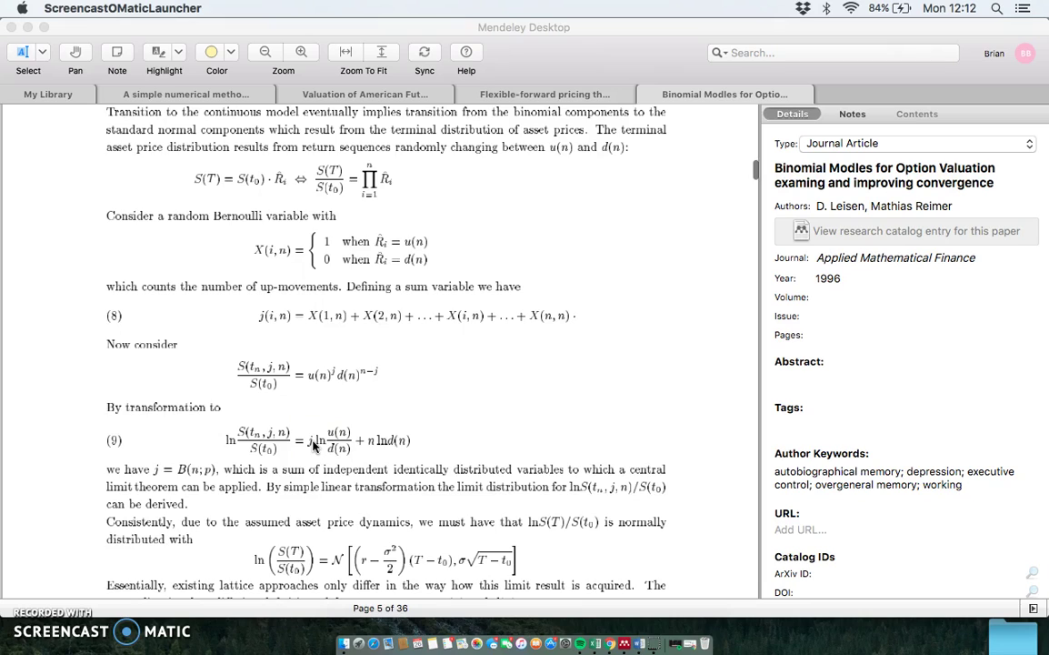
pyautogui.scroll(-4, 314, 444)
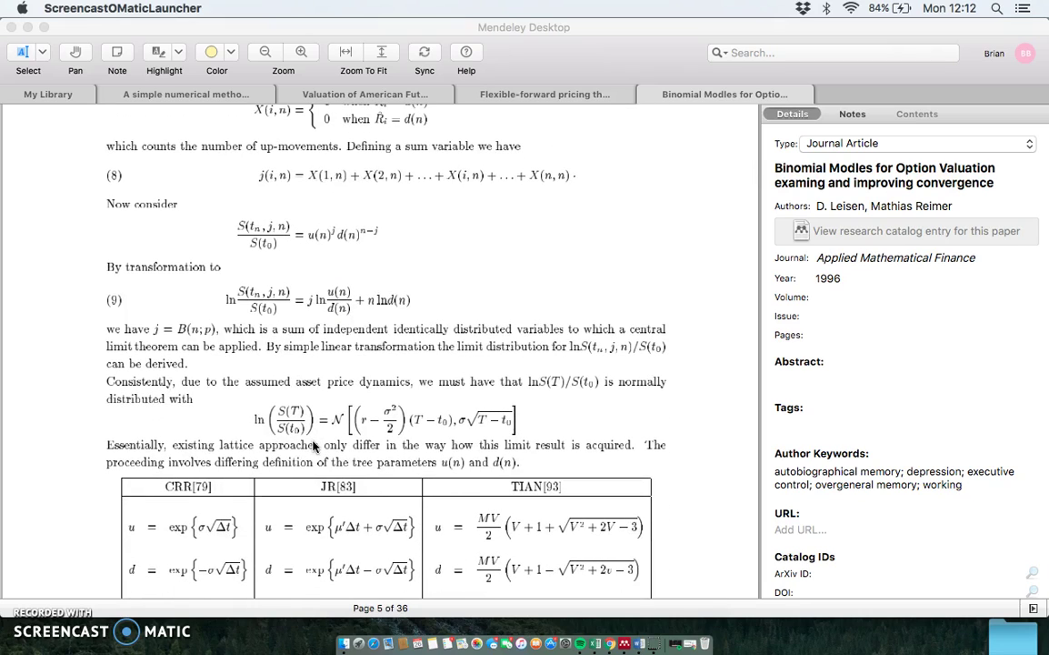
pyautogui.scroll(-8, 314, 445)
pyautogui.scroll(19, 313, 445)
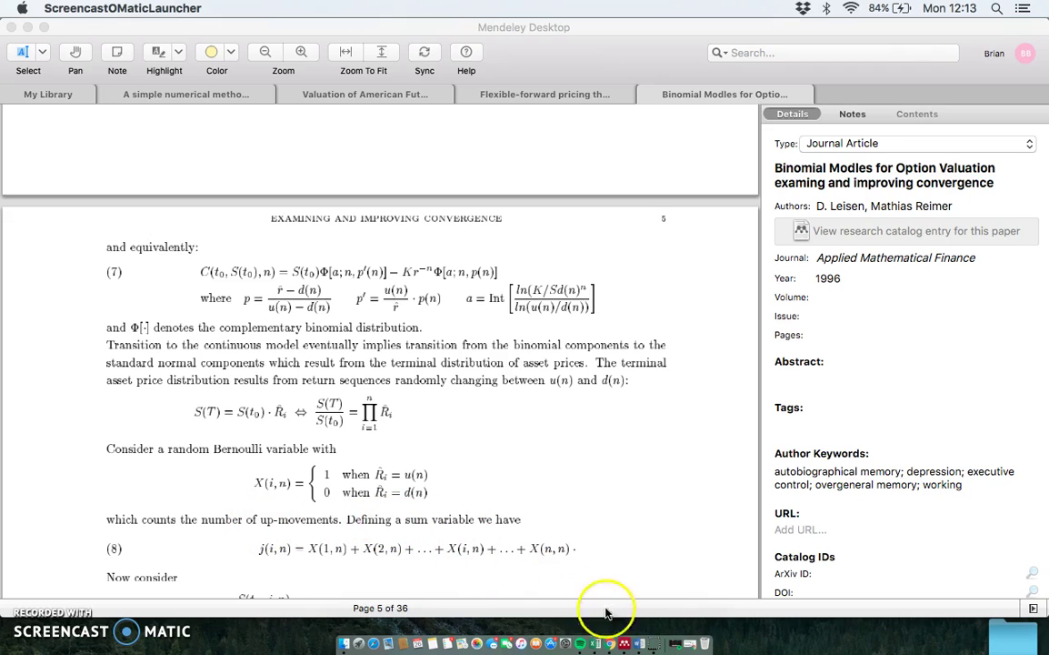
# Switch to the Word document "Leisen Reimer with Truncated zeros" and view the start of its VBA function.
pyautogui.click(640, 643)
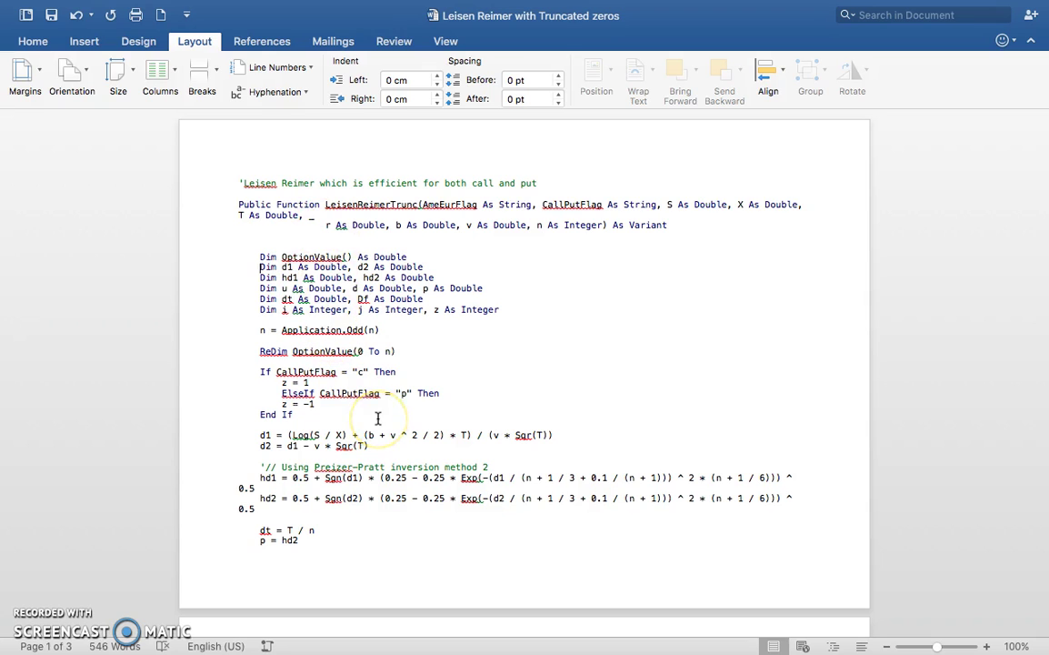
pyautogui.scroll(-3, 377, 417)
pyautogui.scroll(3, 377, 418)
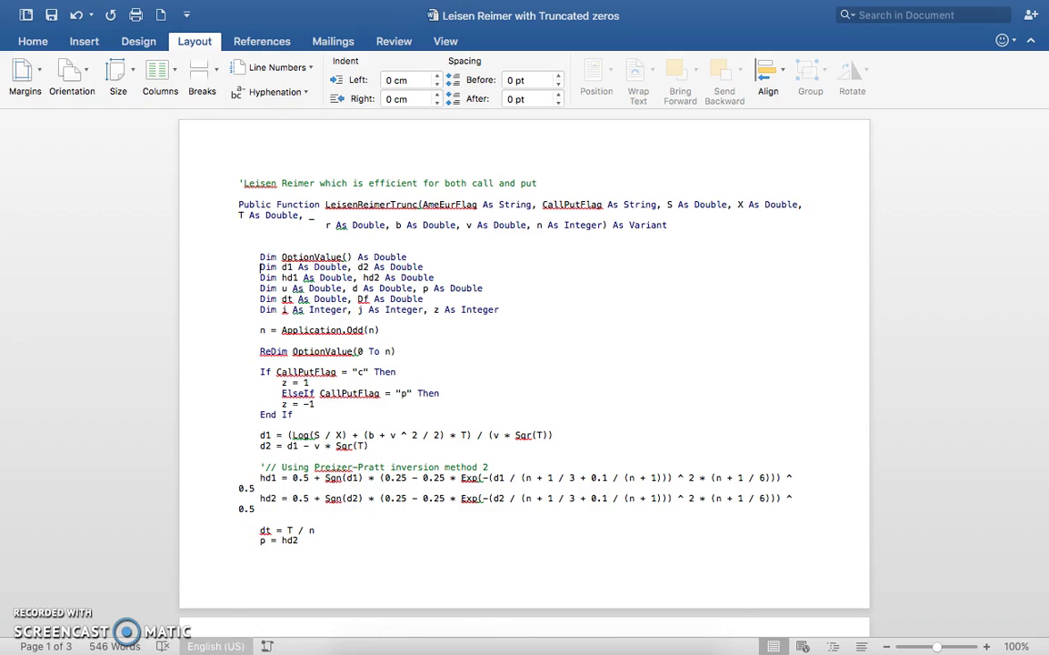
# Switch to Chrome and view the Amazon page for The Complete Guide to Option Pricing Formulas.
pyautogui.moveTo(320, 628)
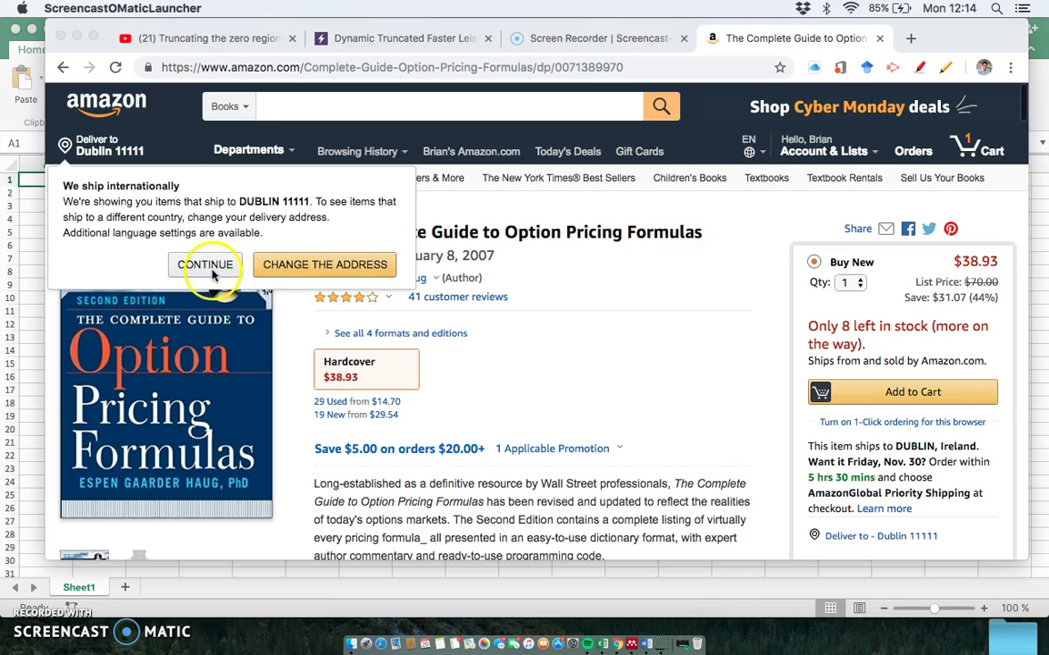
pyautogui.click(214, 273)
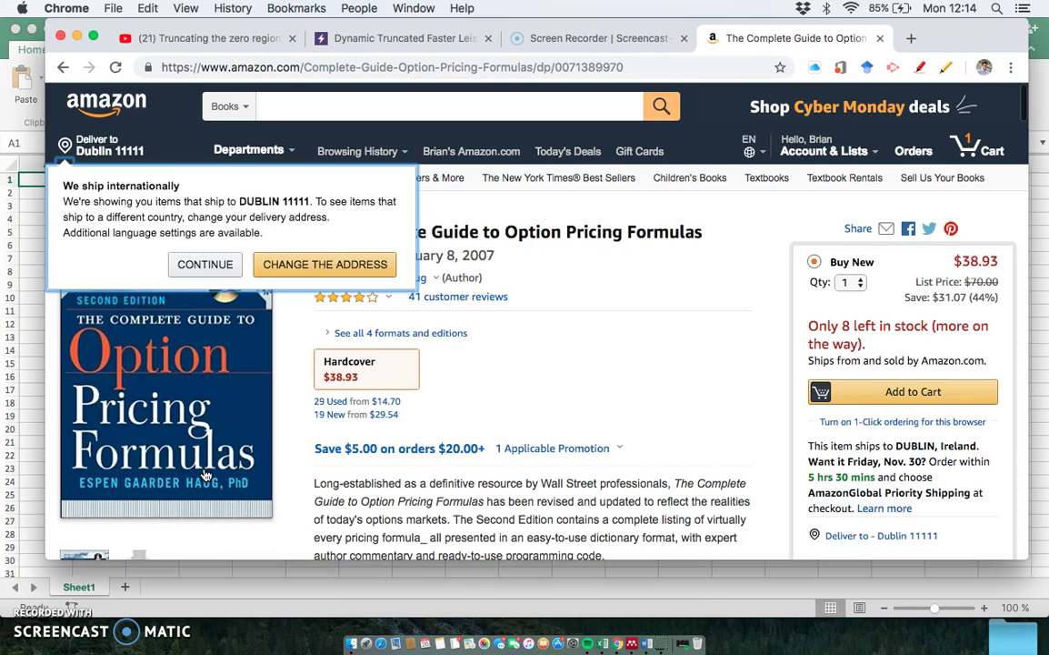
pyautogui.click(600, 644)
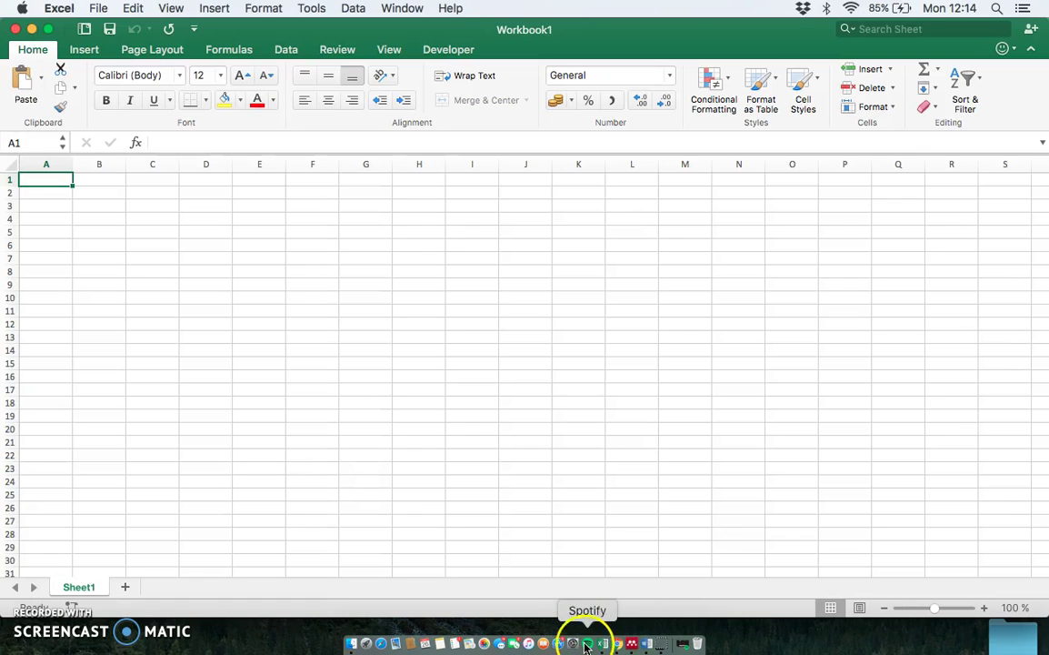
# Return to the Word document and review the LeisenReimerTrunc code from its declarations through the call and put loops to End Function.
pyautogui.click(649, 643)
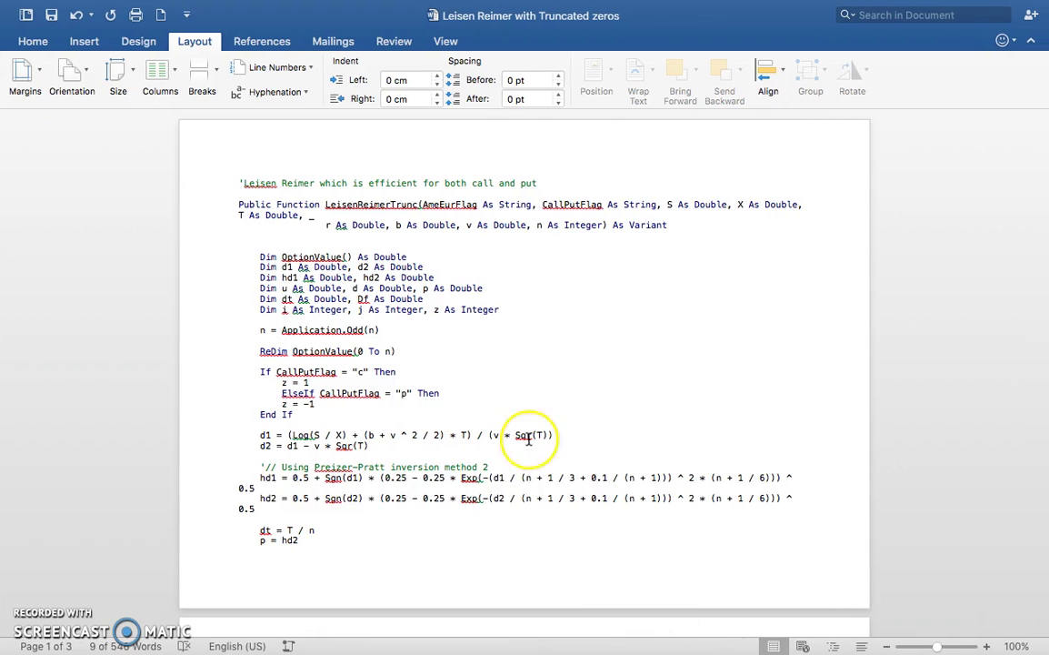
pyautogui.scroll(-10, 528, 439)
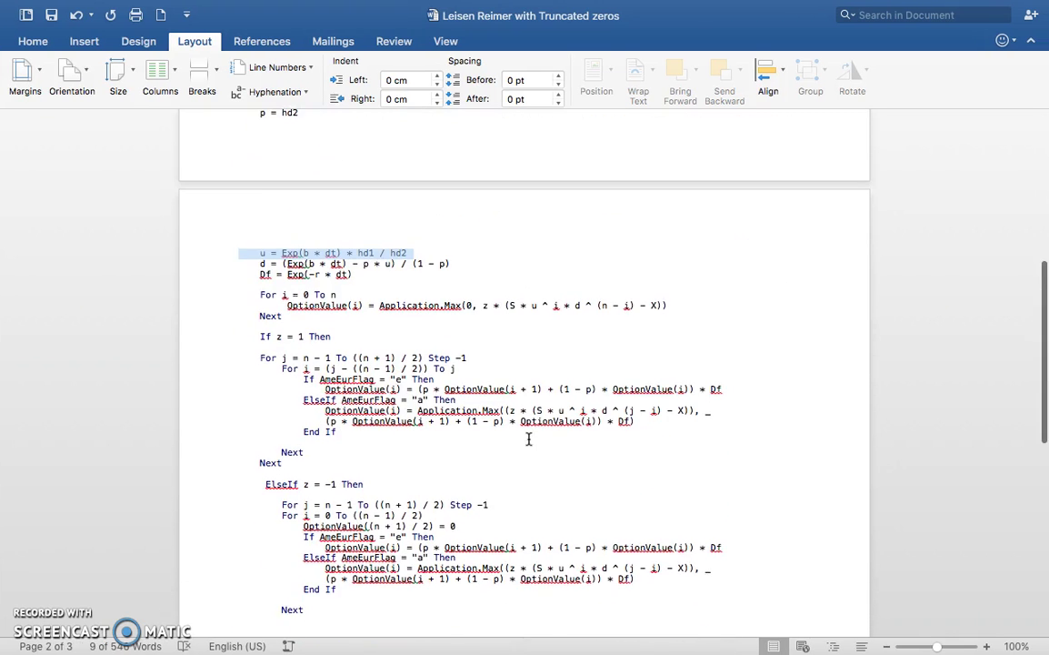
pyautogui.click(488, 379)
pyautogui.scroll(-3, 489, 379)
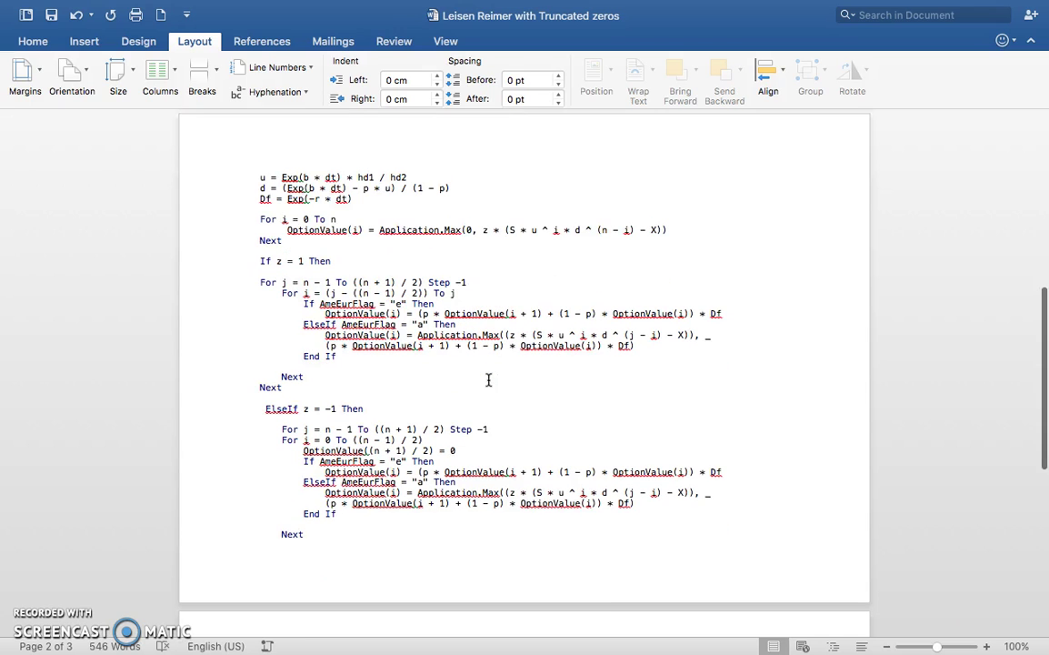
pyautogui.scroll(-11, 488, 379)
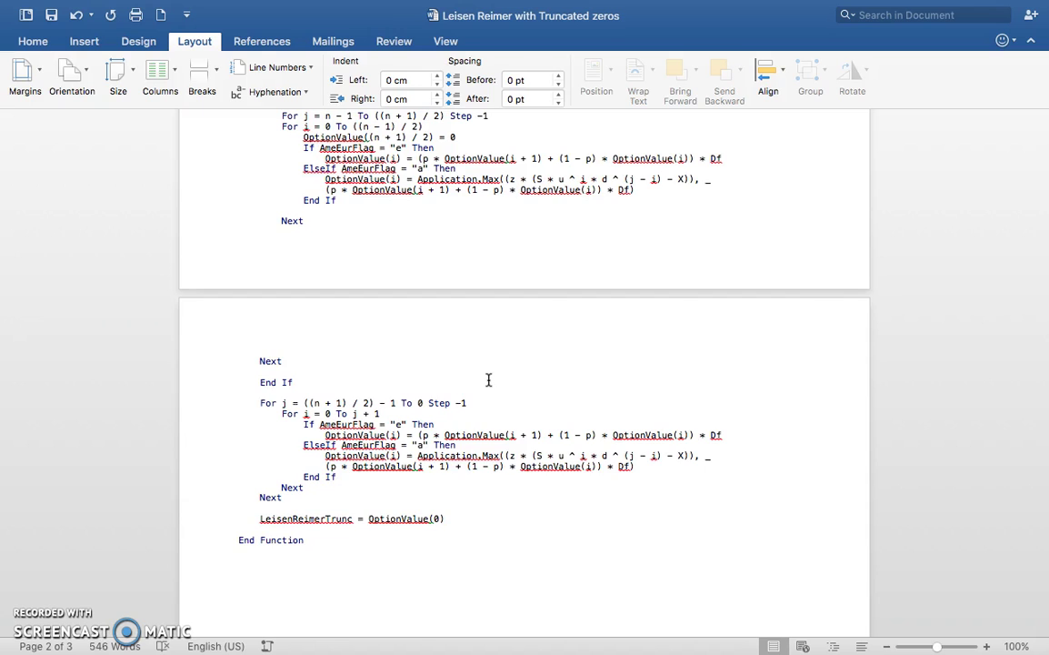
pyautogui.scroll(11, 488, 379)
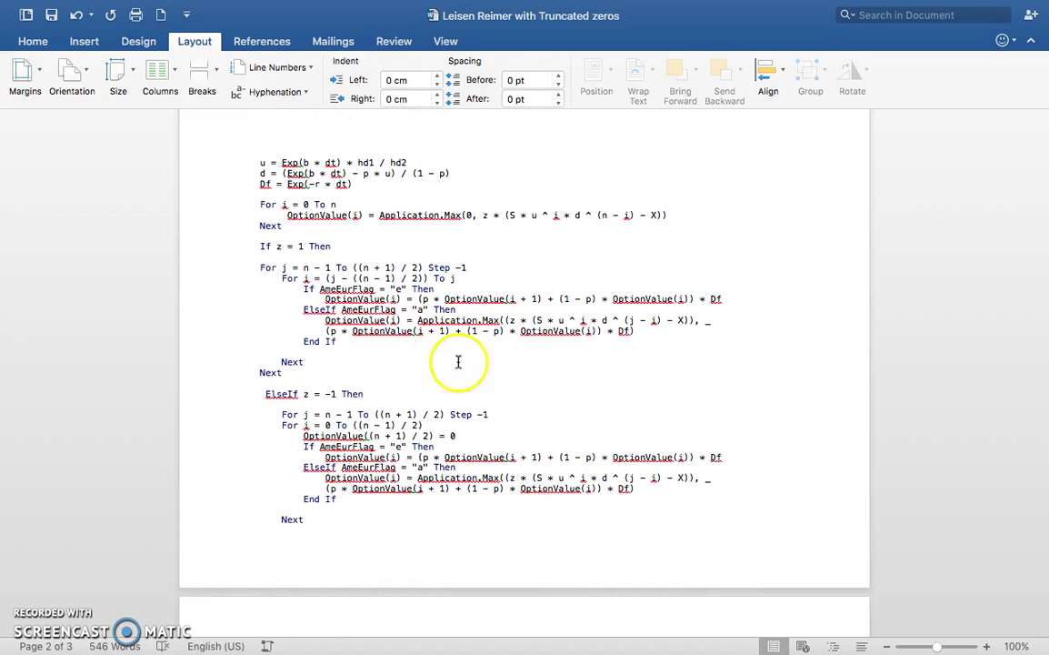
pyautogui.scroll(18, 378, 278)
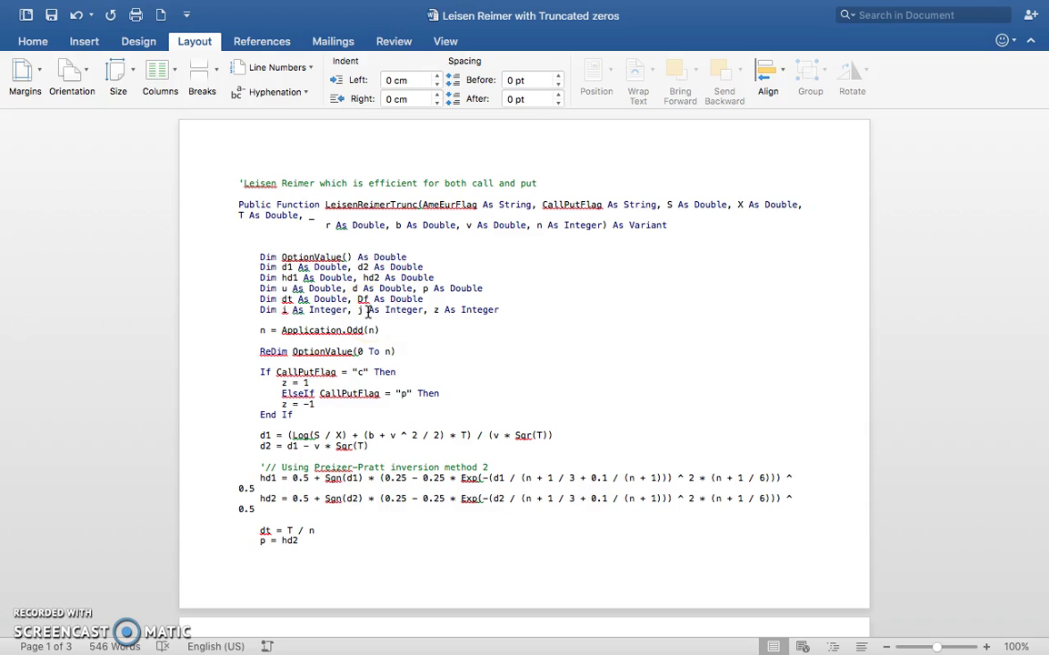
pyautogui.scroll(-9, 368, 311)
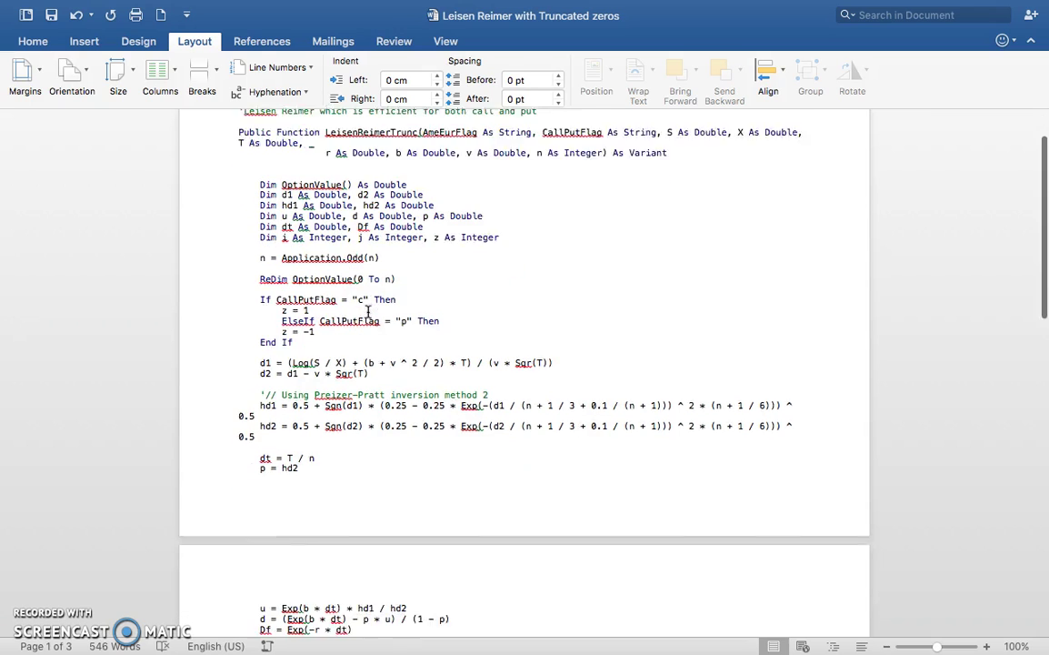
pyautogui.scroll(-5, 368, 311)
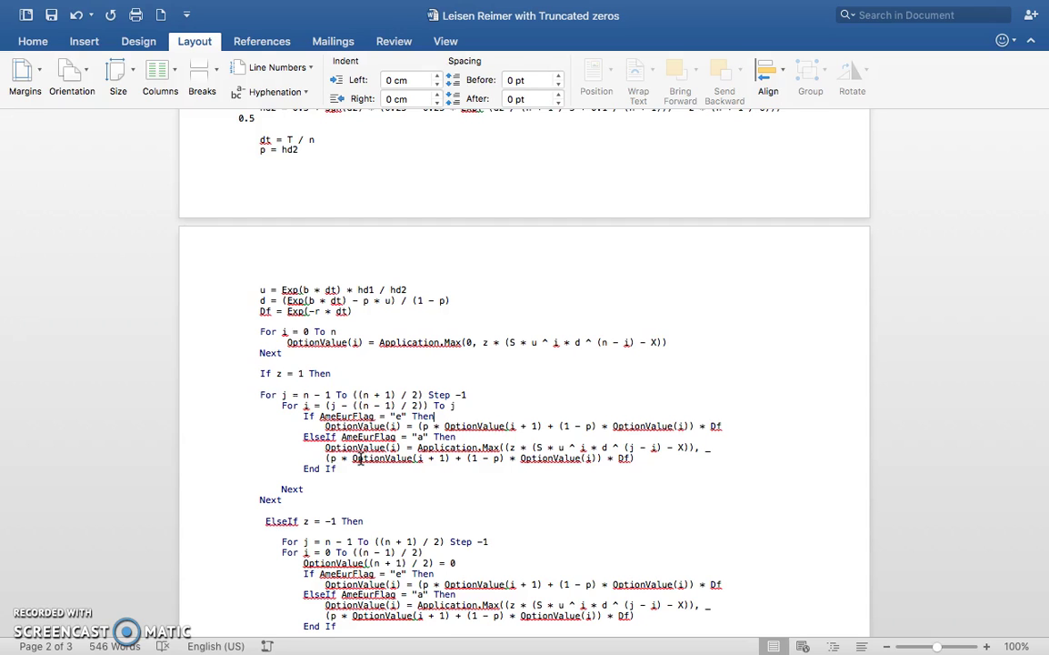
pyautogui.scroll(-1, 361, 460)
pyautogui.scroll(10, 361, 459)
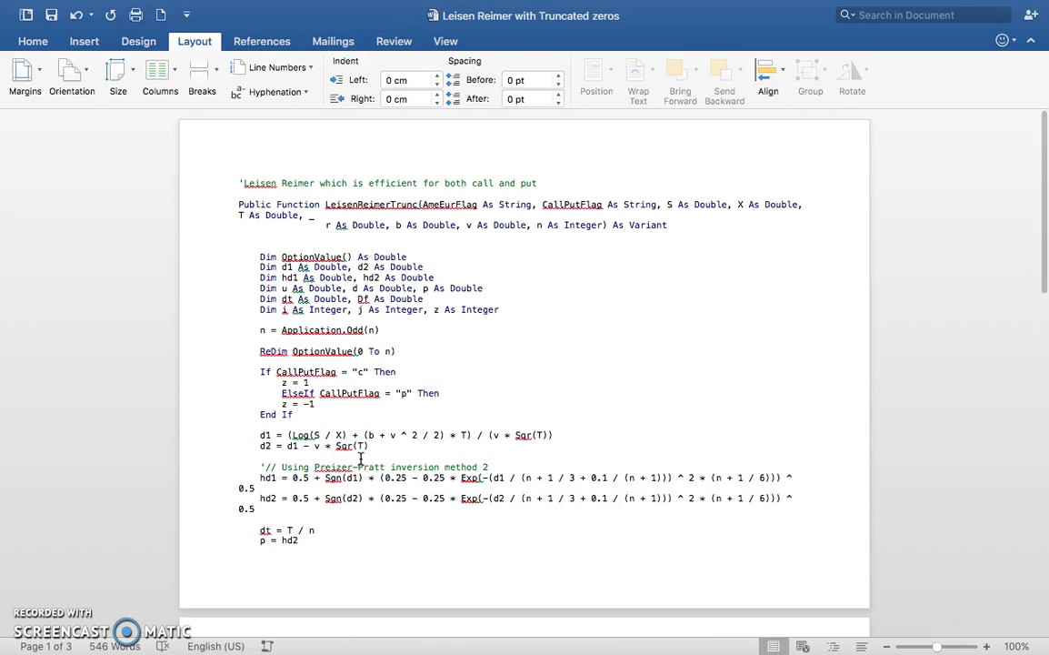
# Select and copy the complete LeisenReimerTrunc code, from the opening comment through End Function.
pyautogui.moveTo(232, 183); pyautogui.dragTo(305, 389)
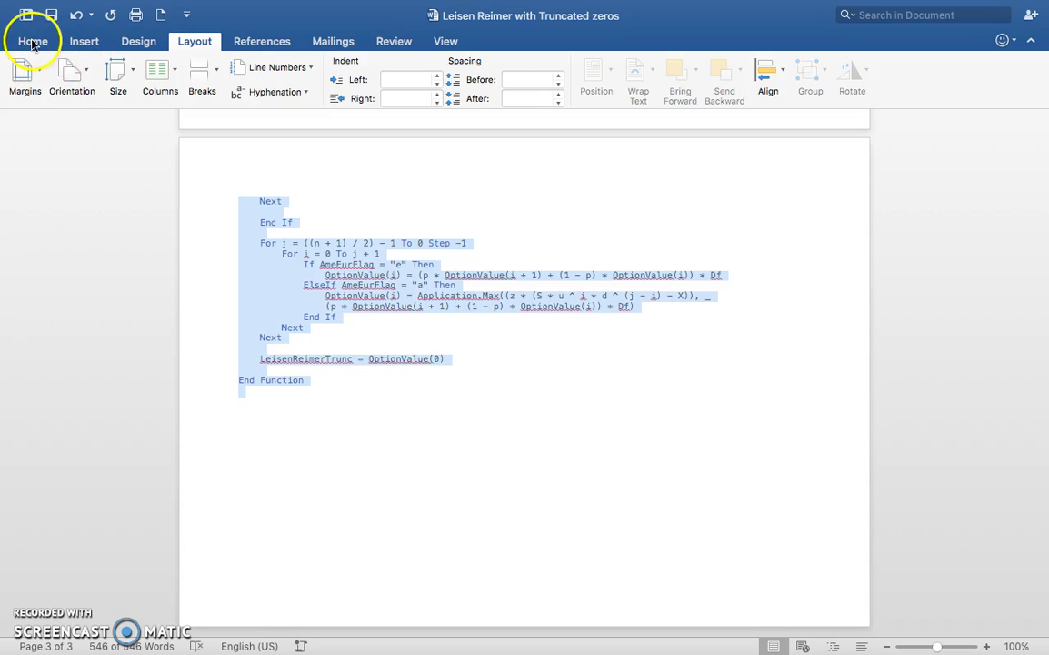
pyautogui.click(33, 41)
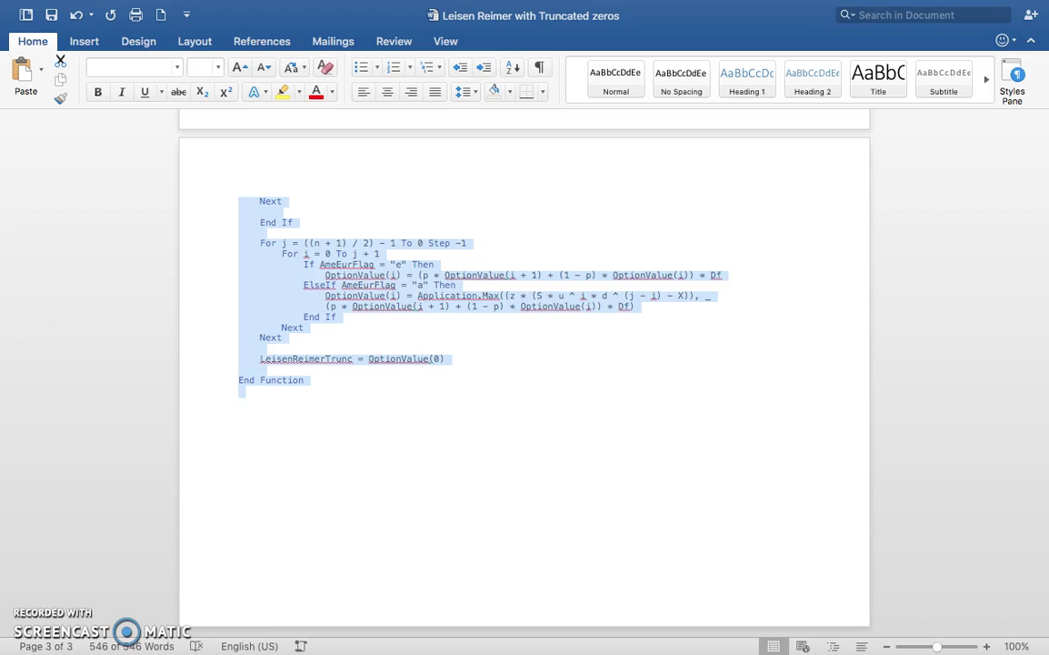
# Switch to the blank Excel workbook and open its Visual Basic Editor.
pyautogui.moveTo(511, 645)
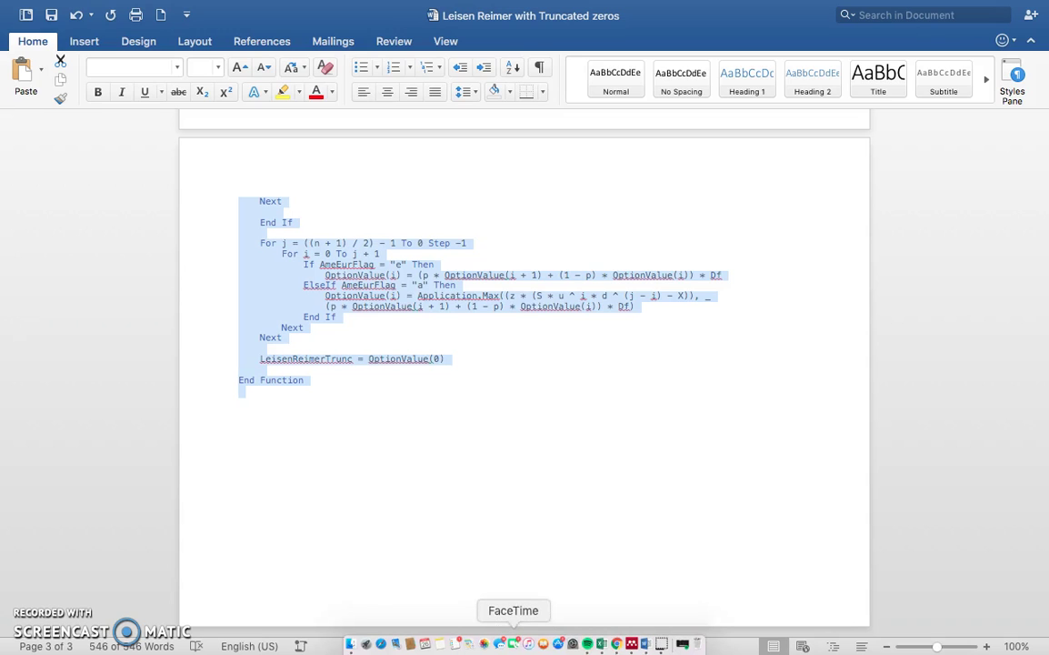
pyautogui.click(600, 645)
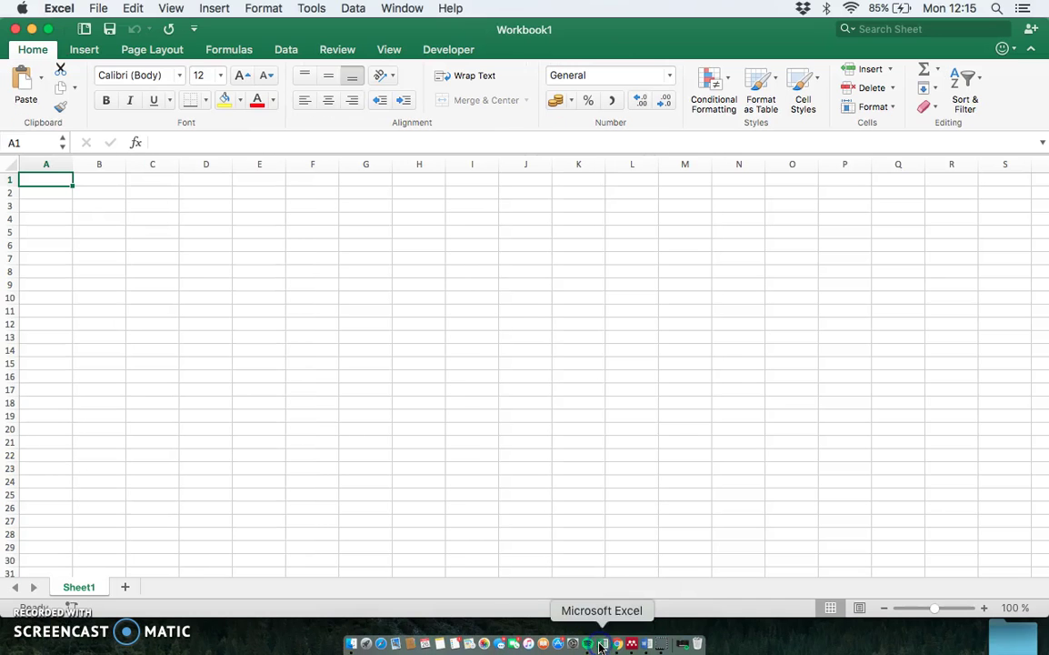
pyautogui.click(447, 53)
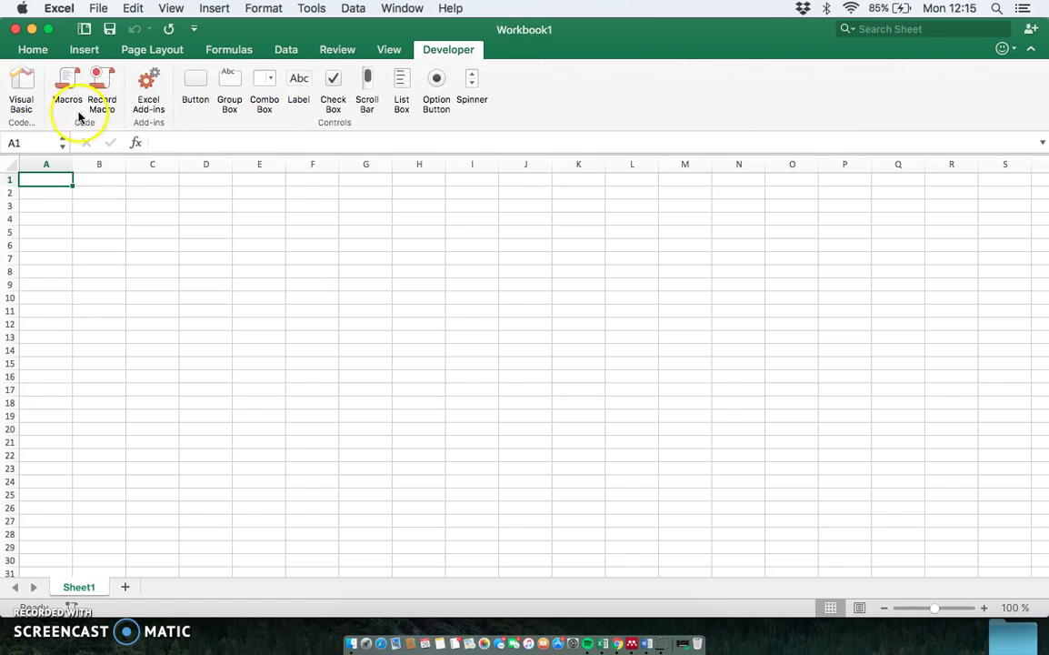
pyautogui.click(18, 91)
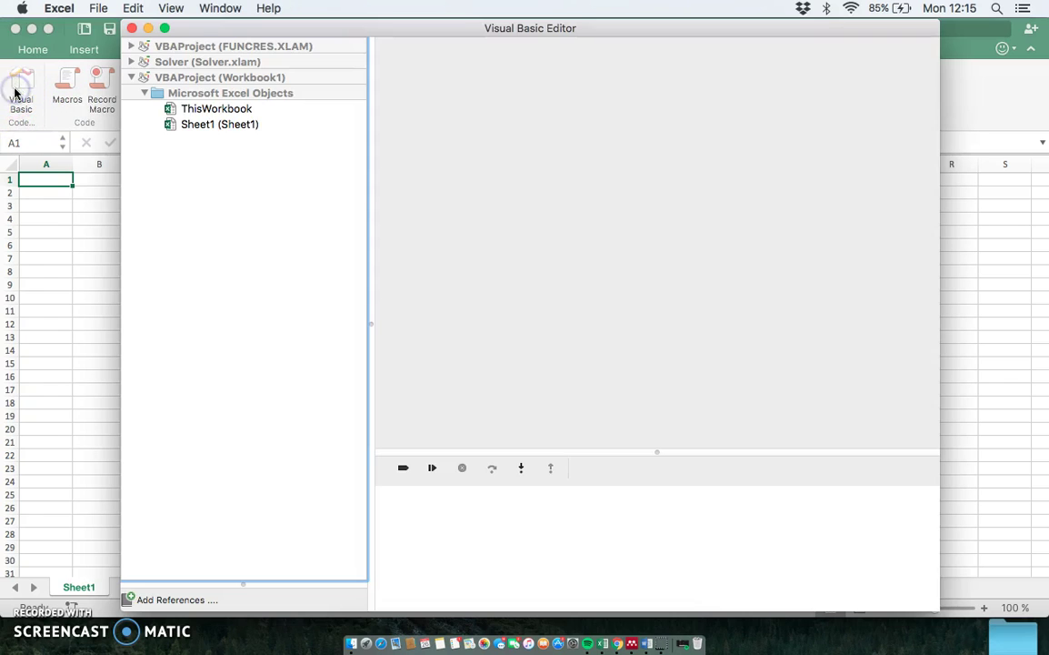
# Insert a new module into the Workbook1 VBA project and open its empty code window.
pyautogui.rightClick(173, 98)
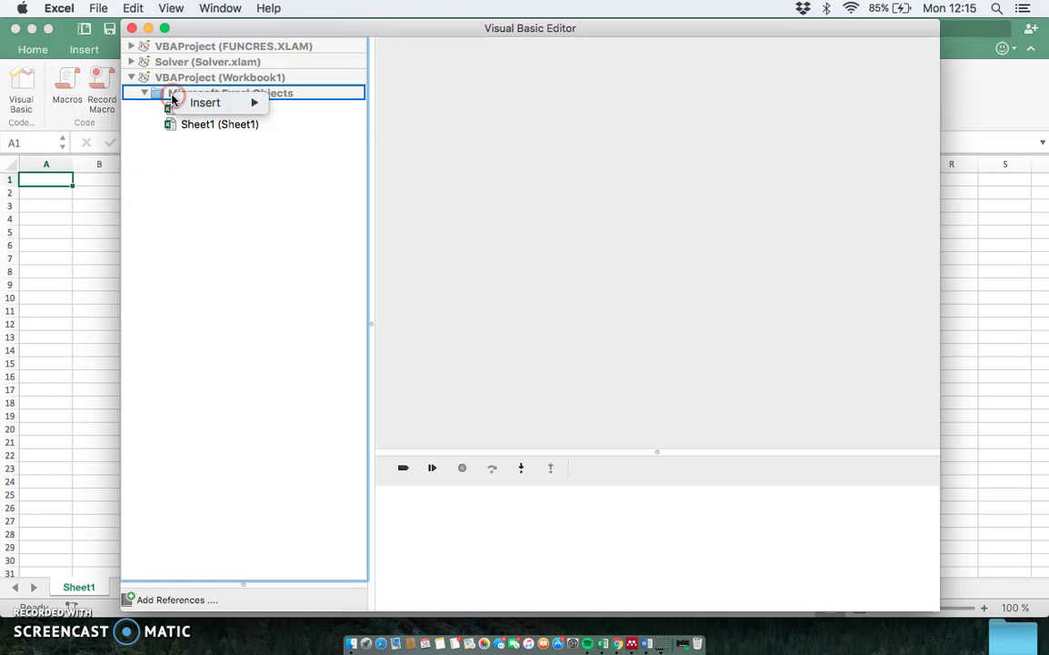
pyautogui.moveTo(223, 102)
pyautogui.click(300, 103)
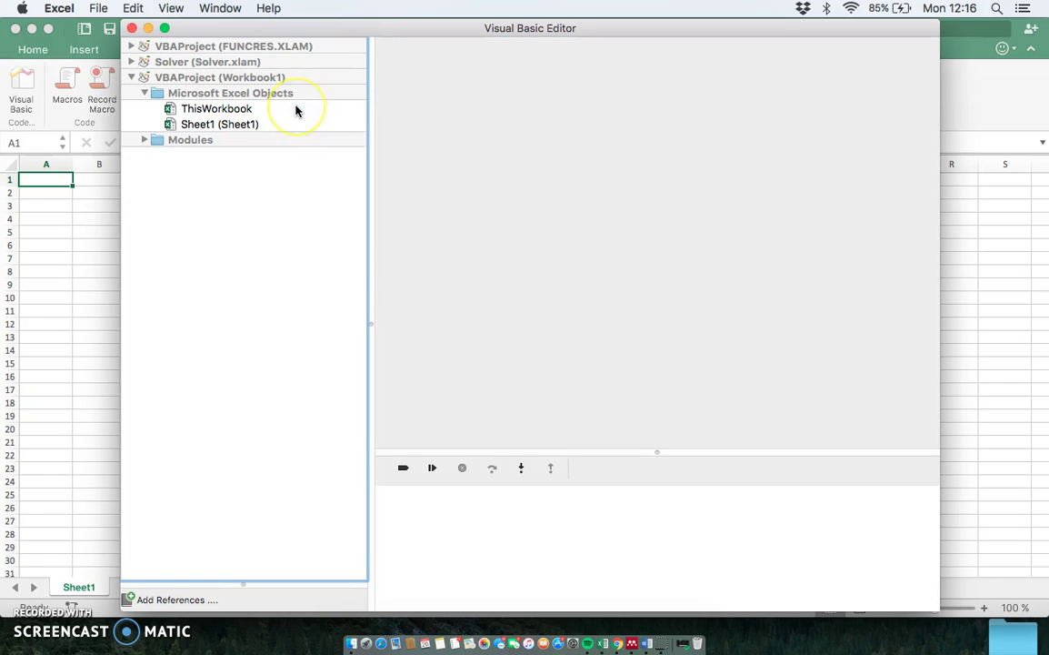
pyautogui.click(144, 140)
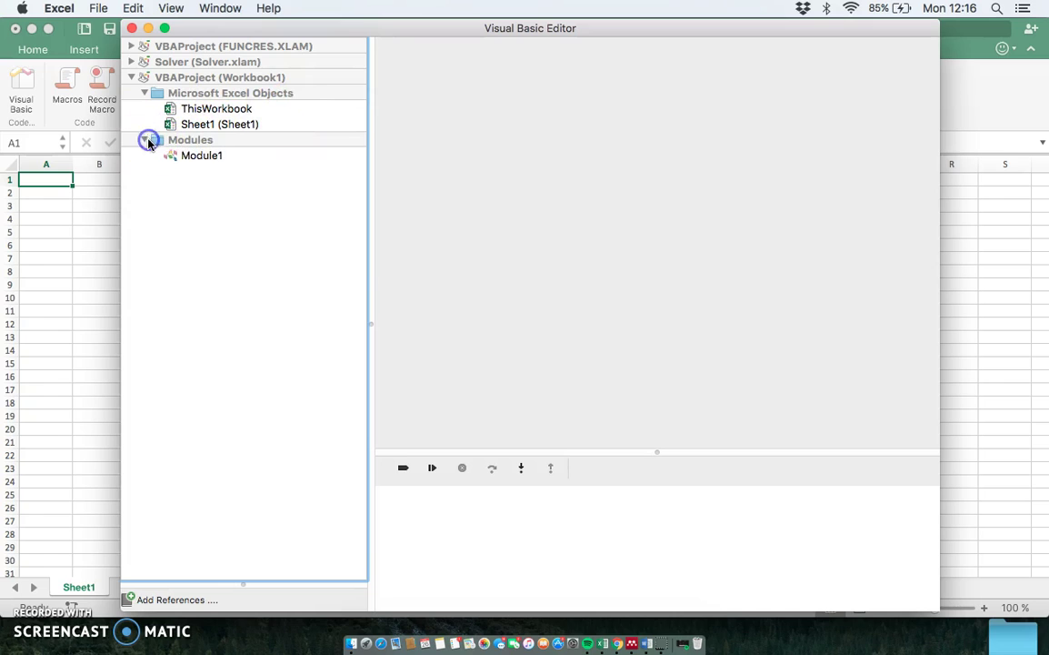
pyautogui.doubleClick(205, 156)
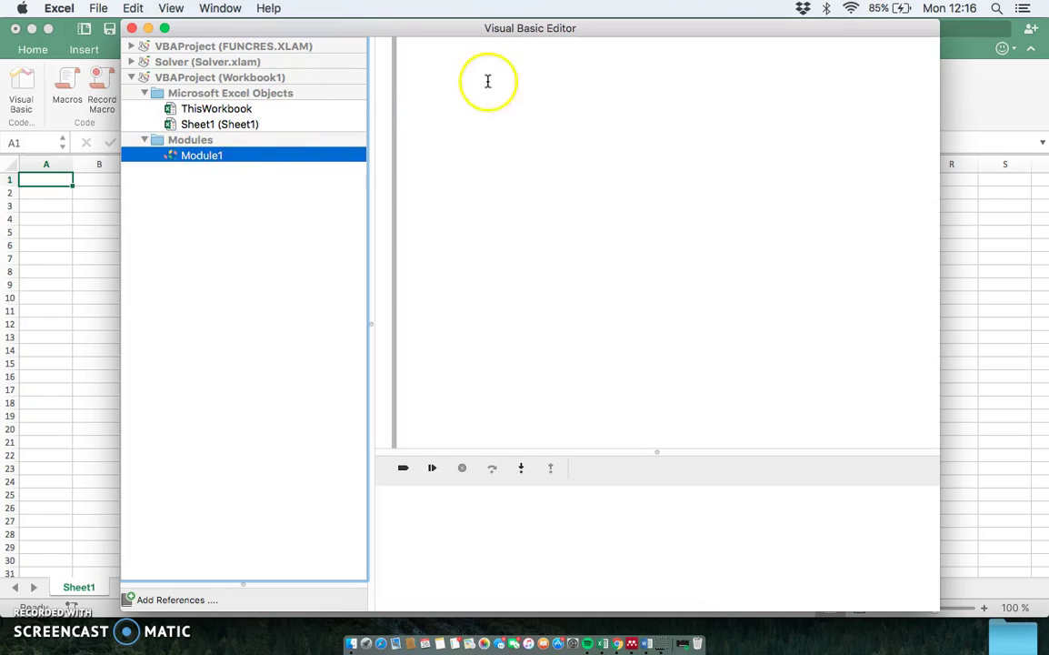
# Paste the copied LeisenReimerTrunc code into Module1 and return to the start of the function.
pyautogui.rightClick(446, 61)
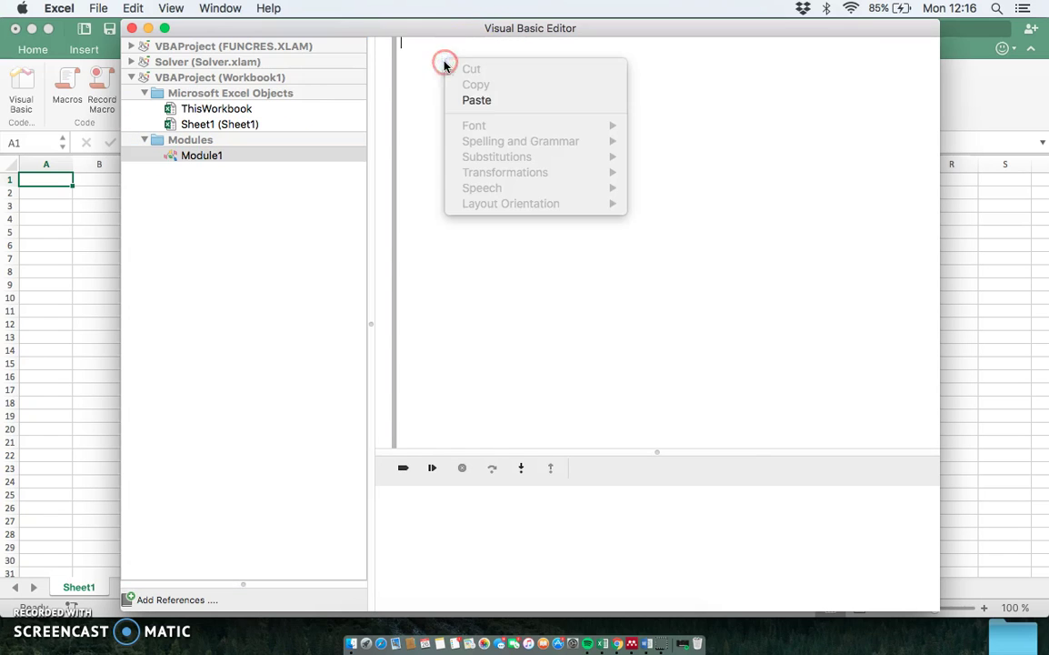
pyautogui.click(473, 103)
pyautogui.scroll(10, 581, 182)
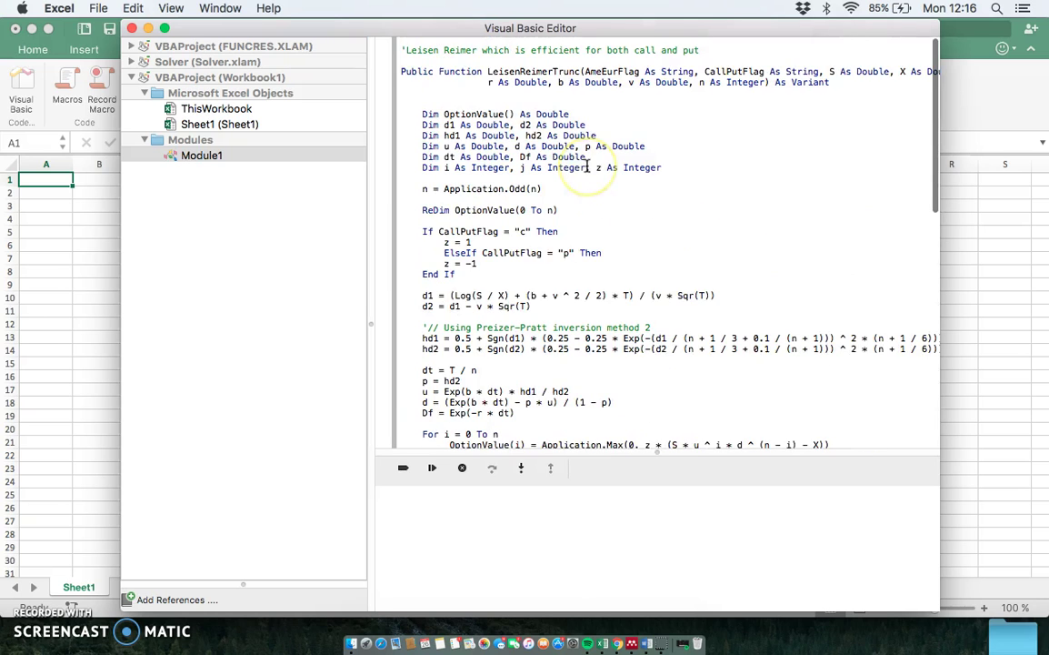
# Review the pasted LeisenReimerTrunc code in full screen from its declarations to End Function, and close the Visual Basic Editor.
pyautogui.click(165, 28)
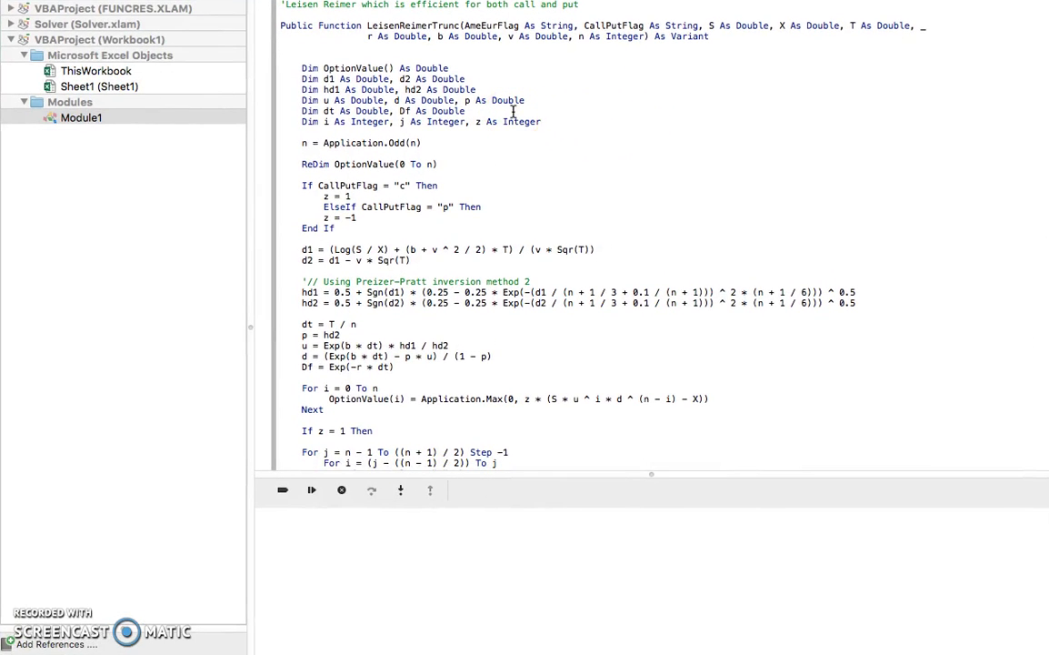
pyautogui.scroll(-10, 505, 145)
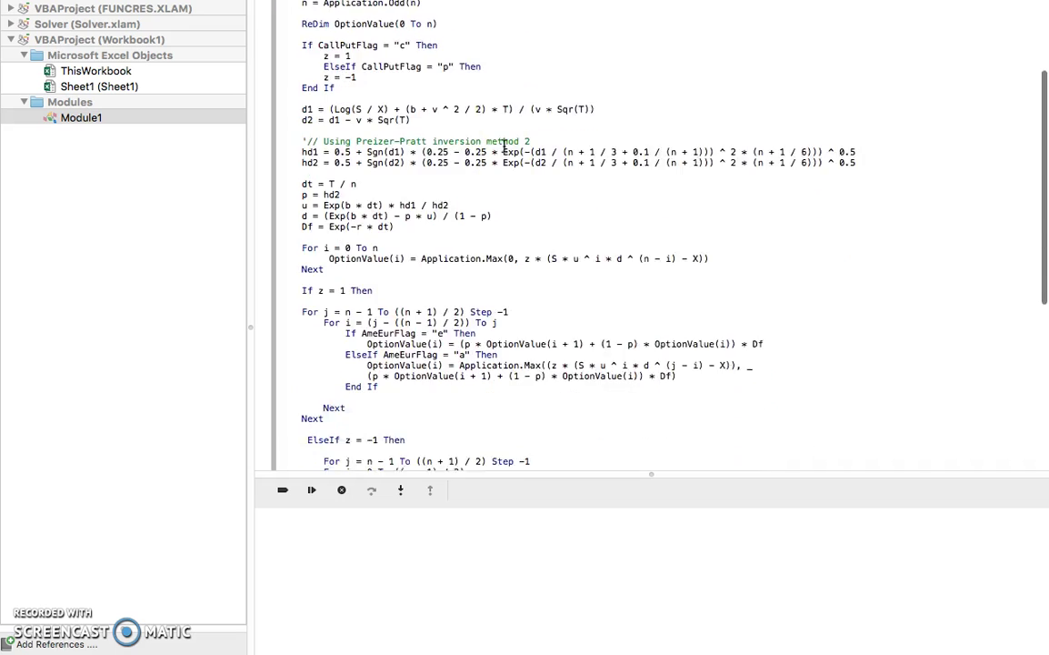
pyautogui.scroll(-5, 505, 145)
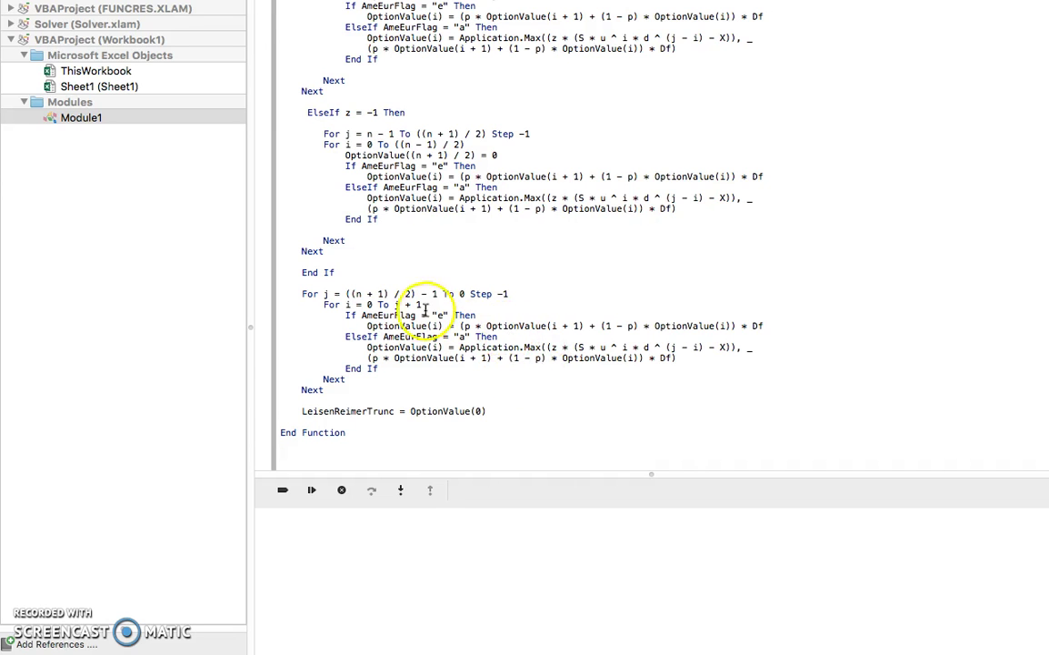
pyautogui.scroll(15, 391, 200)
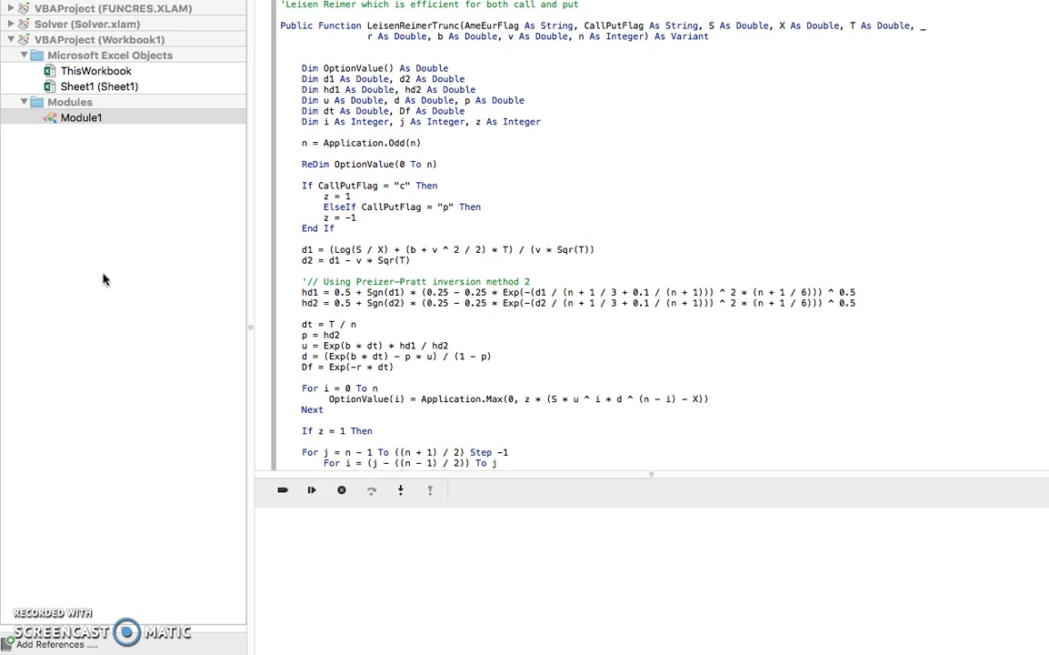
pyautogui.click(84, 119)
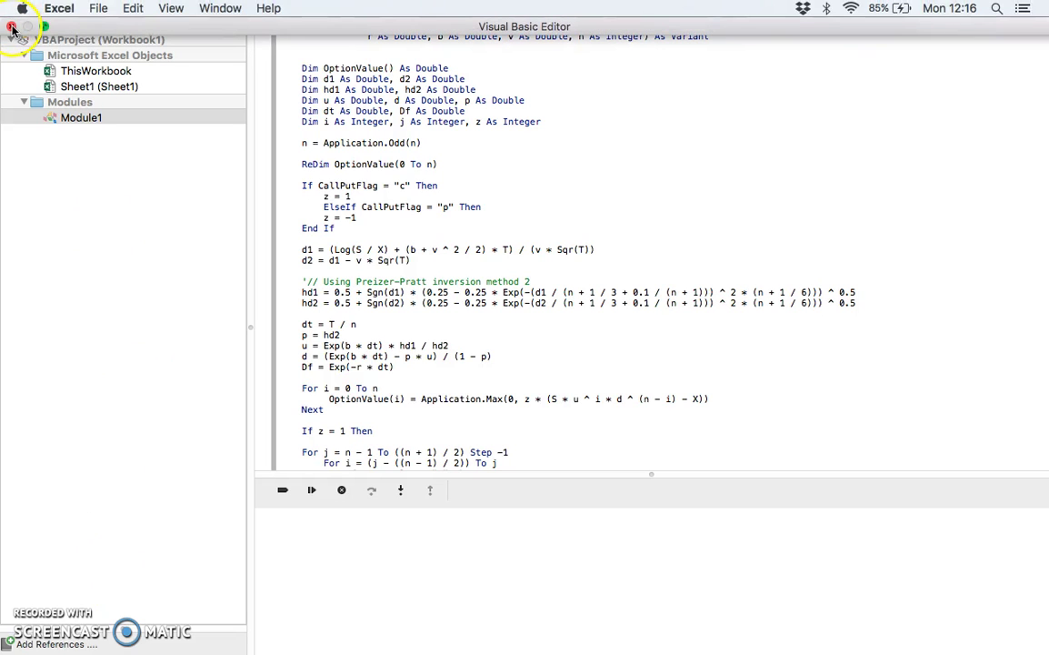
pyautogui.click(12, 28)
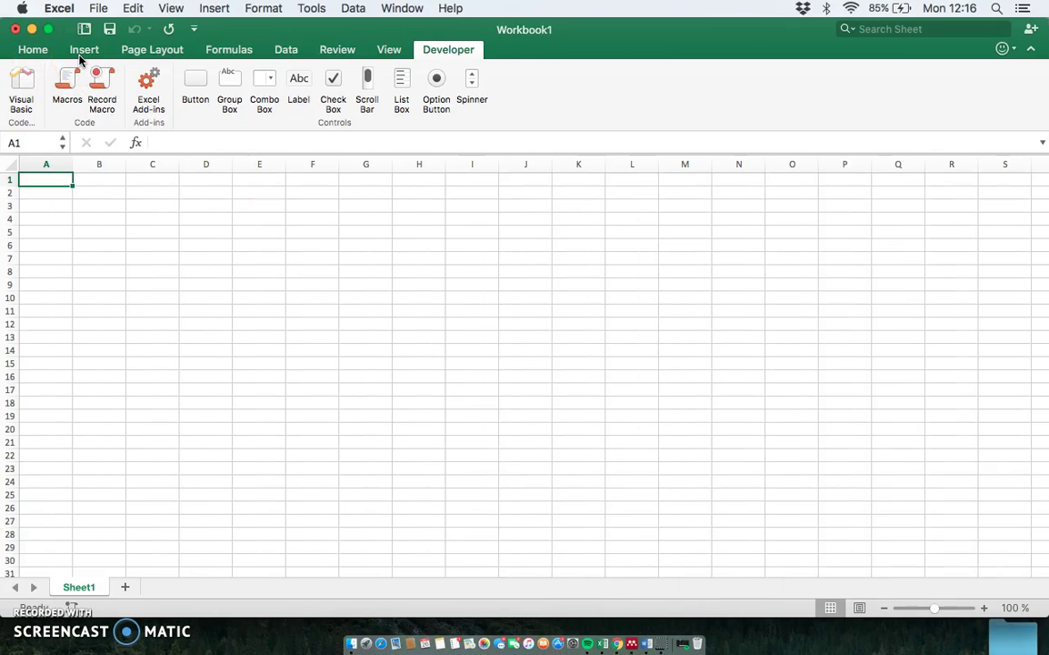
# Start saving the workbook under a new name, with the Desktop folder as location and Excel Macro-Enabled Workbook (.xlsm) as format.
pyautogui.click(98, 8)
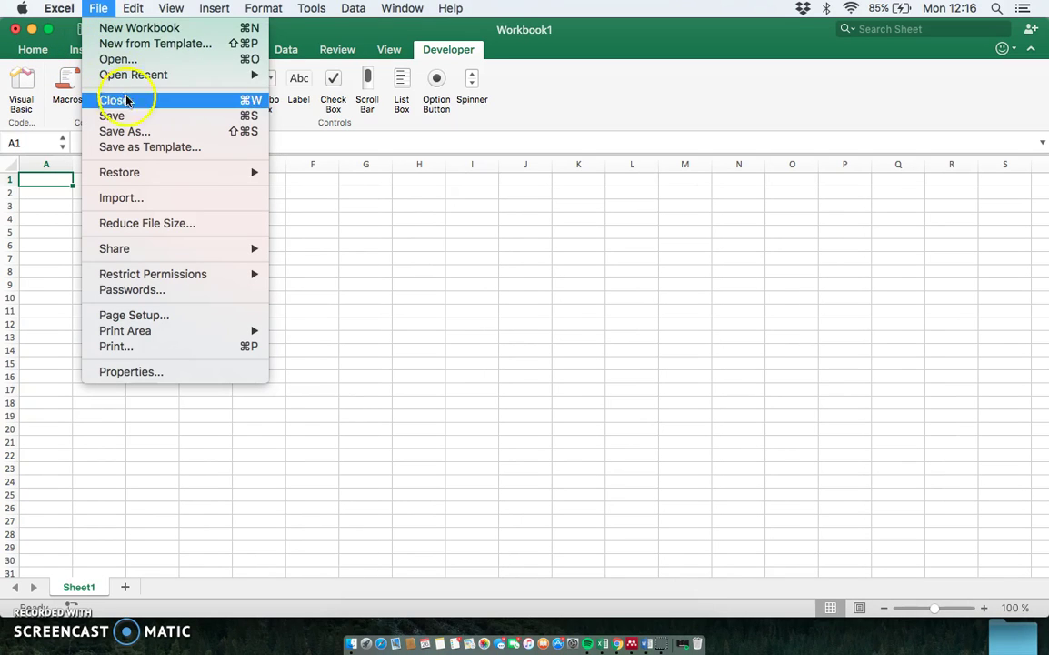
pyautogui.click(141, 132)
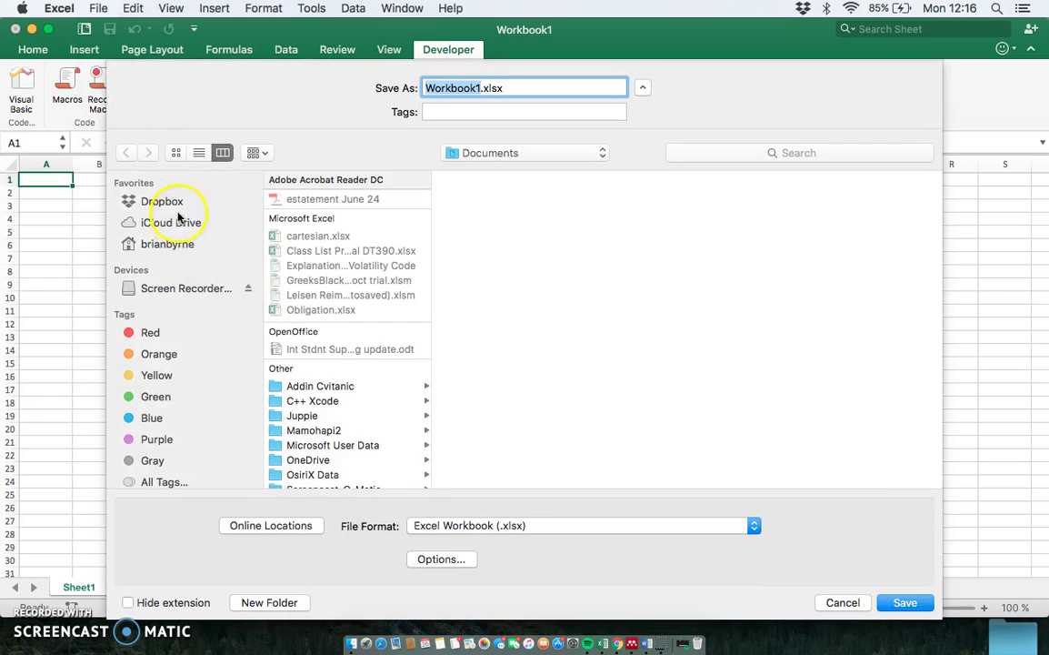
pyautogui.click(177, 248)
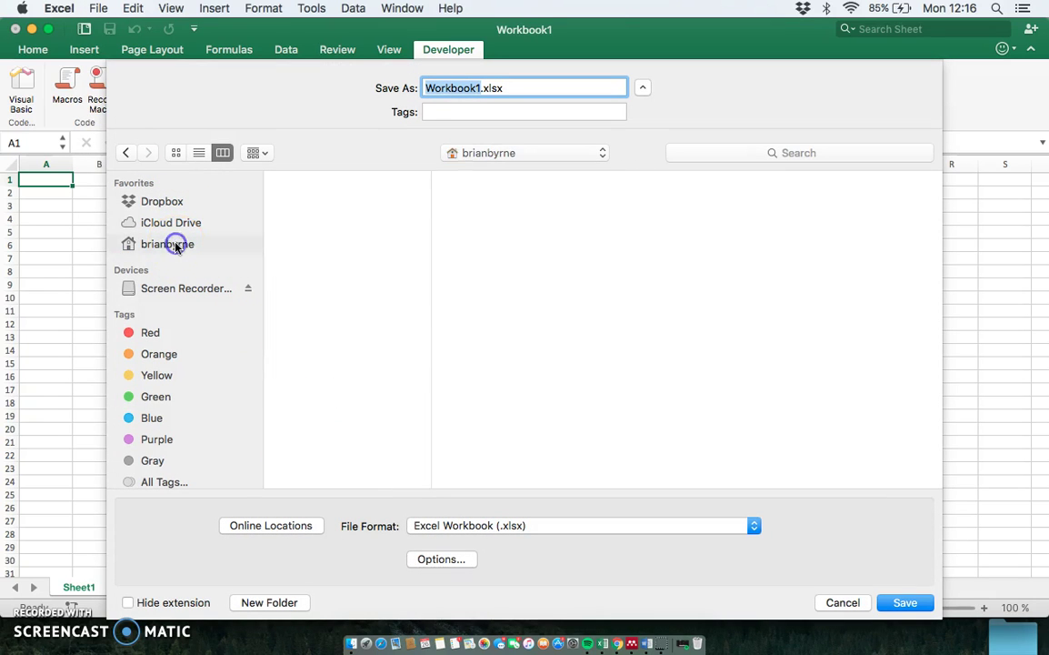
pyautogui.click(307, 216)
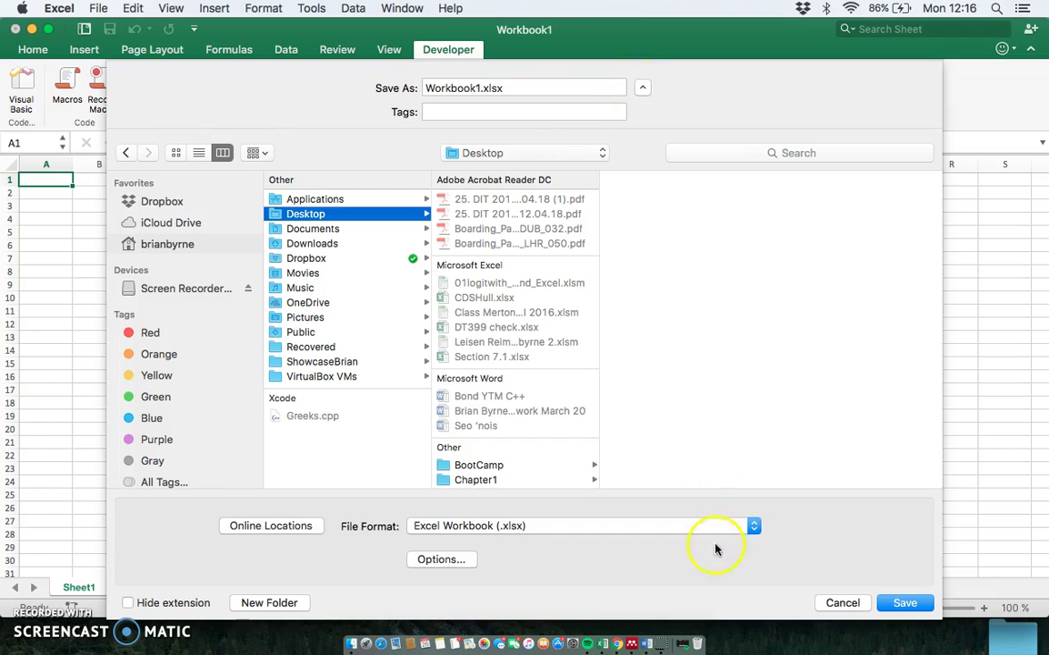
pyautogui.click(754, 527)
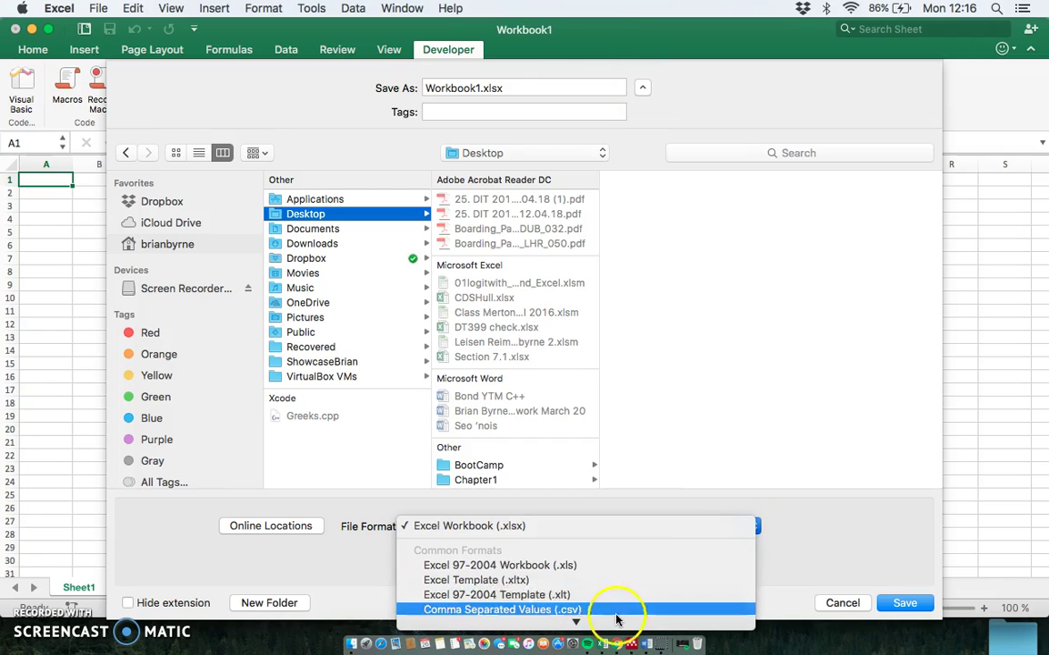
pyautogui.moveTo(605, 618)
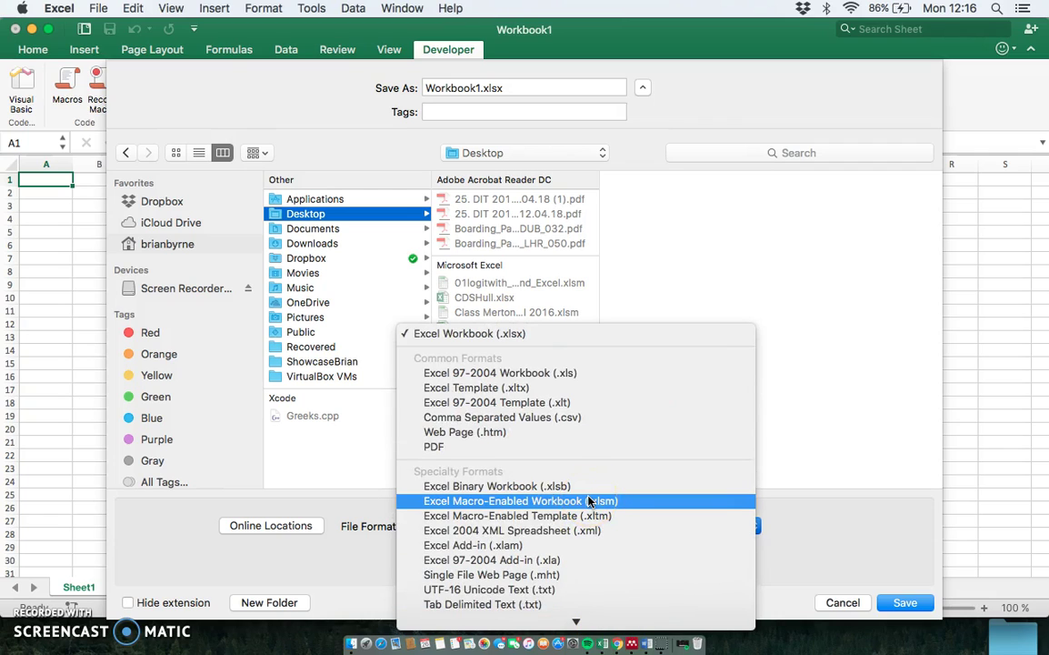
pyautogui.click(634, 508)
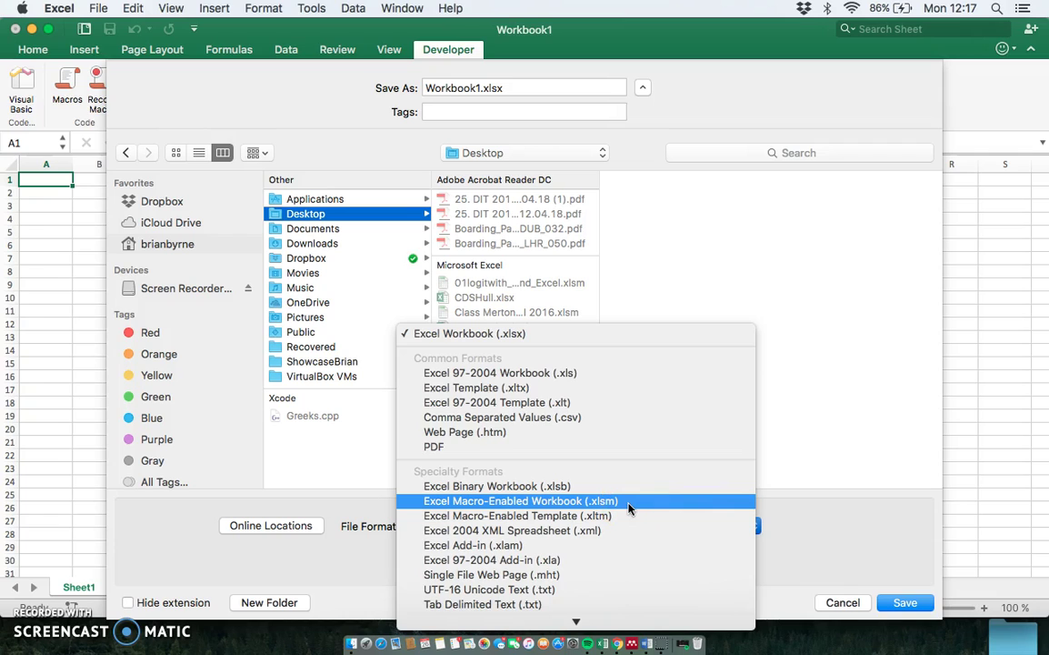
pyautogui.click(628, 507)
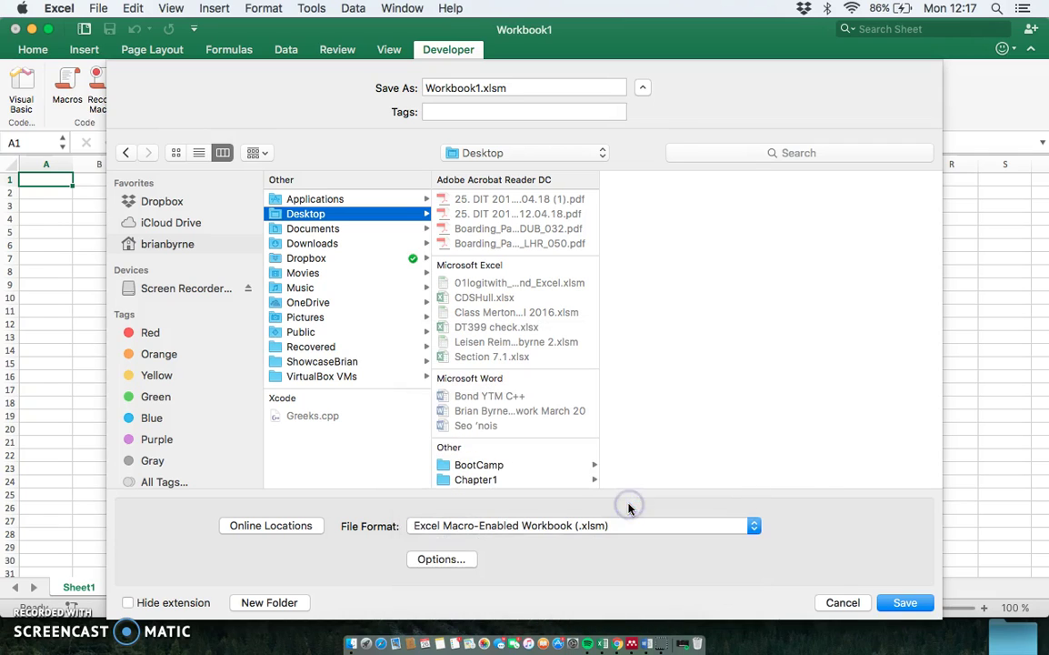
# Name the workbook file "Leisen Reimer truncated zeros" and save it.
pyautogui.click(890, 603)
pyautogui.click(480, 88)
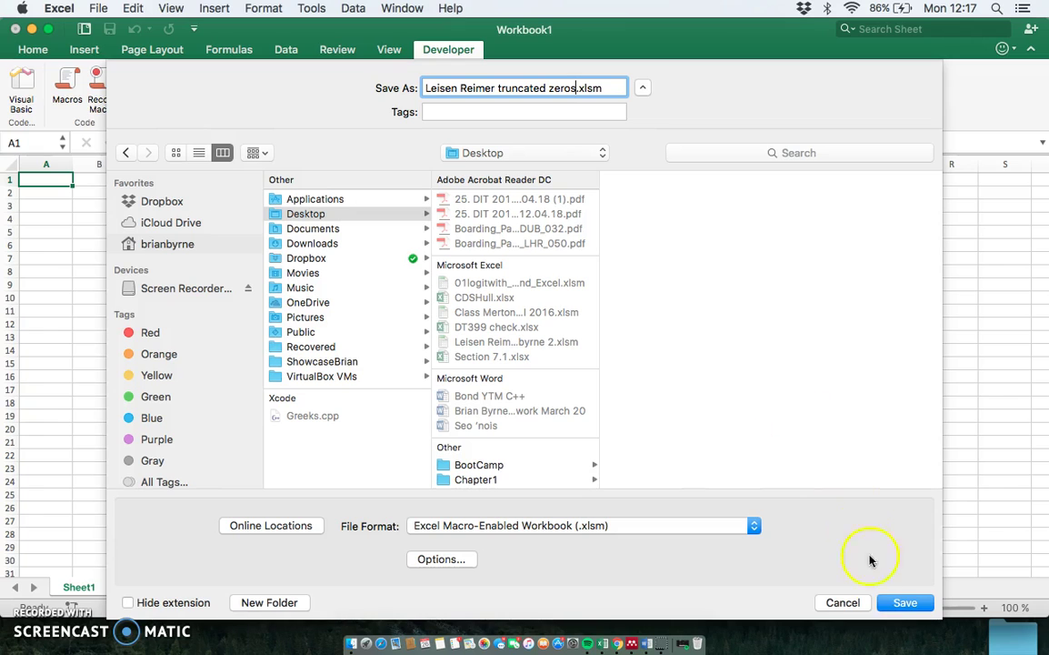
pyautogui.click(887, 604)
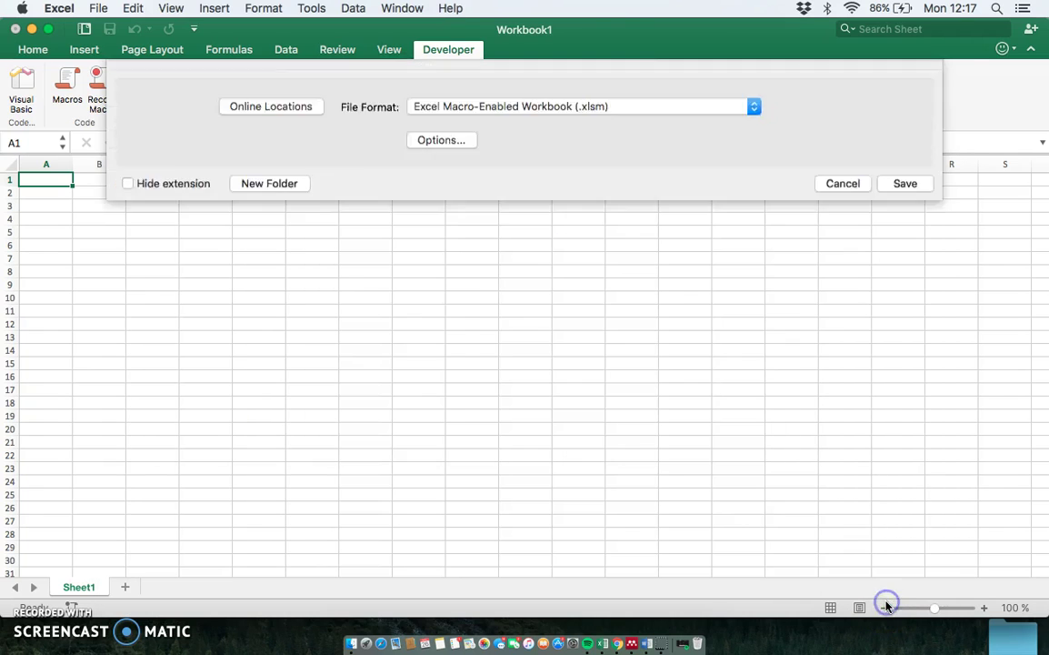
# Reopen the Visual Basic Editor and check Module1's LeisenReimerTrunc code in full screen, through End Function and back to its start.
pyautogui.click(33, 51)
pyautogui.click(435, 52)
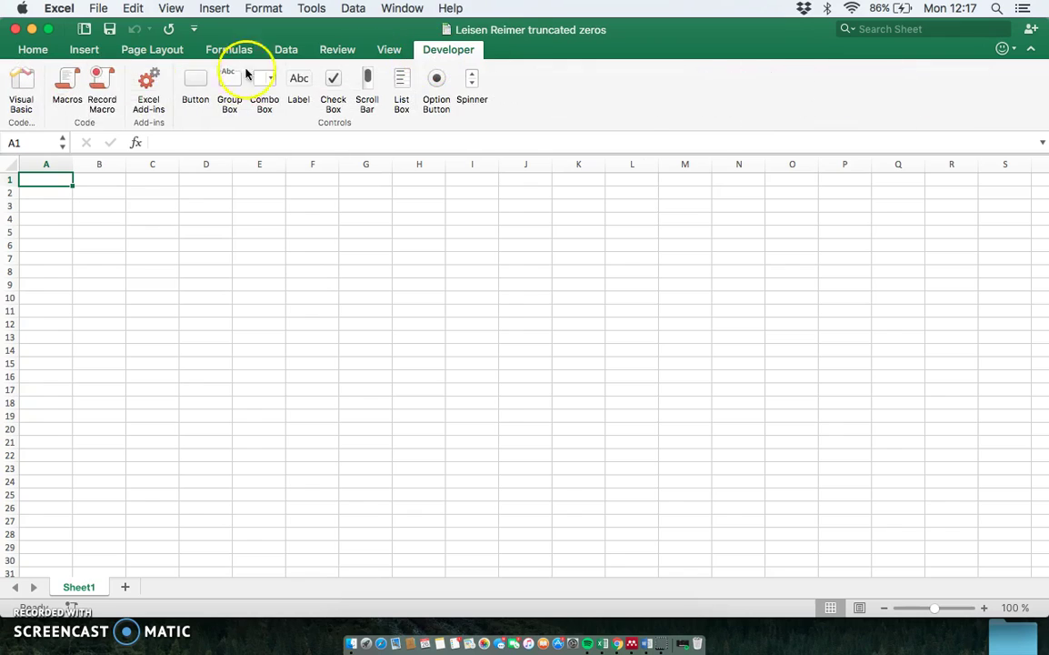
pyautogui.click(21, 87)
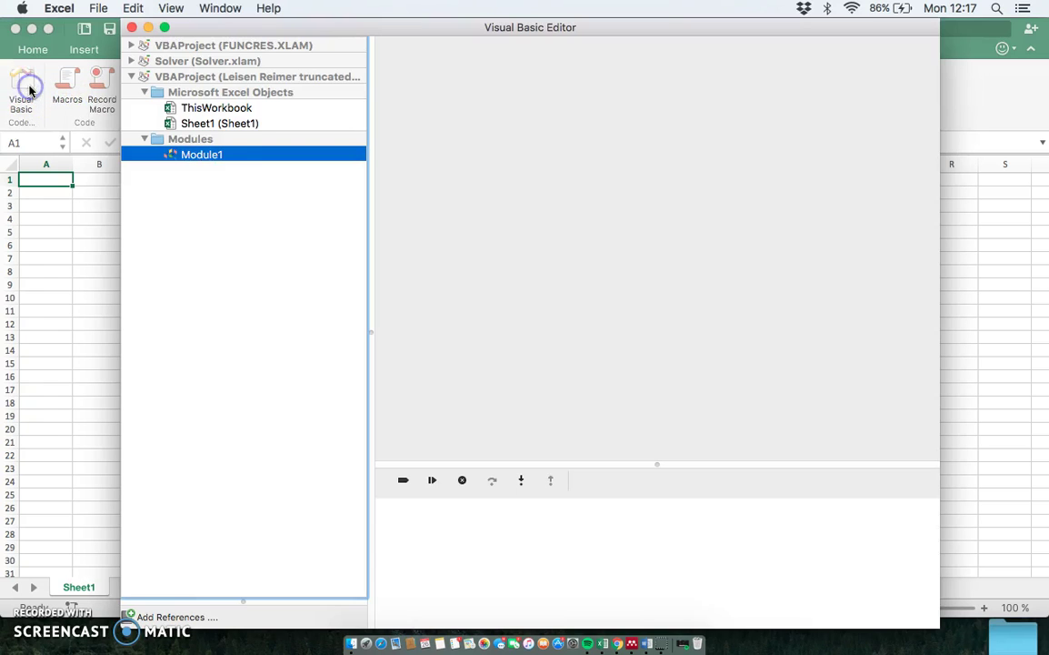
pyautogui.click(202, 163)
pyautogui.click(166, 159)
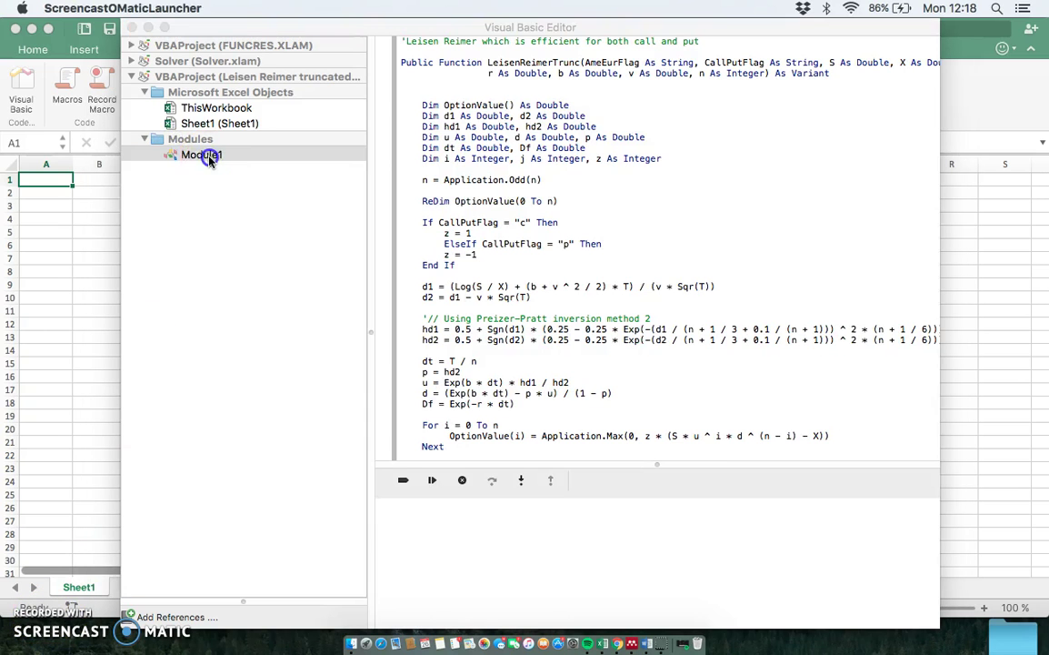
pyautogui.click(207, 156)
pyautogui.click(165, 29)
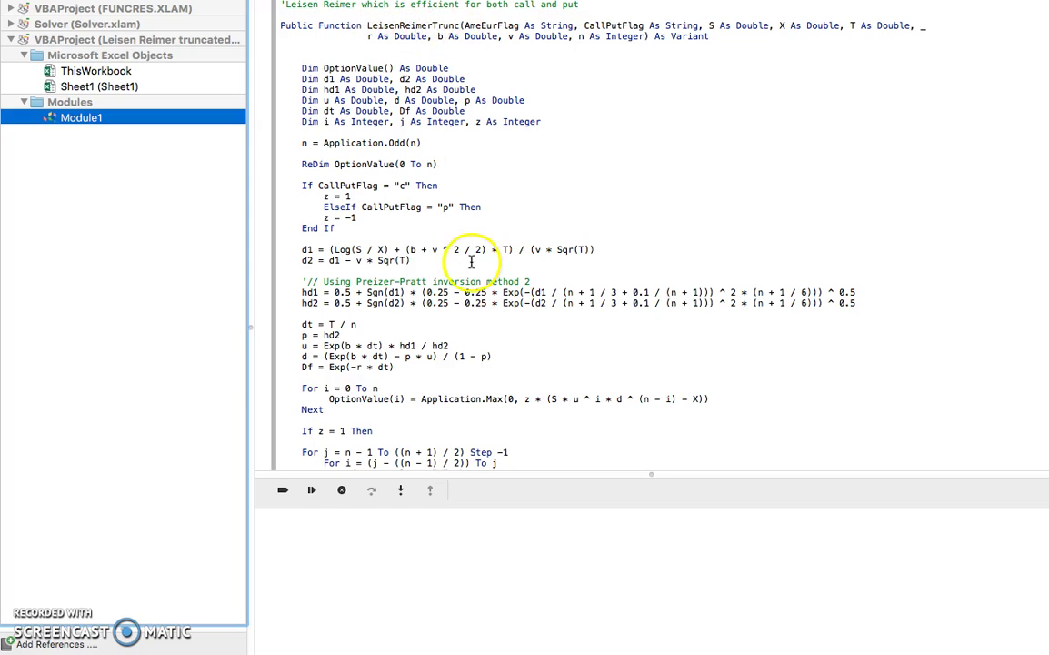
pyautogui.scroll(-10, 471, 262)
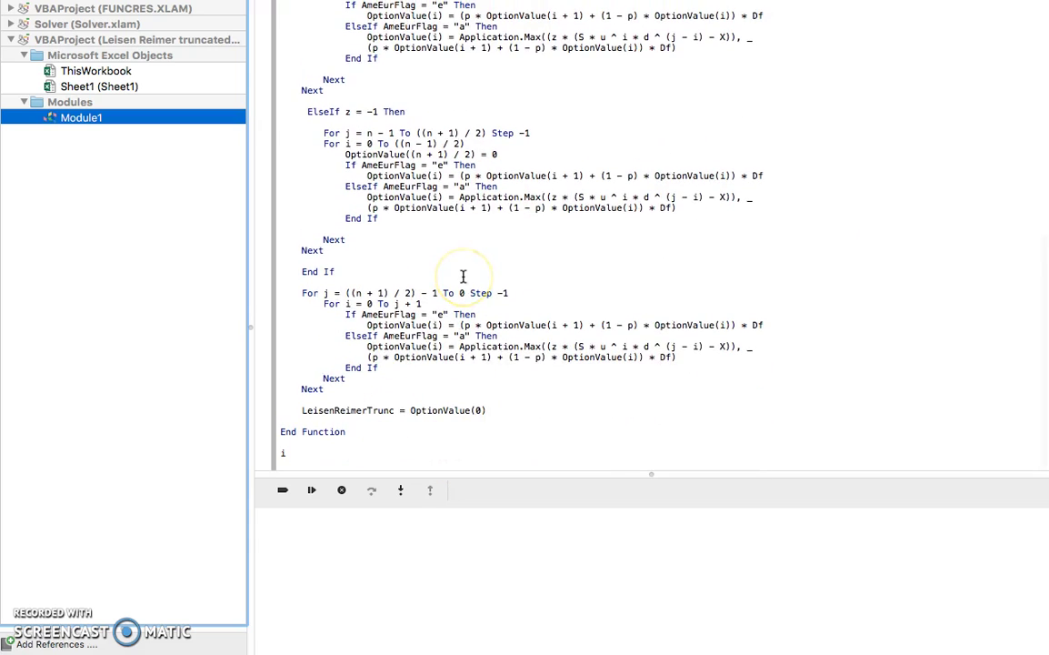
pyautogui.scroll(6, 461, 274)
pyautogui.scroll(9, 462, 276)
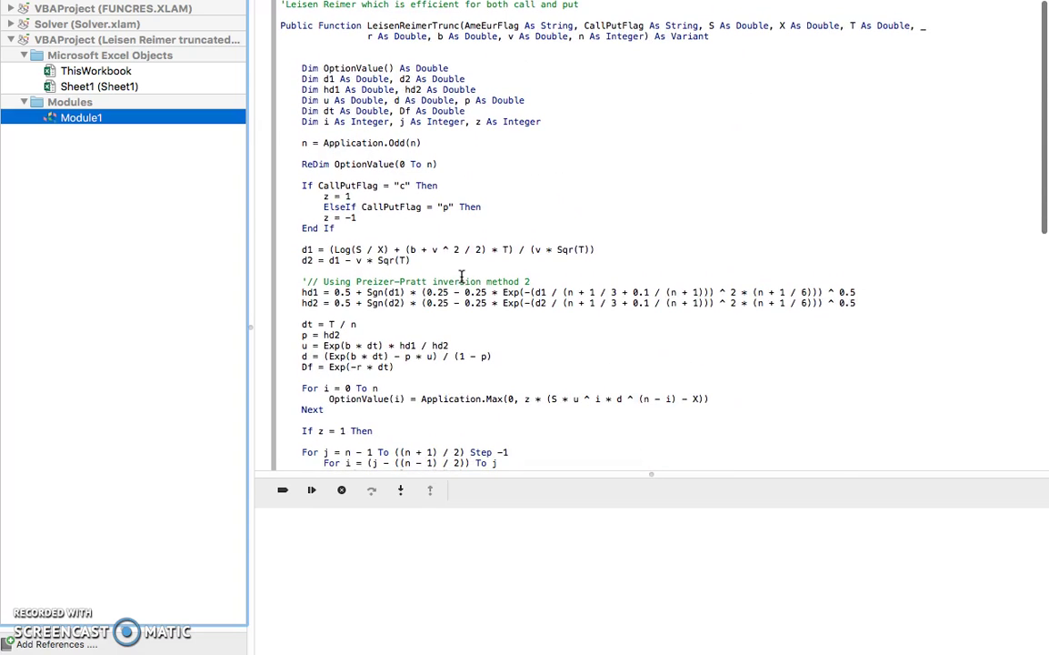
pyautogui.click(166, 184)
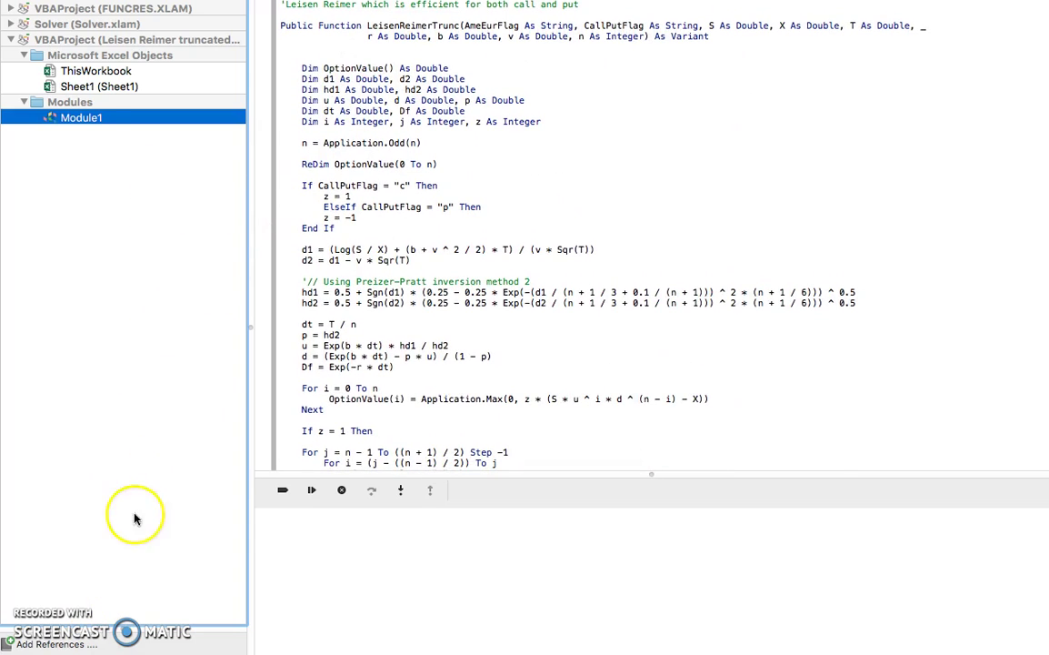
# Leave the Visual Basic Editor and return to Sheet1 of the Leisen Reimer truncated zeros workbook.
pyautogui.moveTo(523, 654)
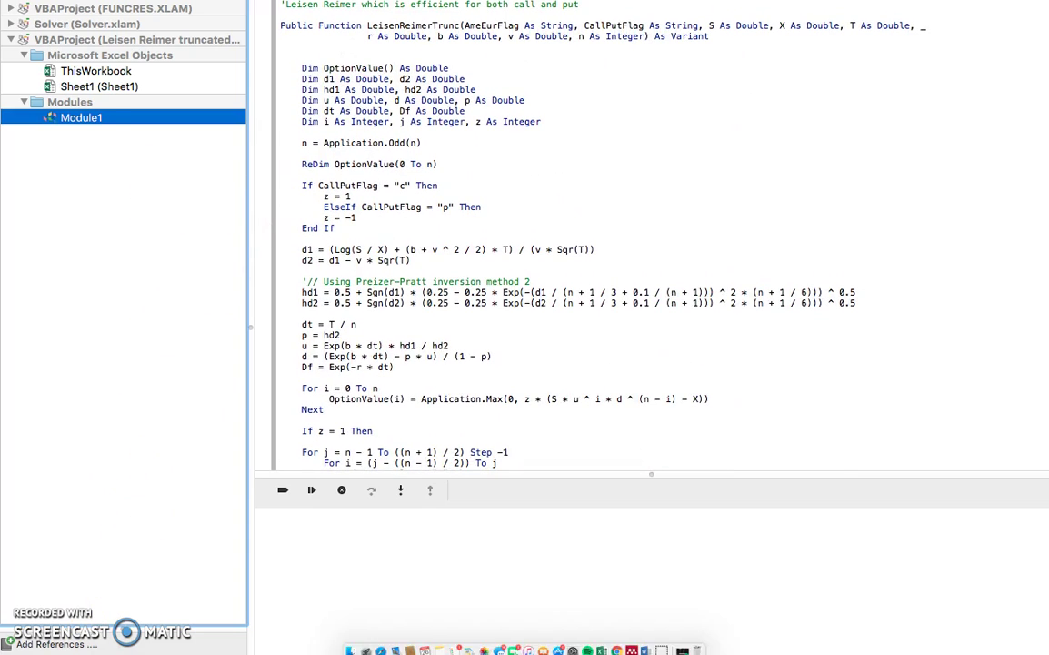
pyautogui.click(648, 644)
pyautogui.click(663, 644)
pyautogui.click(46, 607)
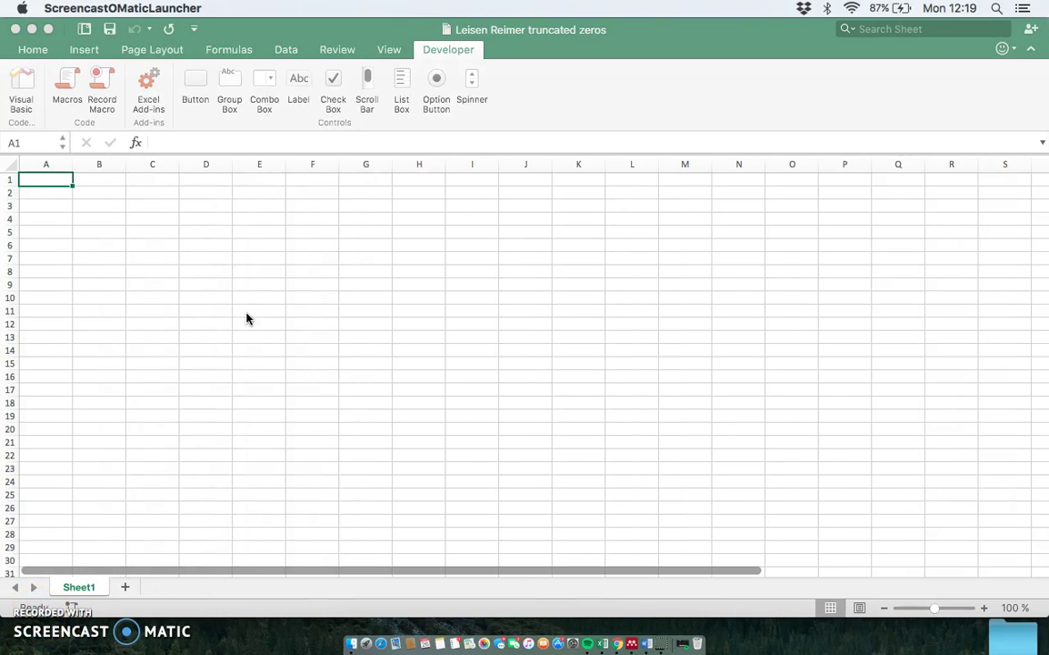
# Copy the LeisenReimerTrunc function's name and argument declaration from Module1 in the Visual Basic Editor and return to Sheet1.
pyautogui.click(30, 86)
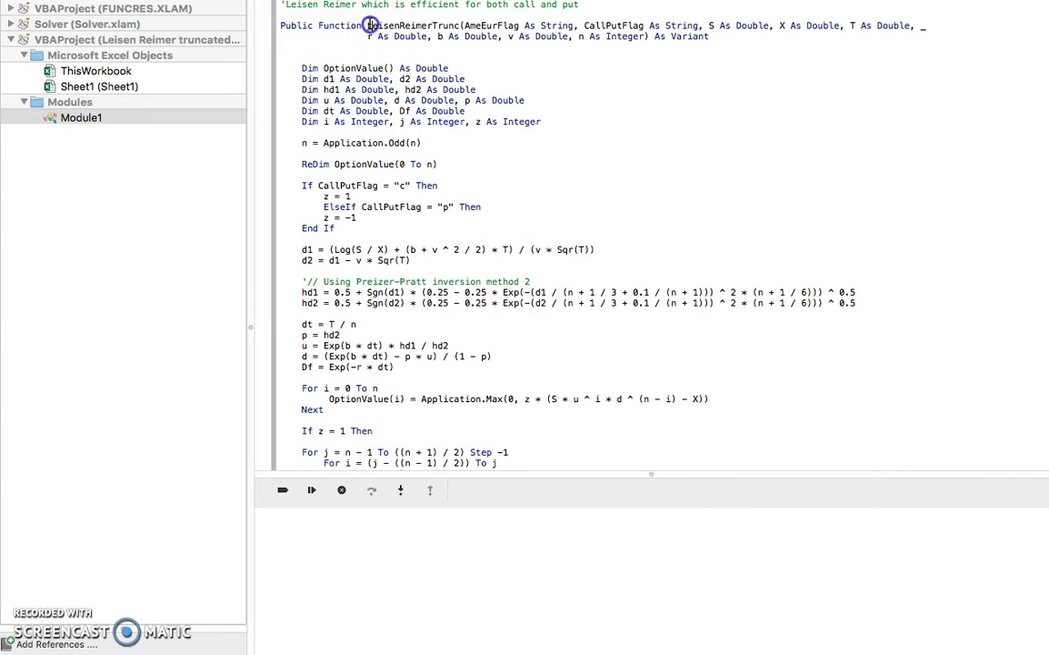
pyautogui.moveTo(369, 25); pyautogui.dragTo(719, 33)
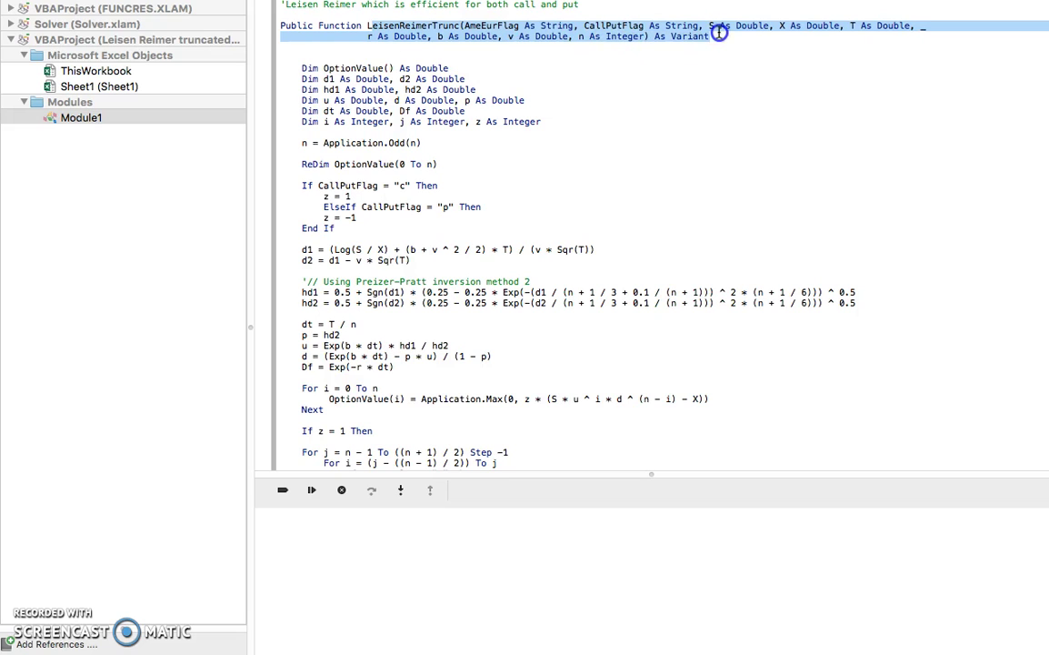
pyautogui.rightClick(701, 33)
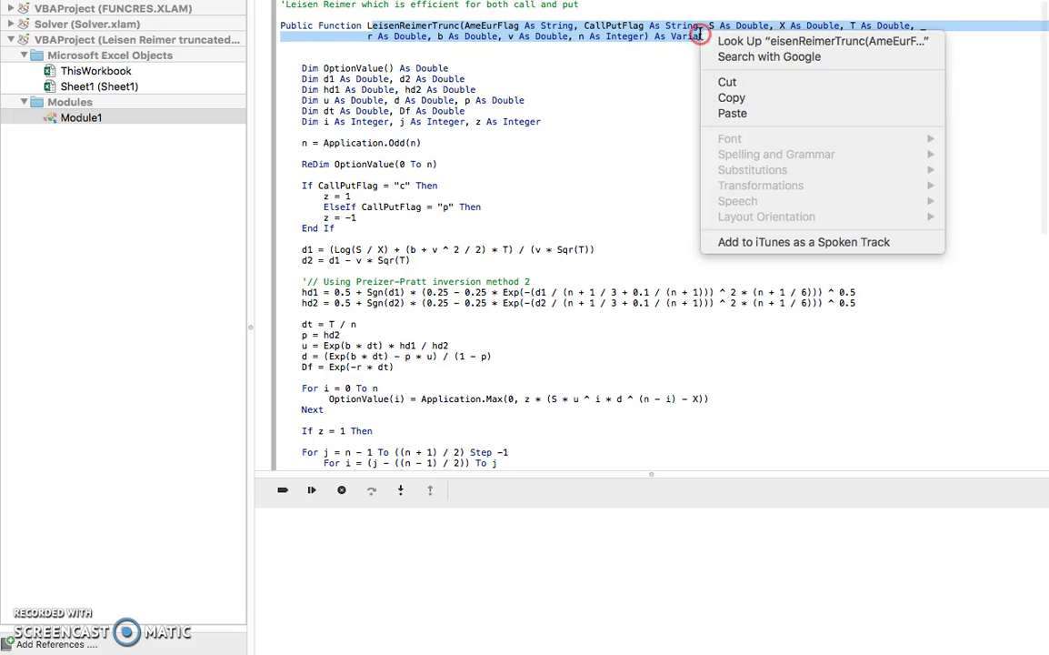
pyautogui.click(725, 106)
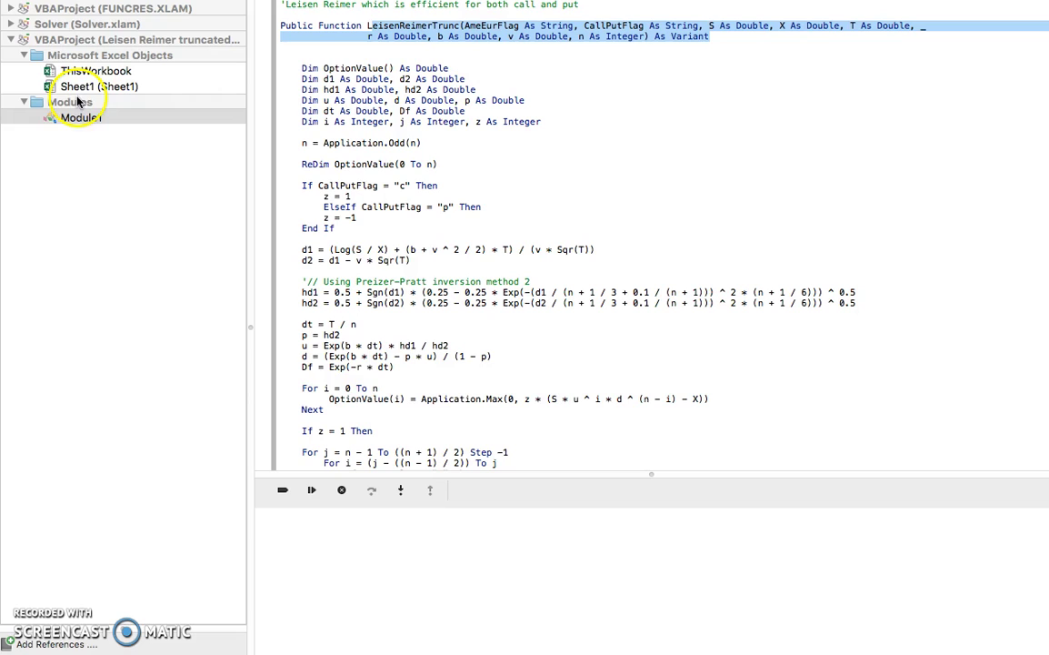
pyautogui.moveTo(46, 7)
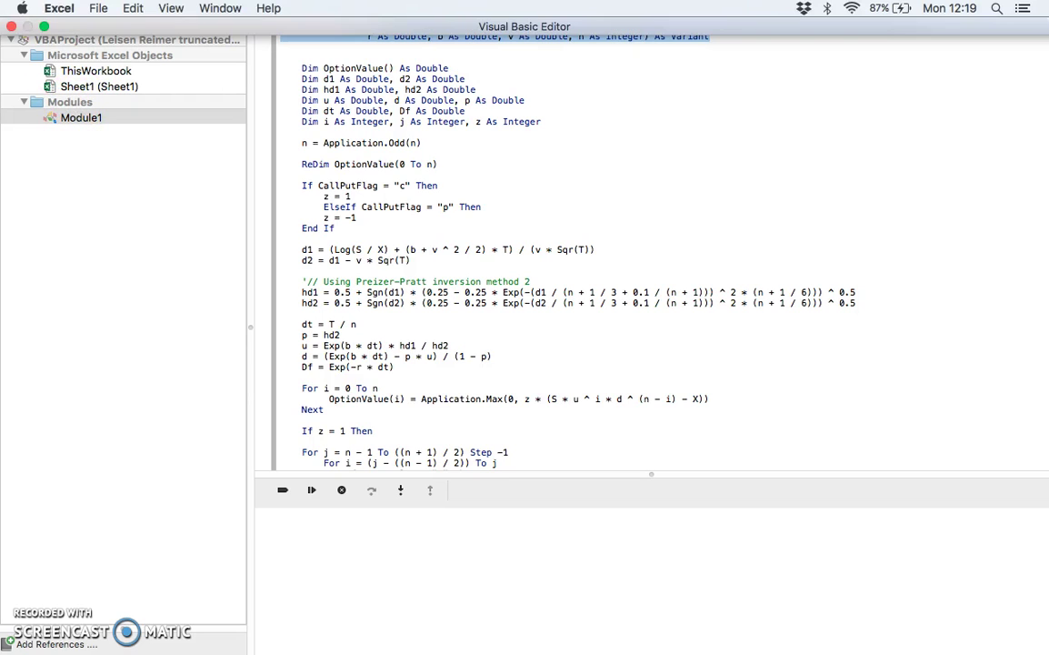
pyautogui.click(11, 28)
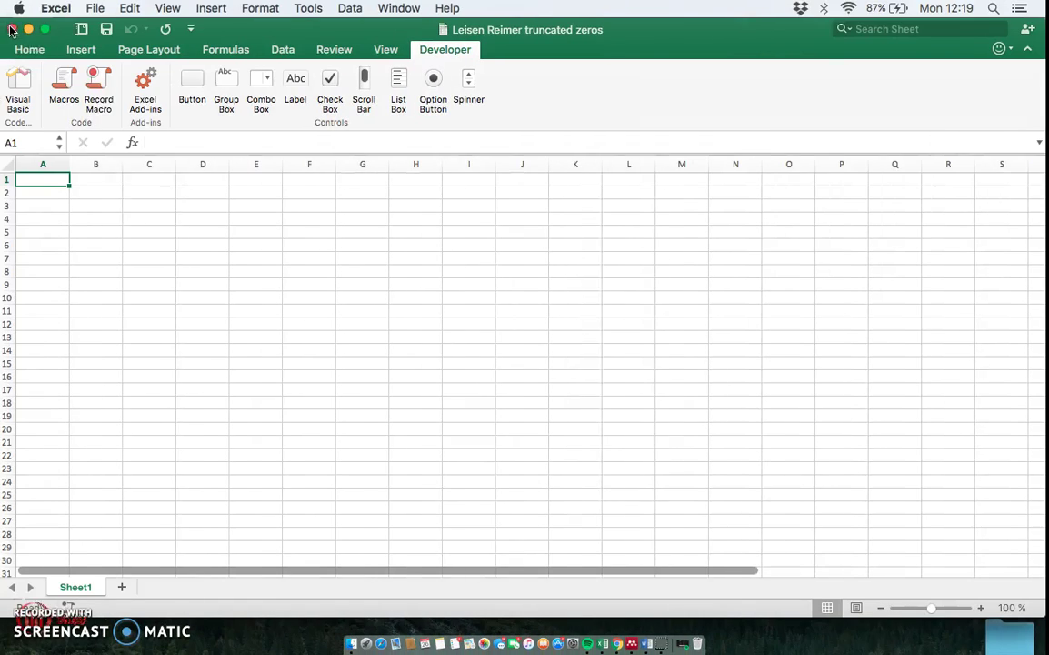
# Paste the copied function declaration into Sheet1 starting at cell C2.
pyautogui.click(145, 216)
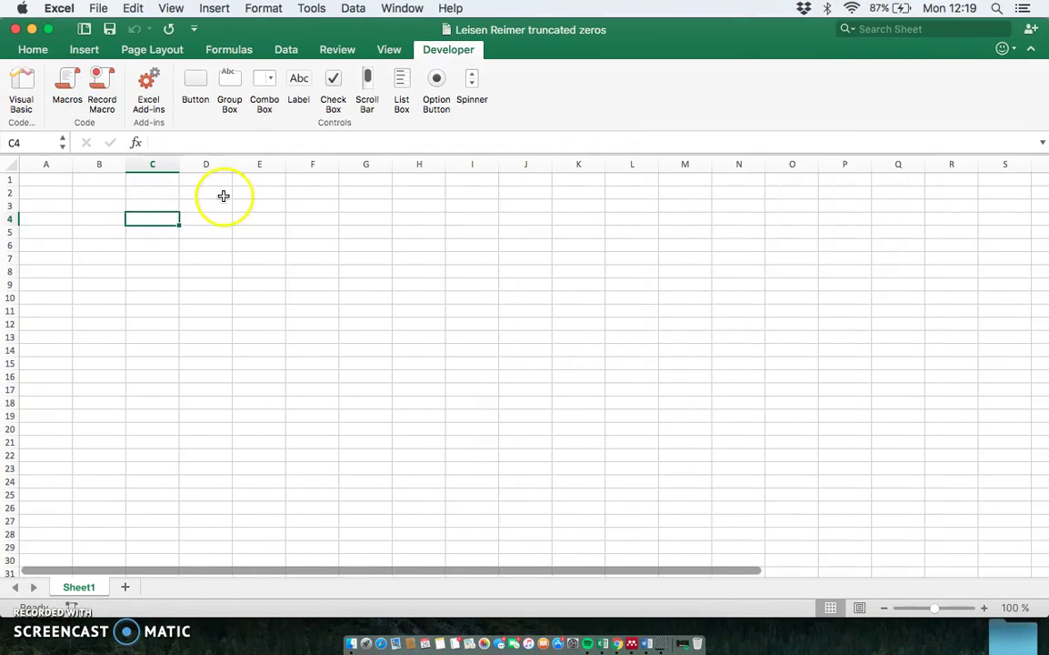
pyautogui.click(150, 191)
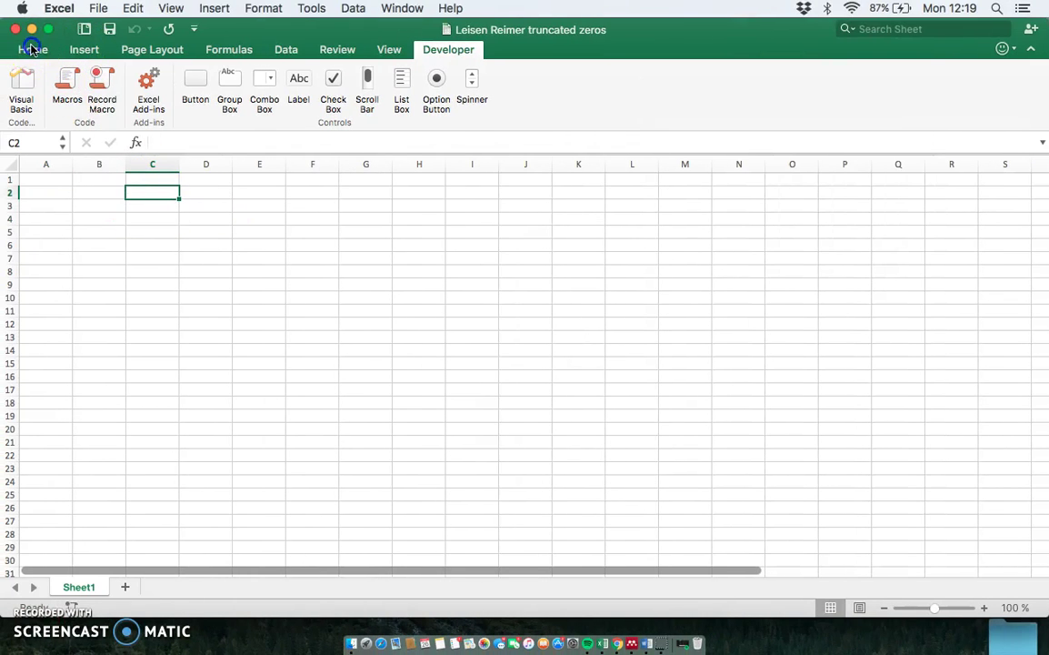
pyautogui.doubleClick(32, 50)
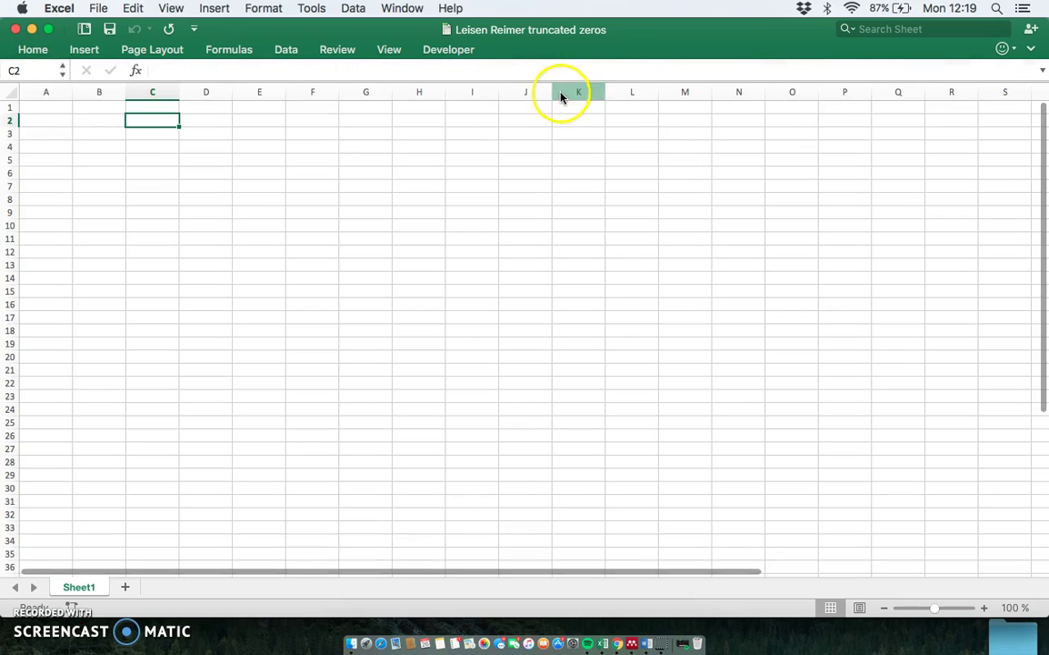
pyautogui.click(1032, 51)
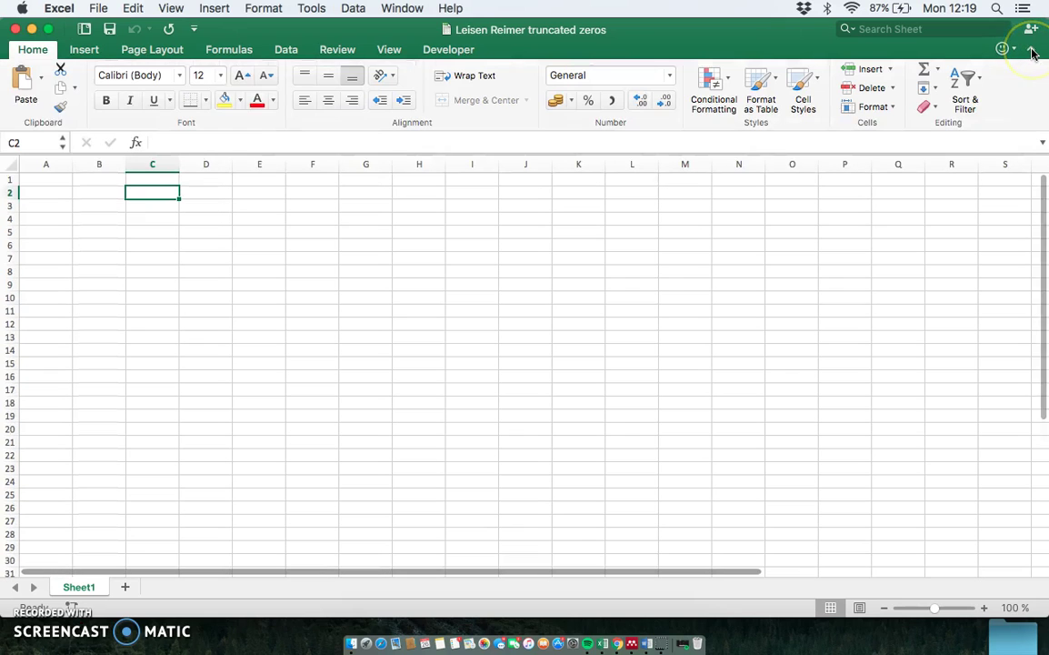
pyautogui.click(22, 82)
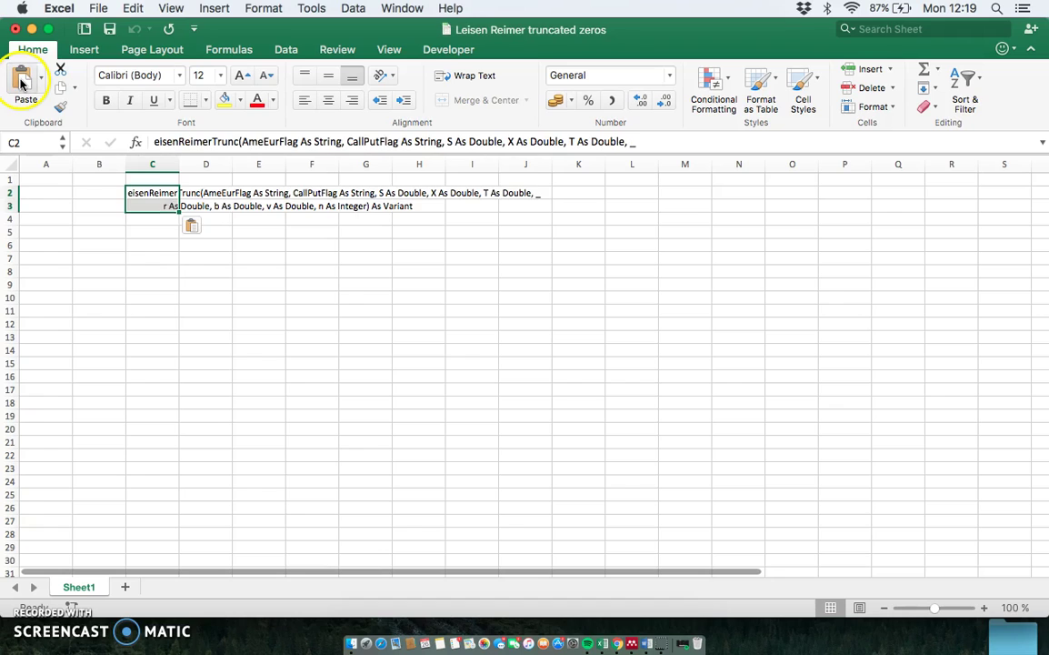
# Enter LeisenReimerTrunc(AmeEurFlag, CallPutFlag, S, X, T,r, b, v, n) in C6 and add the missing initial L to the declaration in C2.
pyautogui.click(192, 309)
pyautogui.click(150, 247)
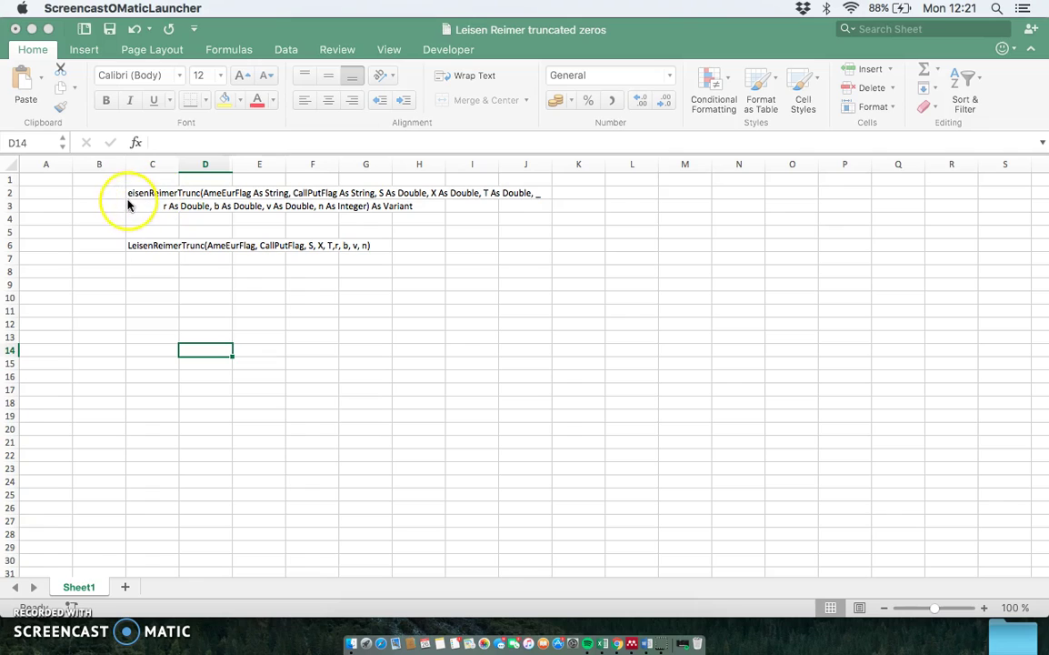
pyautogui.click(132, 195)
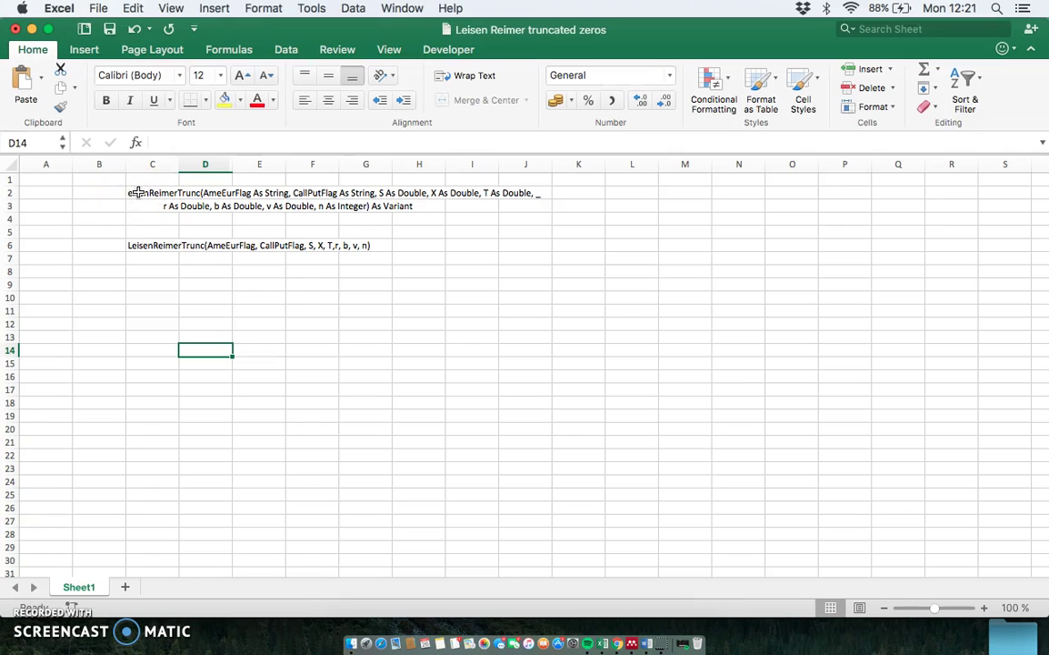
pyautogui.click(138, 194)
pyautogui.click(154, 143)
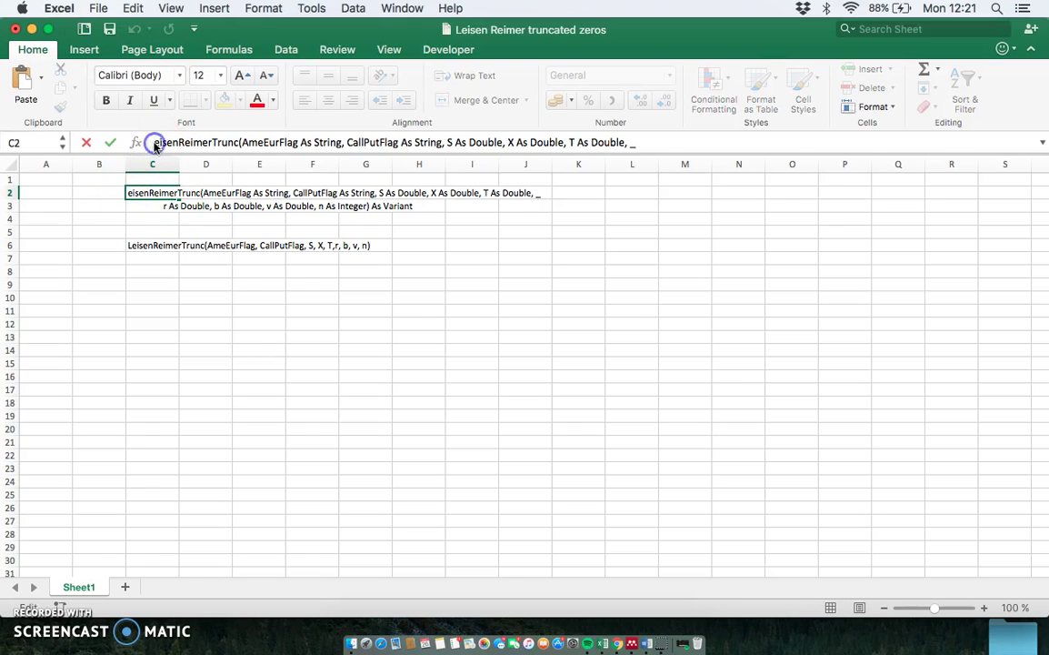
pyautogui.write('L')
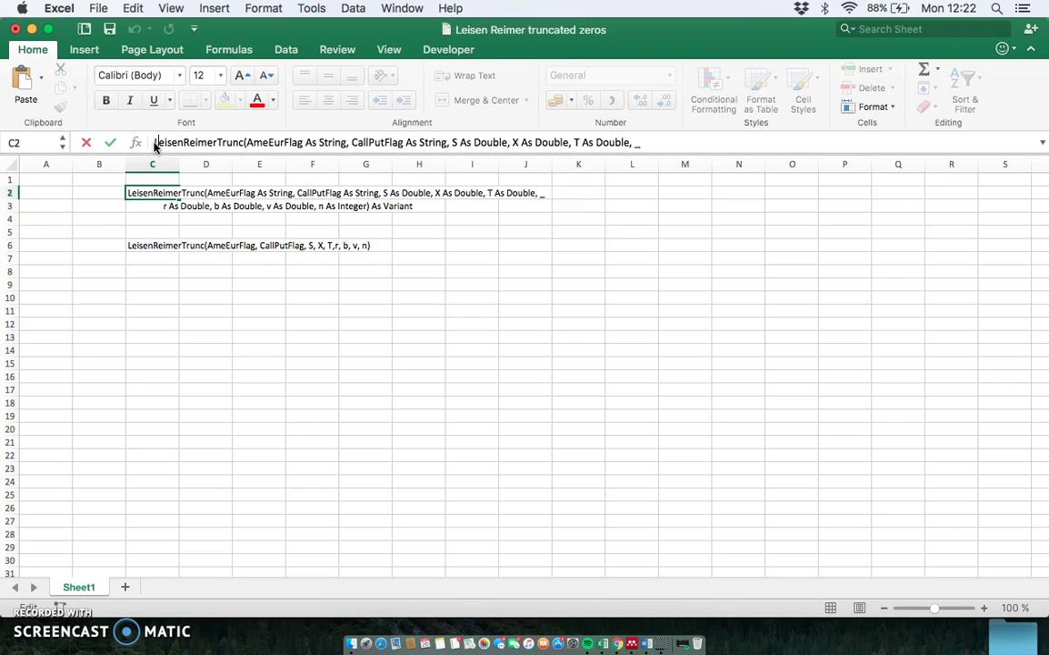
pyautogui.press('Return')
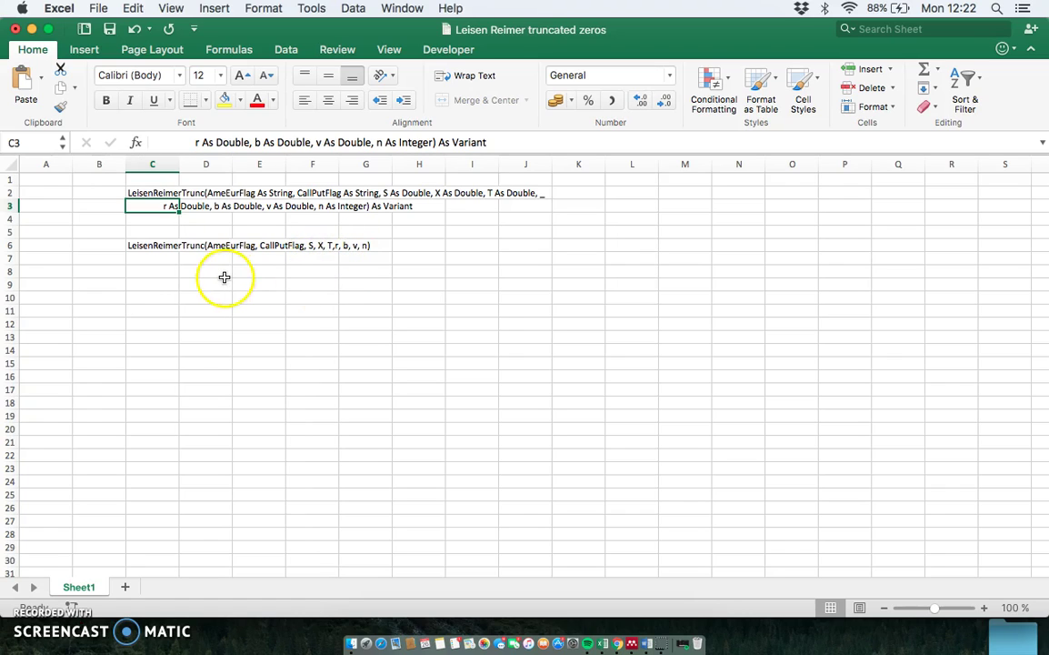
# List the parameter labels AmerEur, CallPut, S, X, R, r, b, v and n down cells C8 to C16.
pyautogui.click(165, 271)
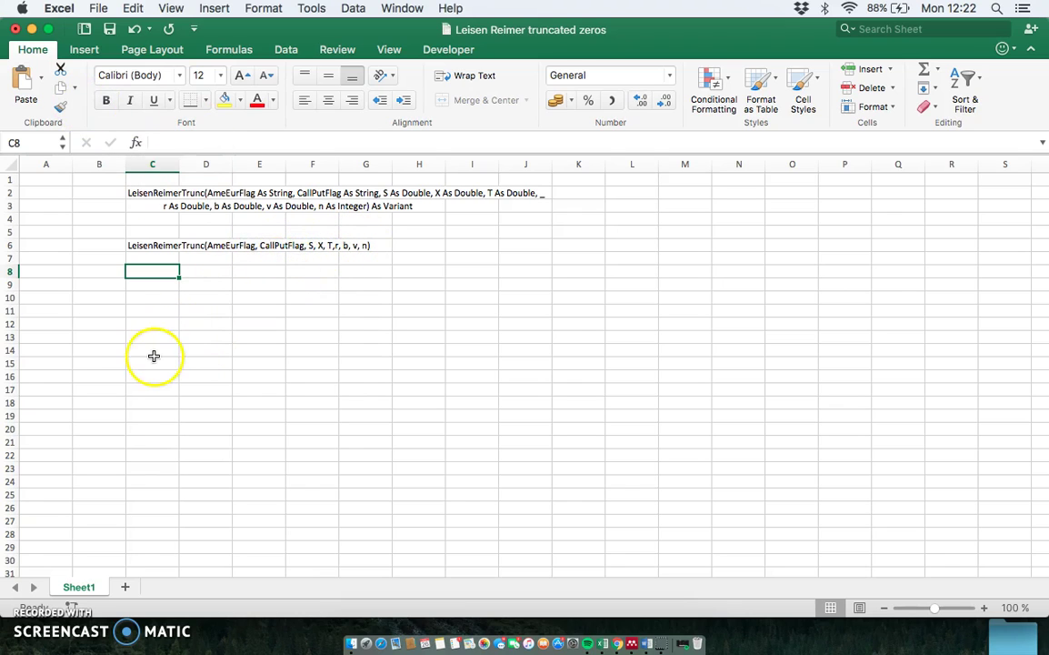
pyautogui.click(38, 618)
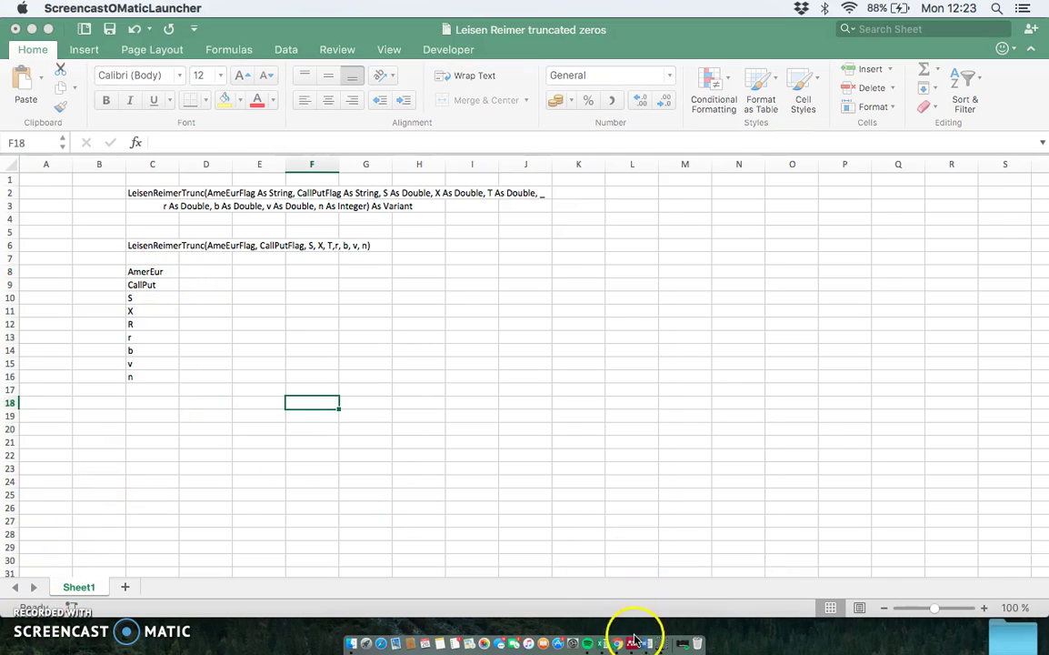
# Switch to Mendeley Desktop and look through the binomial option valuation paper for Table 1 with European and American option values.
pyautogui.click(632, 644)
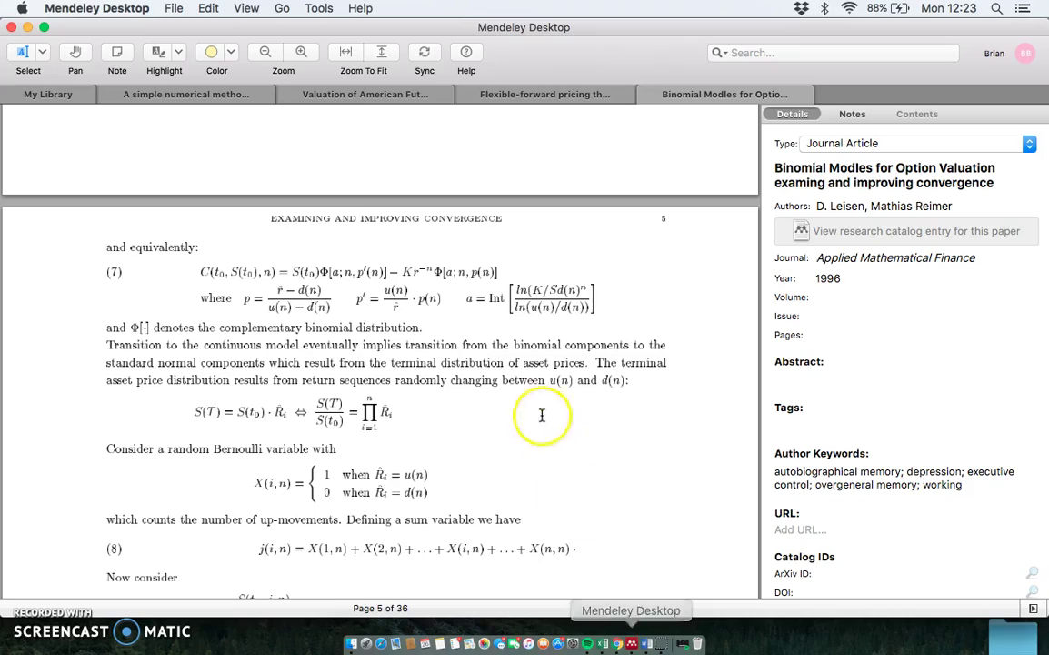
pyautogui.scroll(-15, 518, 397)
pyautogui.scroll(-20, 518, 397)
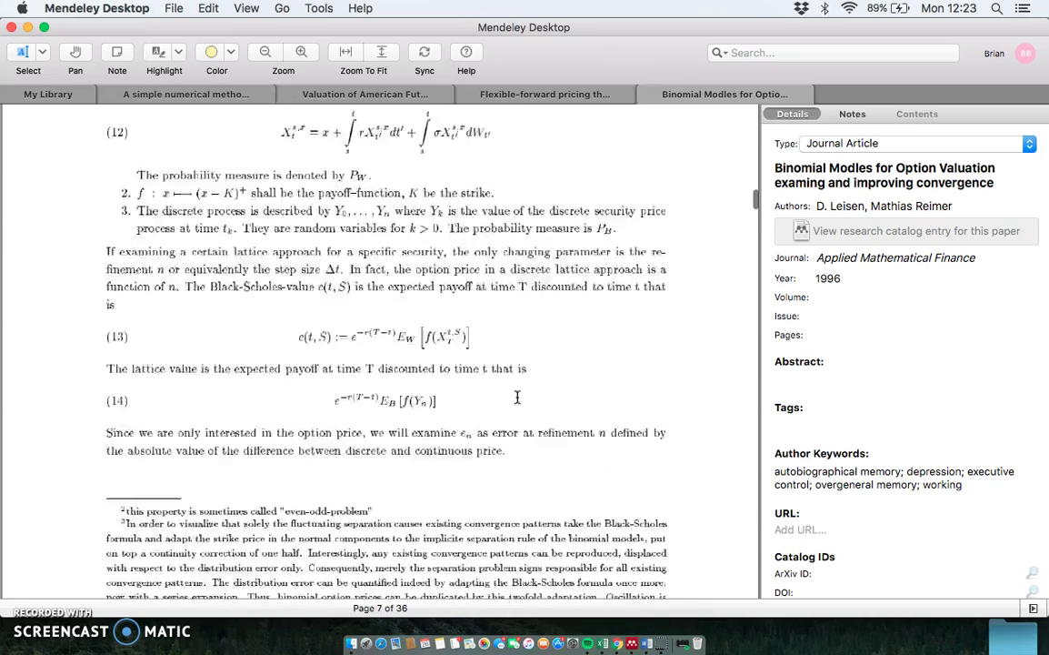
pyautogui.scroll(-20, 517, 397)
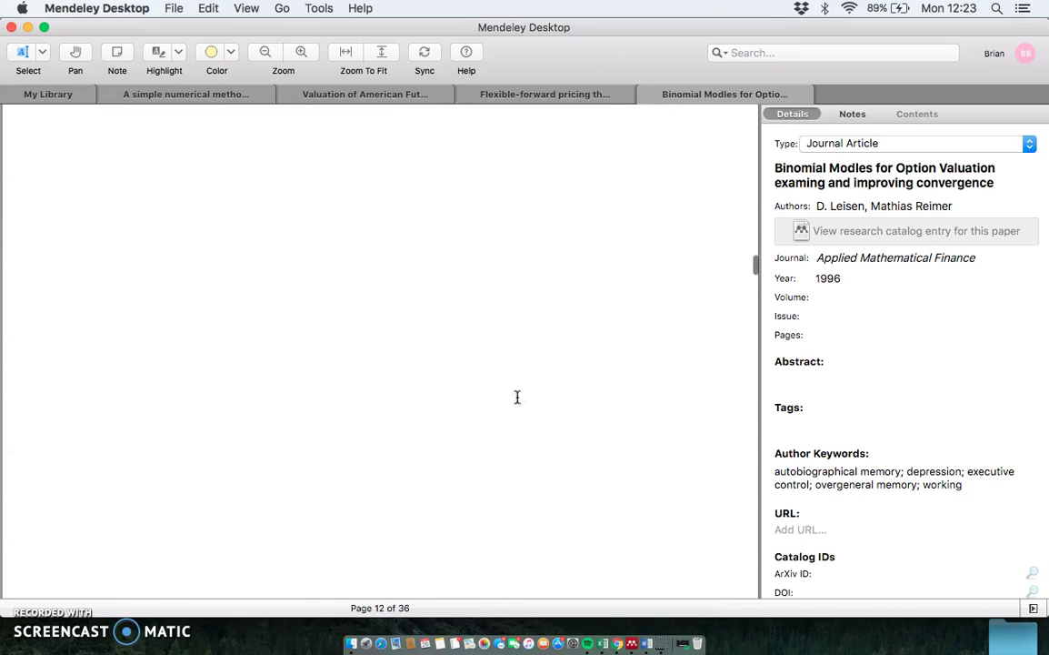
pyautogui.scroll(-20, 517, 397)
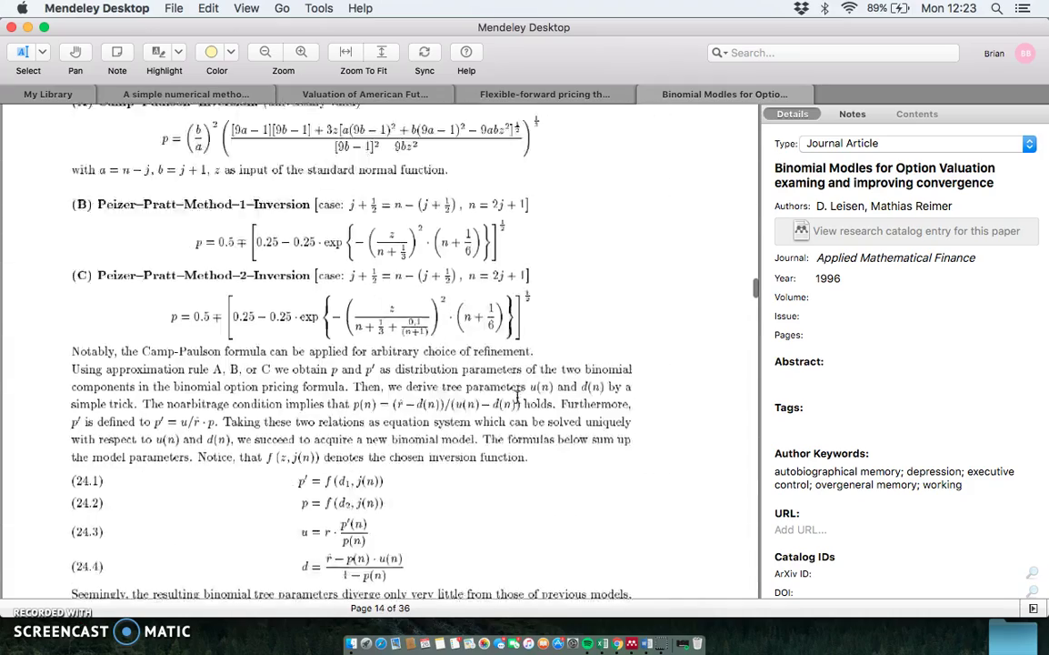
pyautogui.scroll(-20, 517, 397)
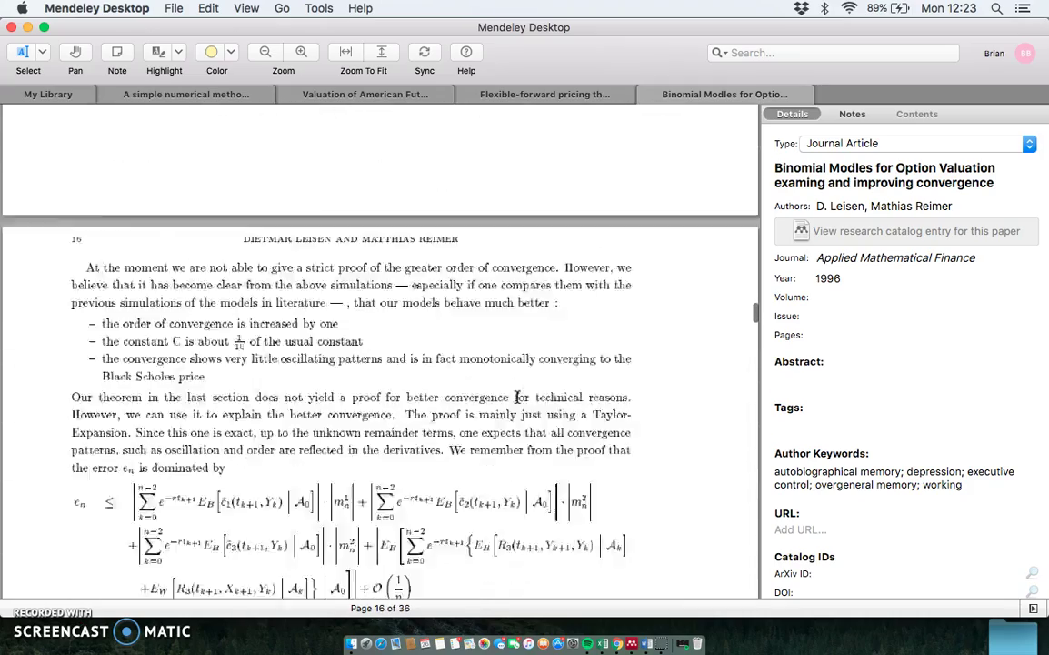
pyautogui.scroll(-10, 517, 398)
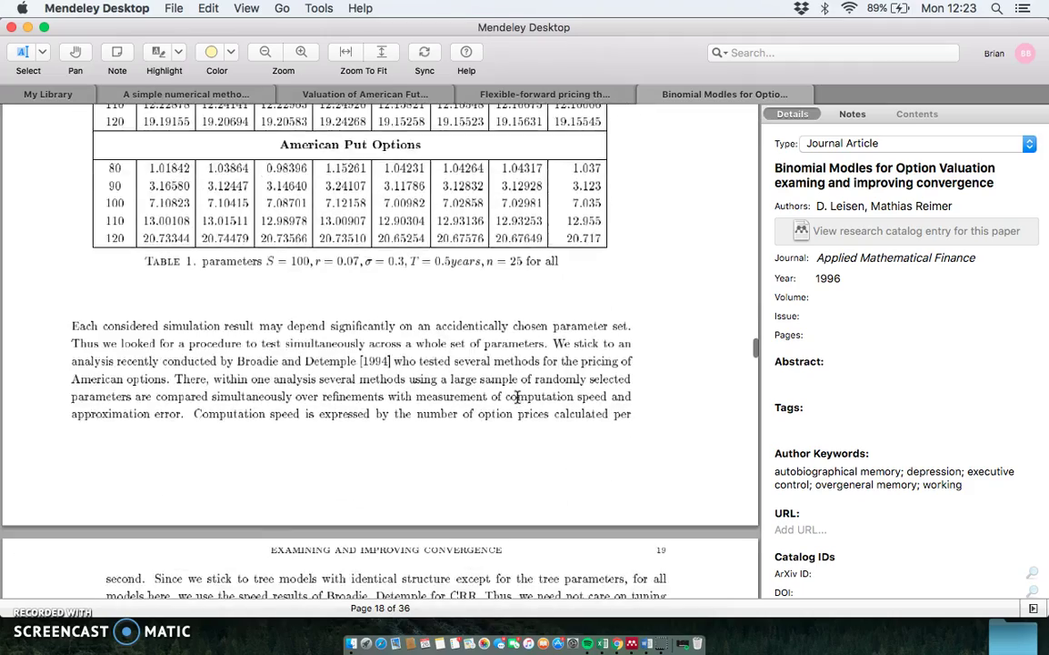
pyautogui.scroll(3, 517, 397)
pyautogui.scroll(3, 517, 398)
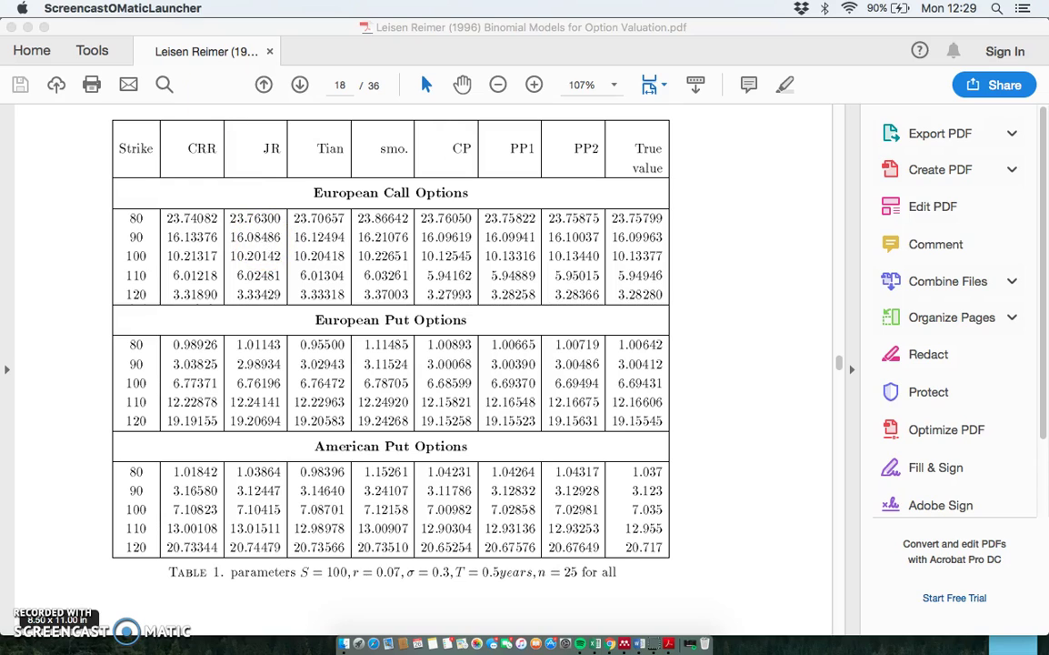
# Take a snapshot of the whole of Table 1, including its parameter caption, on page 18 of the PDF in Acrobat Reader.
pyautogui.click(64, 178)
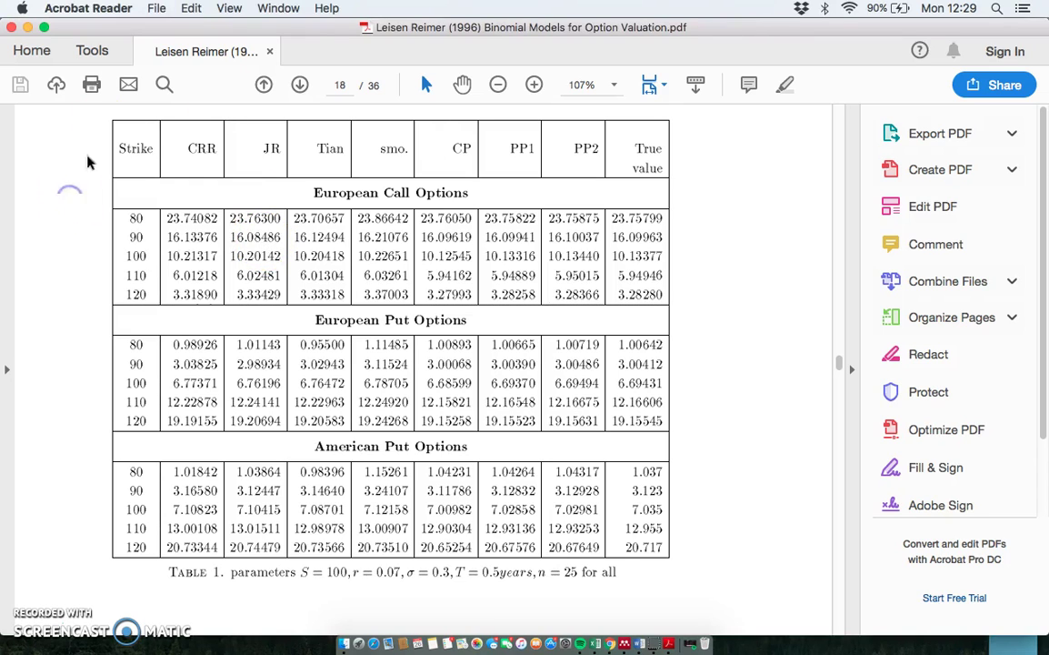
pyautogui.click(190, 9)
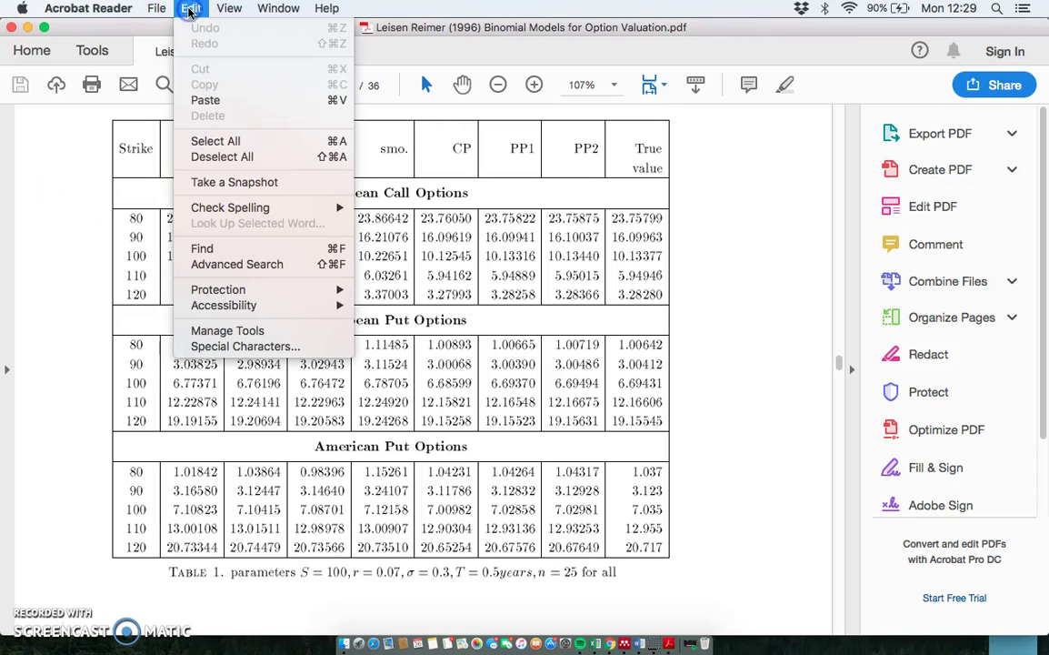
pyautogui.click(231, 182)
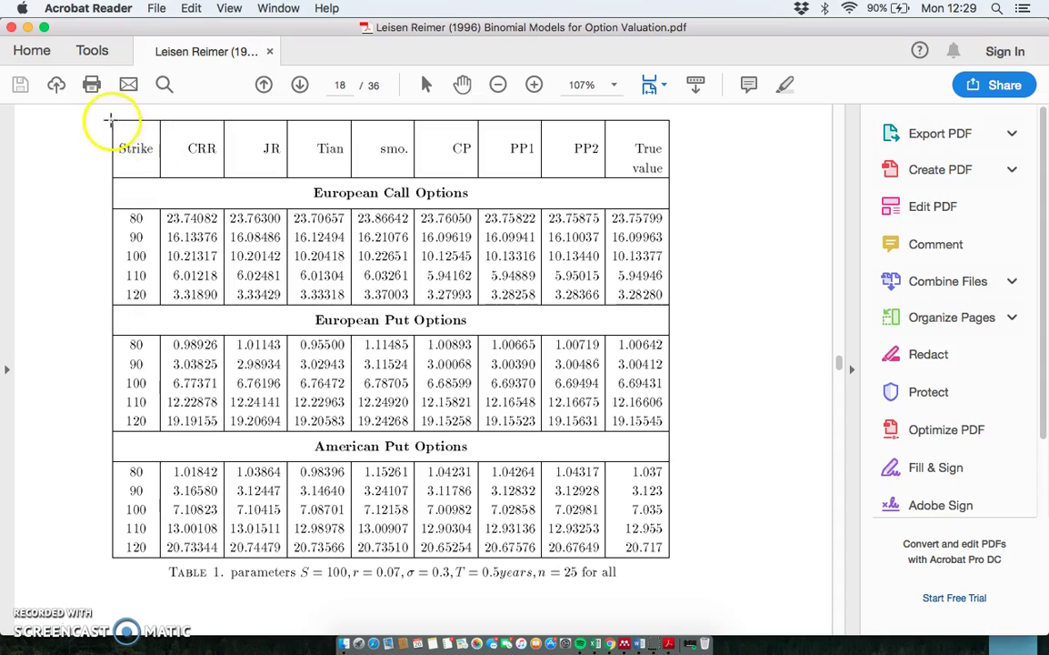
pyautogui.moveTo(102, 110); pyautogui.dragTo(386, 293)
pyautogui.moveTo(451, 338); pyautogui.dragTo(707, 597)
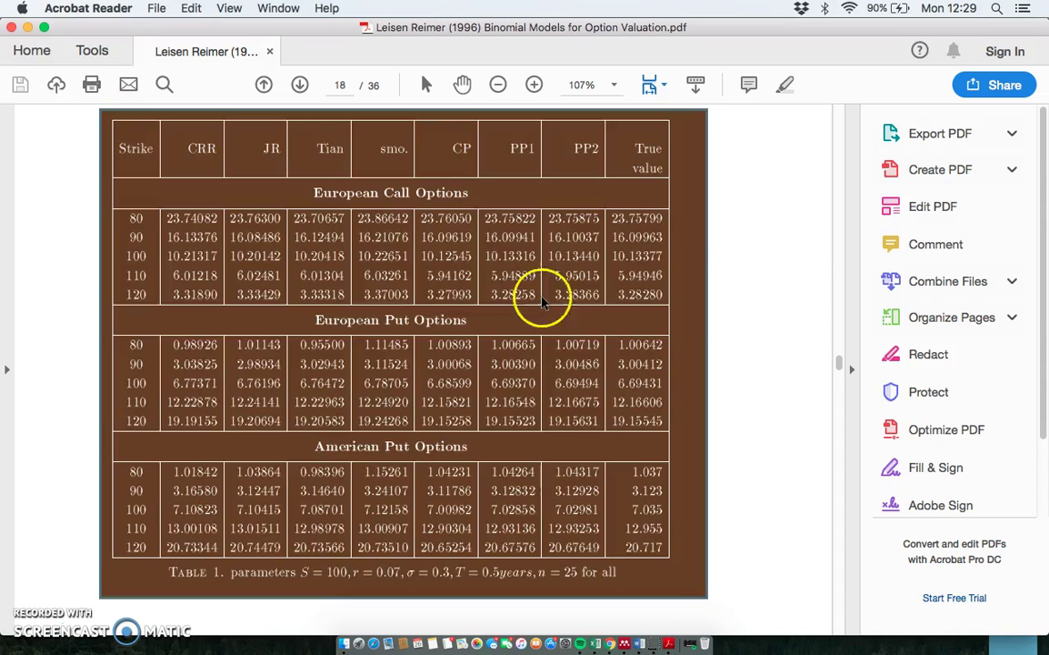
pyautogui.click(629, 244)
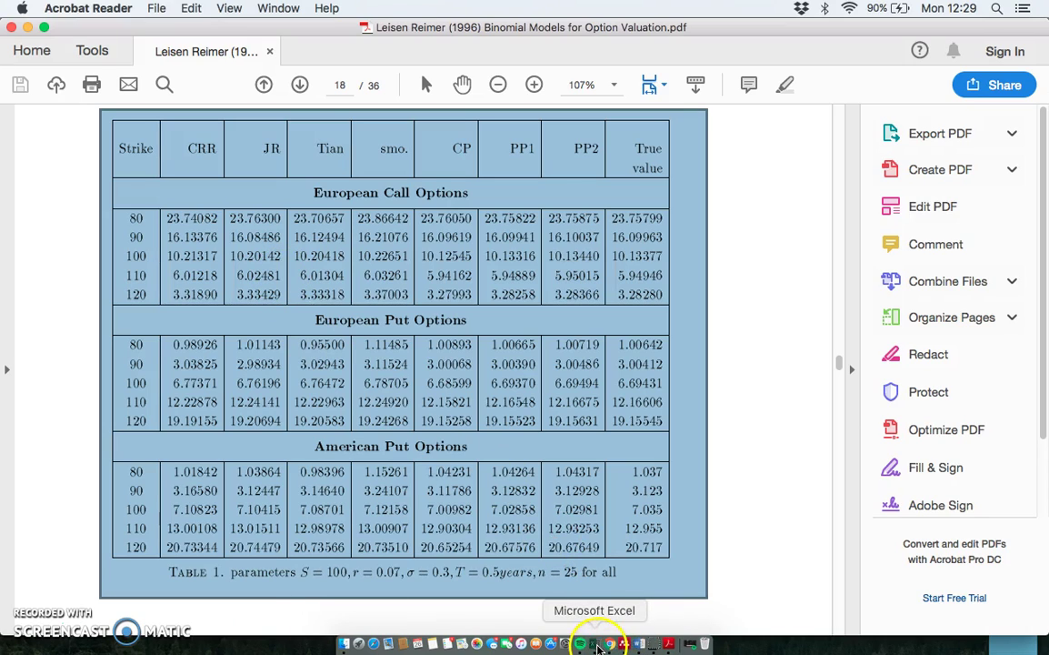
# Switch to Excel, paste the table snapshot at K5, and shrink and move it to cover about K3 to R28.
pyautogui.click(593, 639)
pyautogui.click(570, 231)
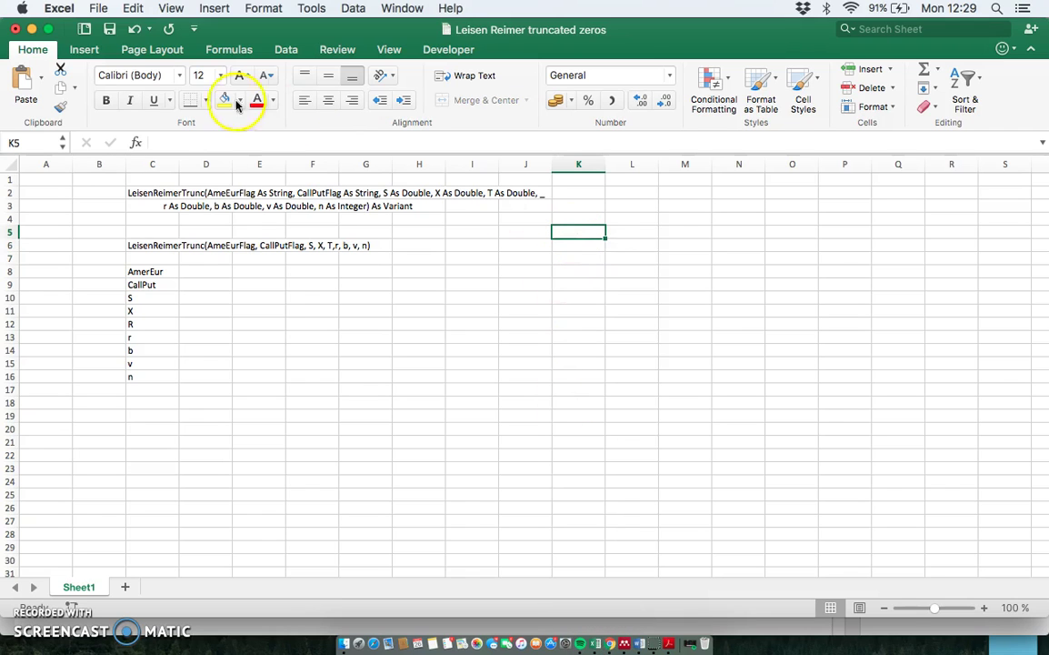
pyautogui.click(23, 80)
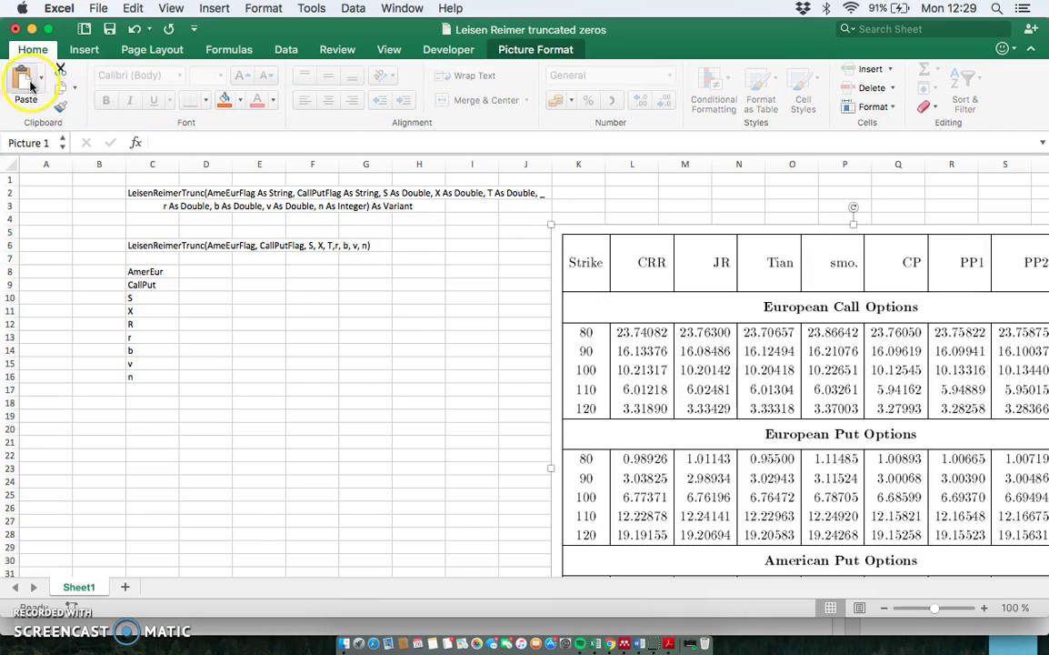
pyautogui.moveTo(551, 225); pyautogui.dragTo(761, 382)
pyautogui.moveTo(763, 429); pyautogui.dragTo(662, 291)
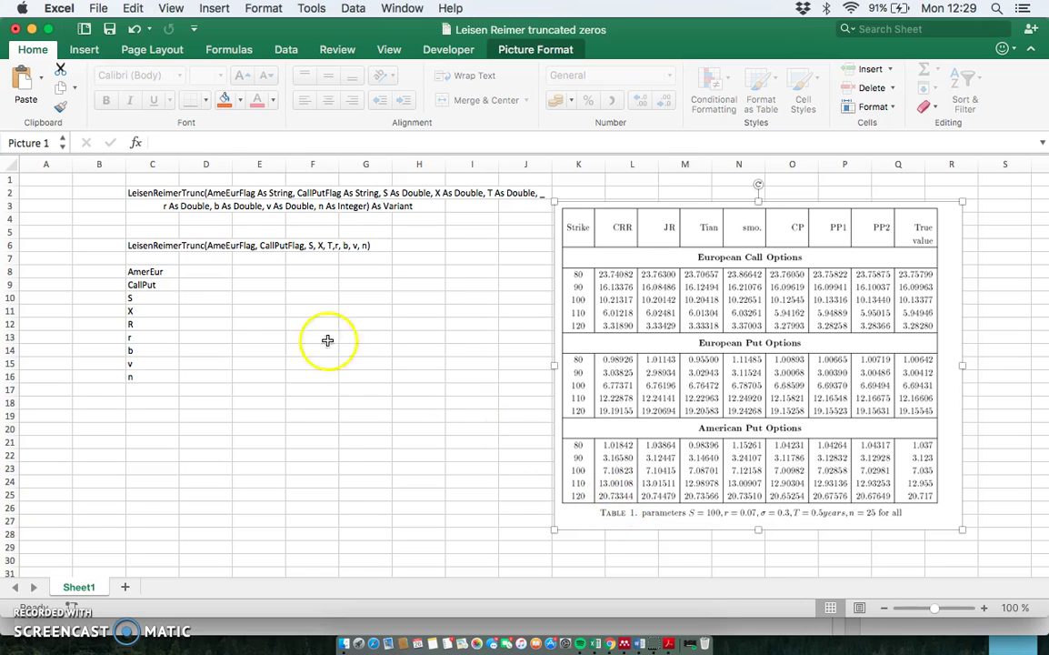
# Fill D8 to D11 with a for AmerEur, p for CallPut, 100 for S and 100 for X.
pyautogui.click(202, 270)
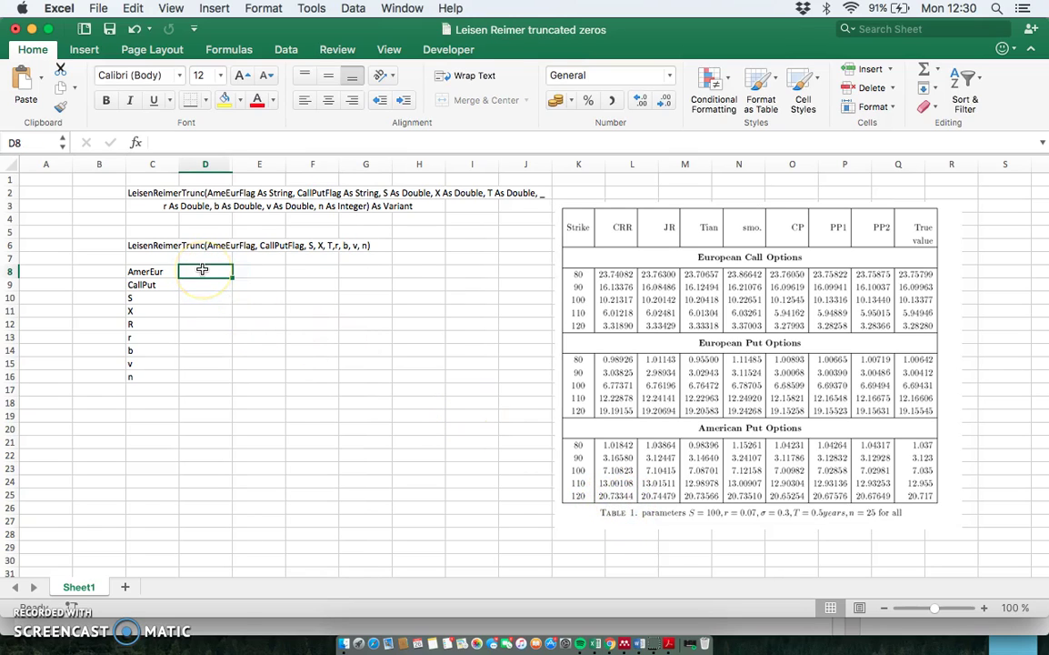
pyautogui.press('Return')
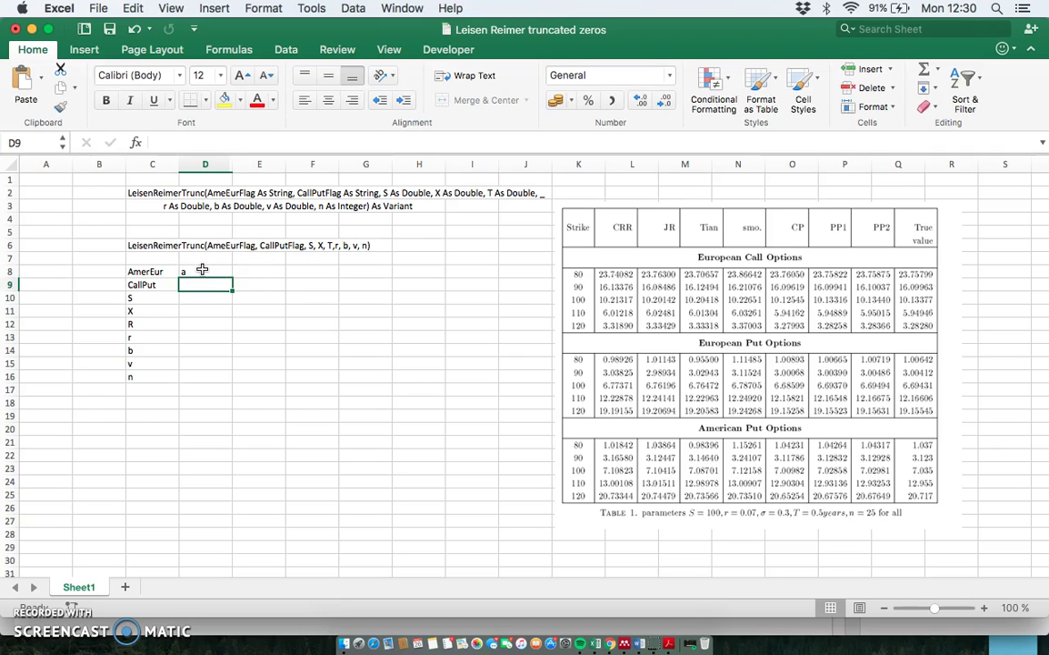
pyautogui.press('Return')
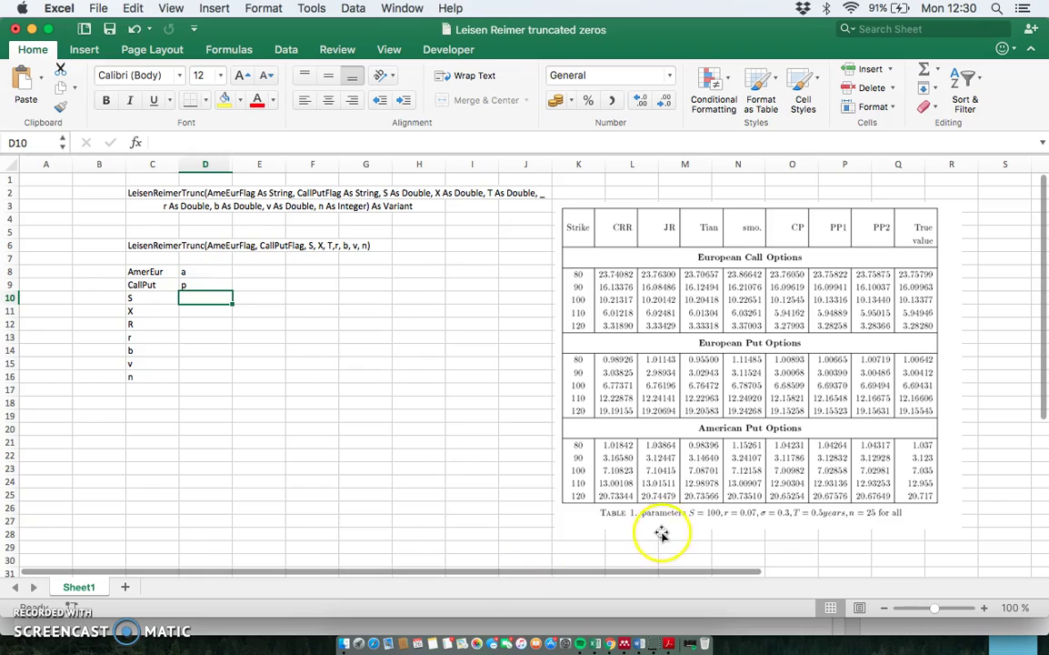
pyautogui.write('1')
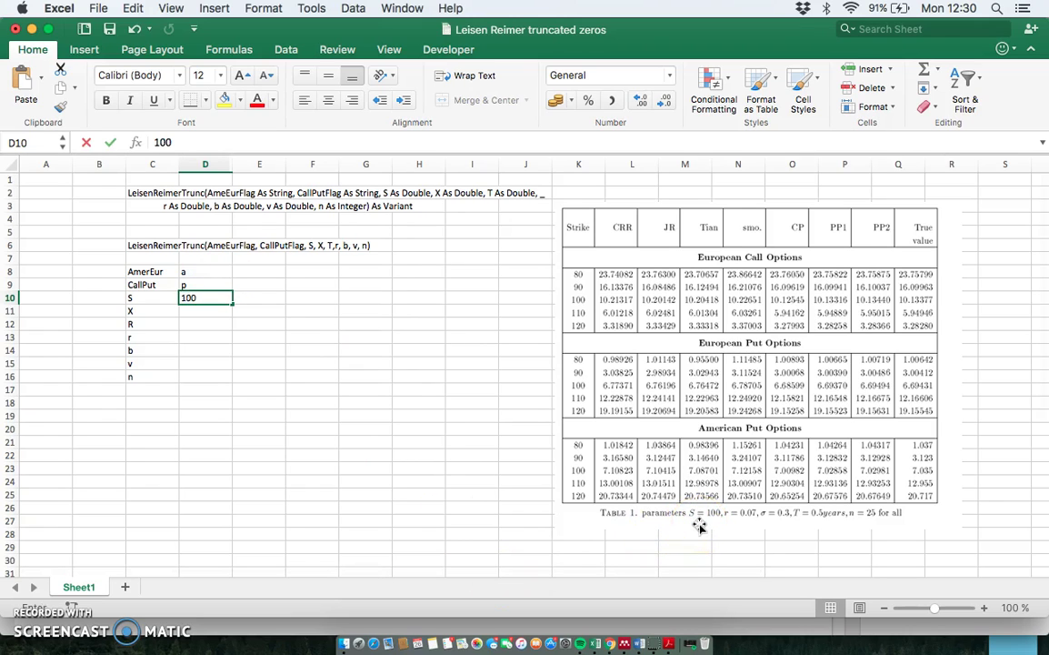
pyautogui.write('00')
pyautogui.press('Return')
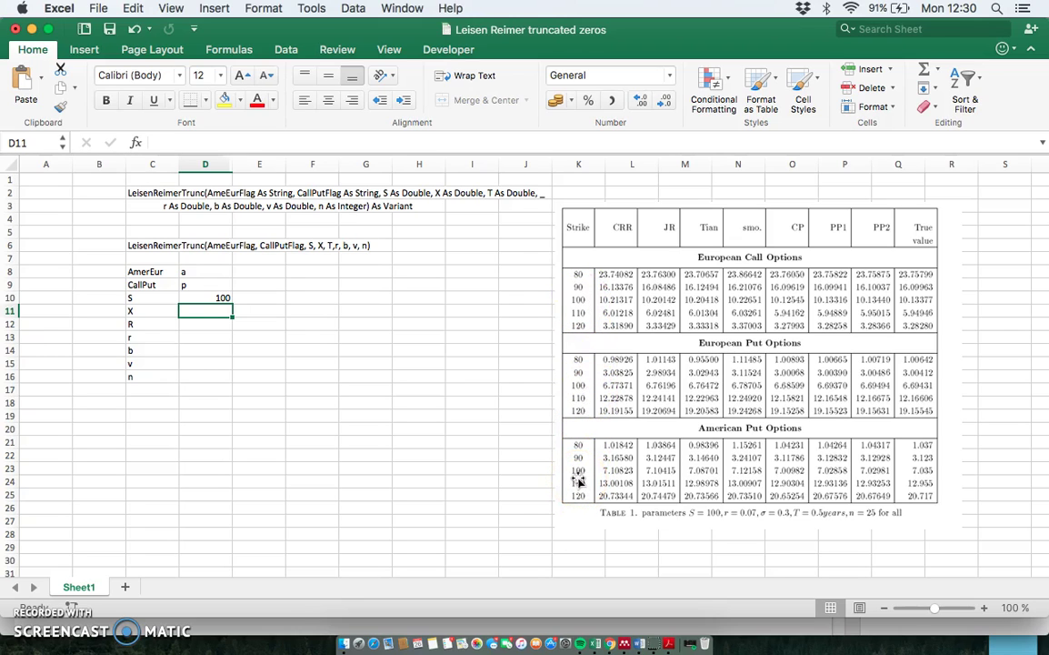
pyautogui.press('Return')
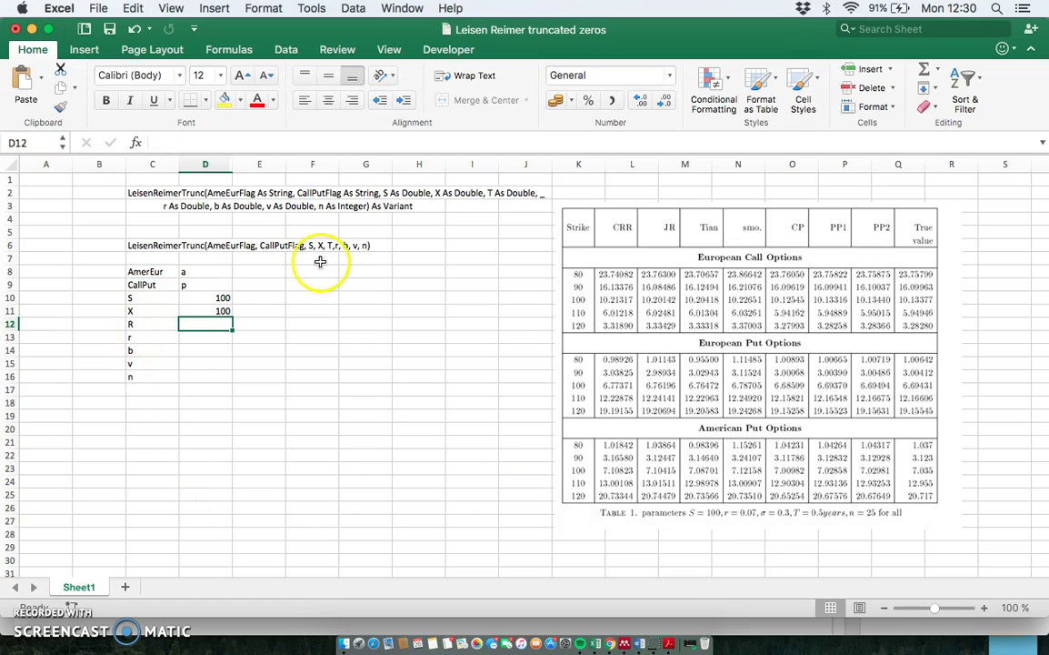
# Correct the label in C12 to T, and enter 0.5 for T in D12 and 0.07 for r in D13.
pyautogui.click(145, 324)
pyautogui.press('Return')
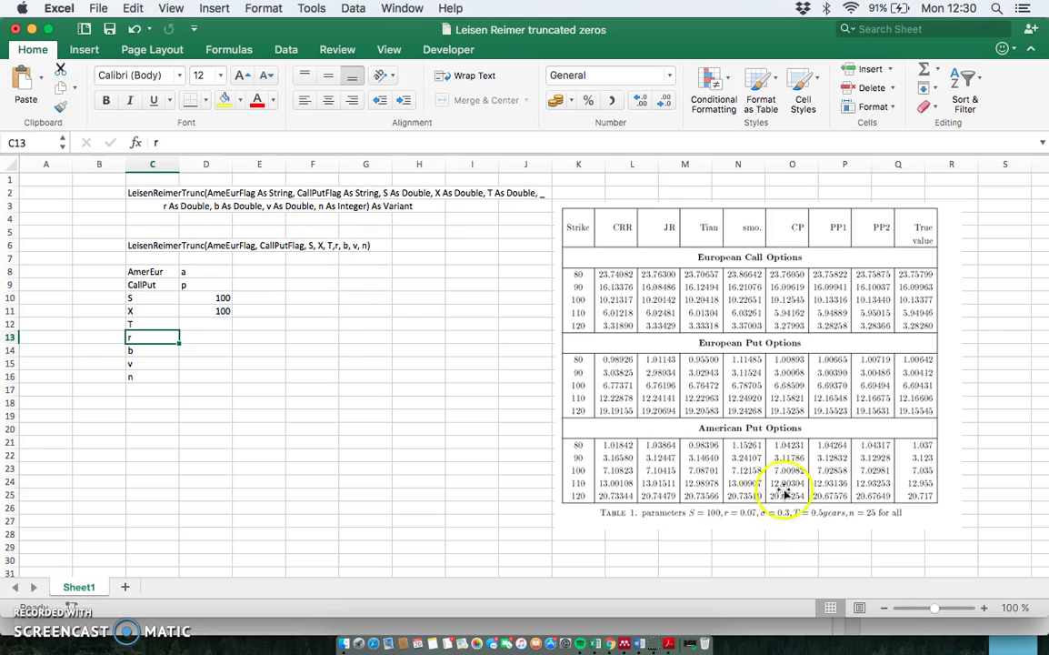
pyautogui.click(209, 325)
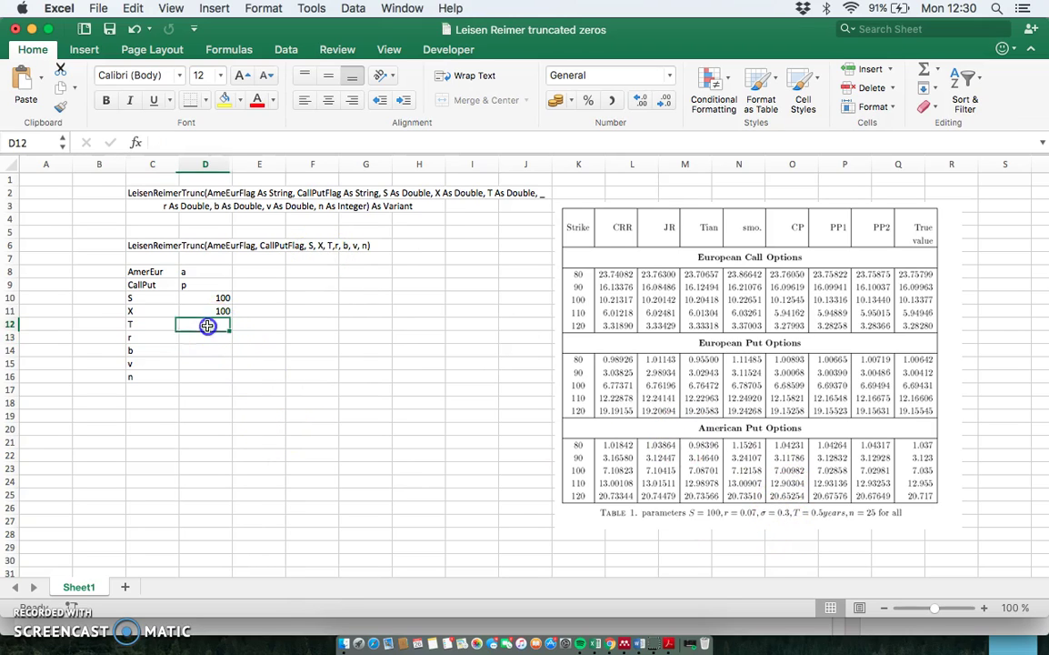
pyautogui.write('0.5')
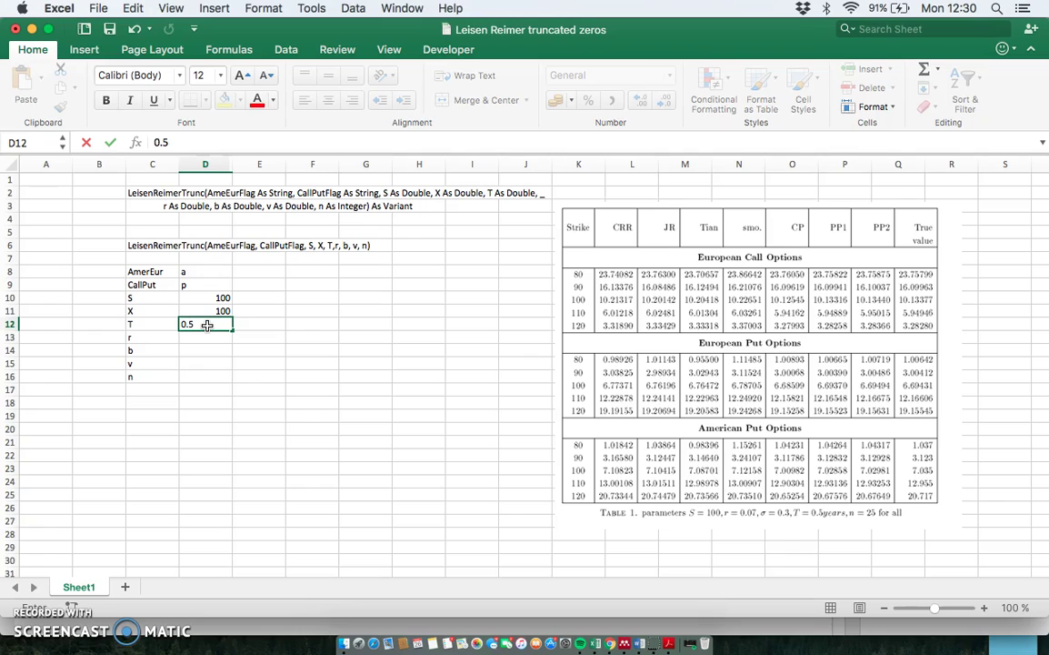
pyautogui.press('Return')
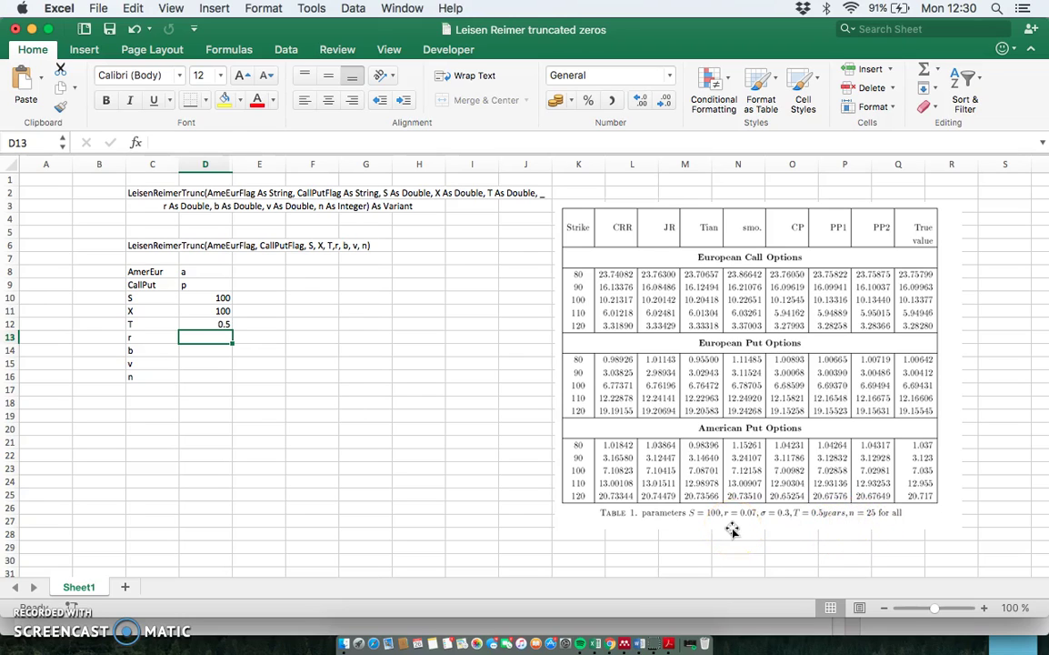
pyautogui.write('0.07')
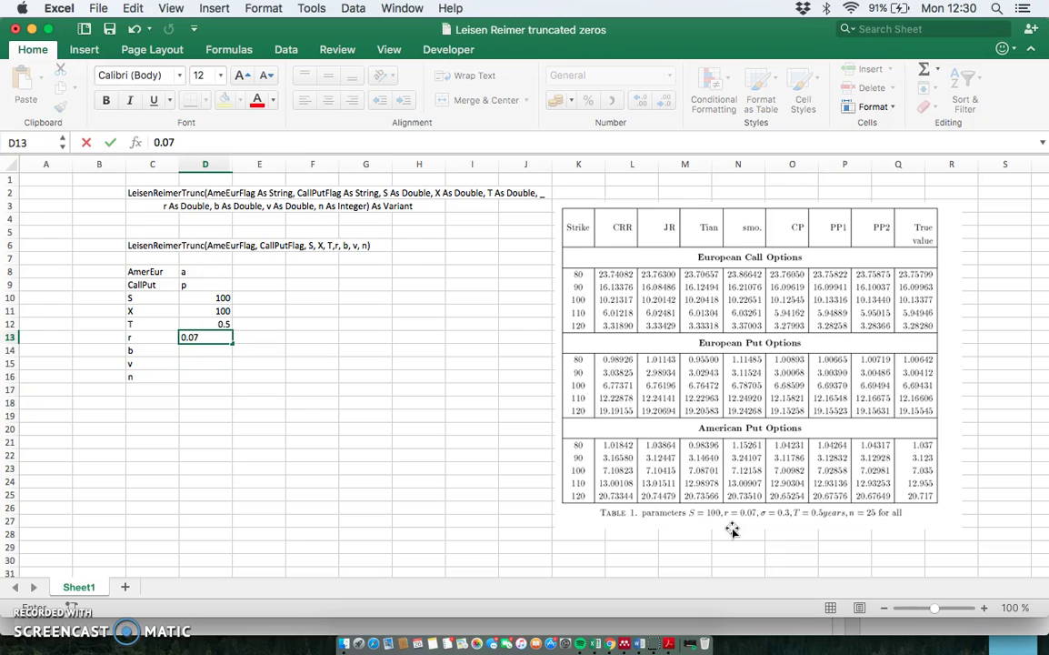
pyautogui.press('Return')
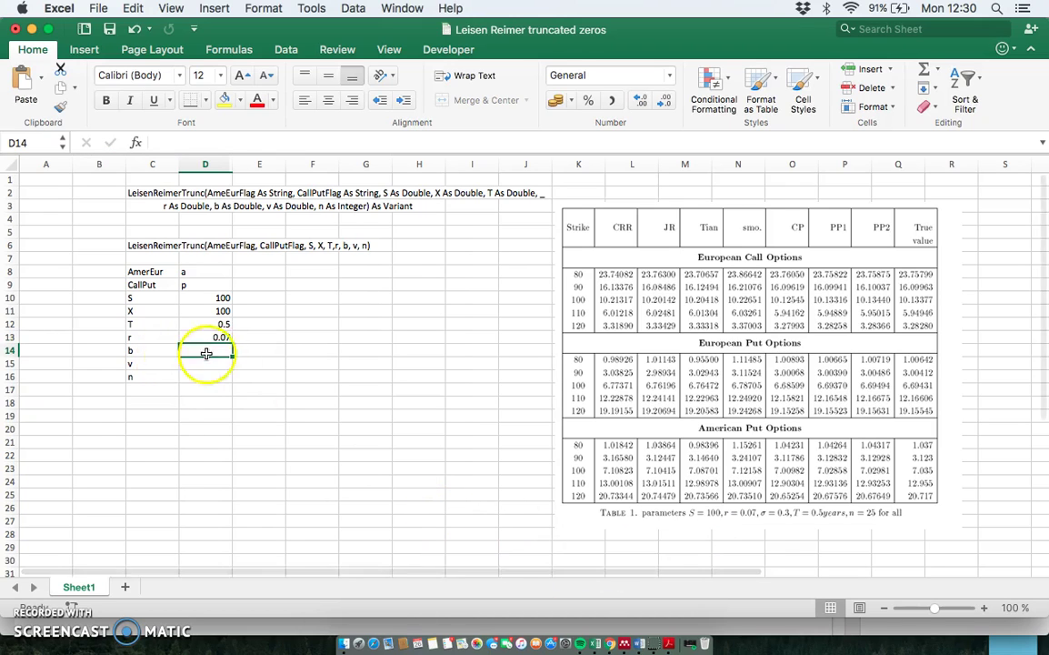
# Note "r - q" in B14 beside the b label and enter 0.07 for b in D14.
pyautogui.click(78, 351)
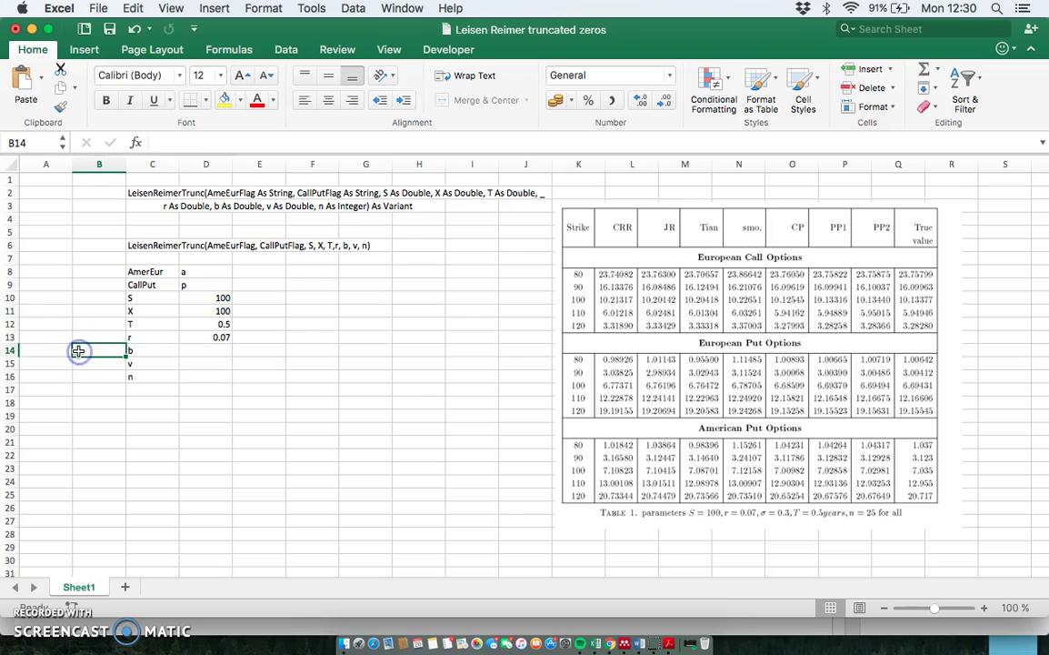
pyautogui.write('r - q')
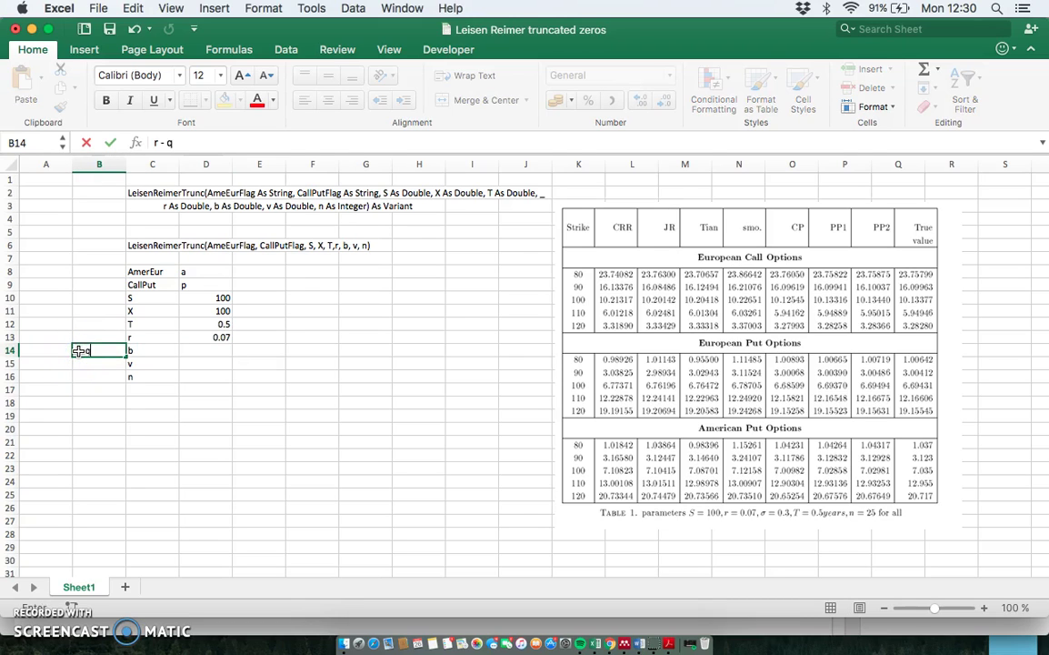
pyautogui.press('Return')
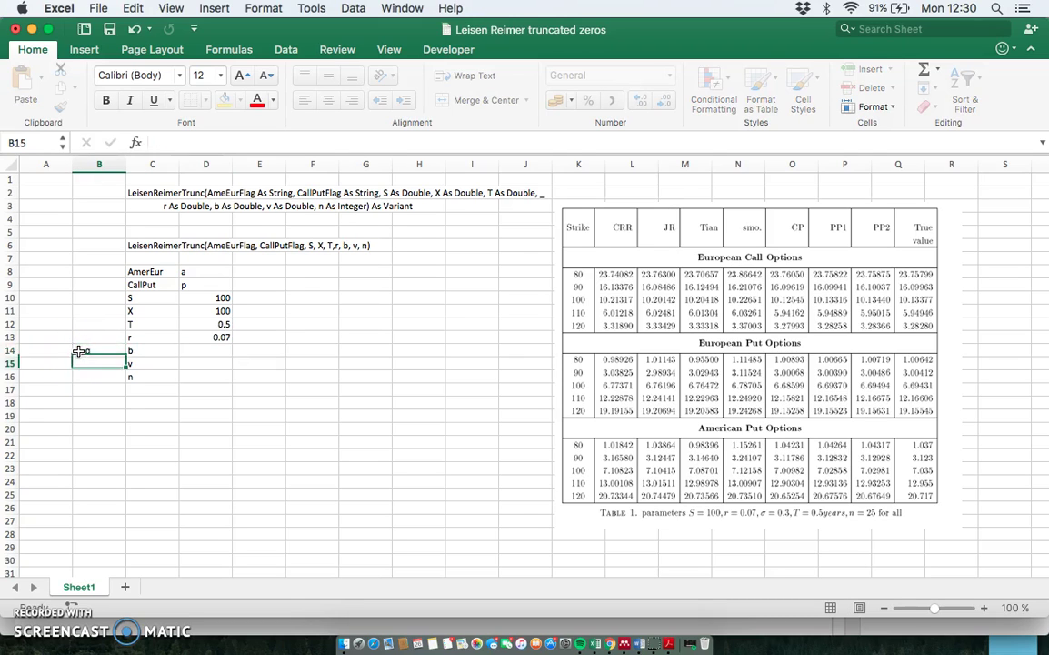
pyautogui.click(82, 368)
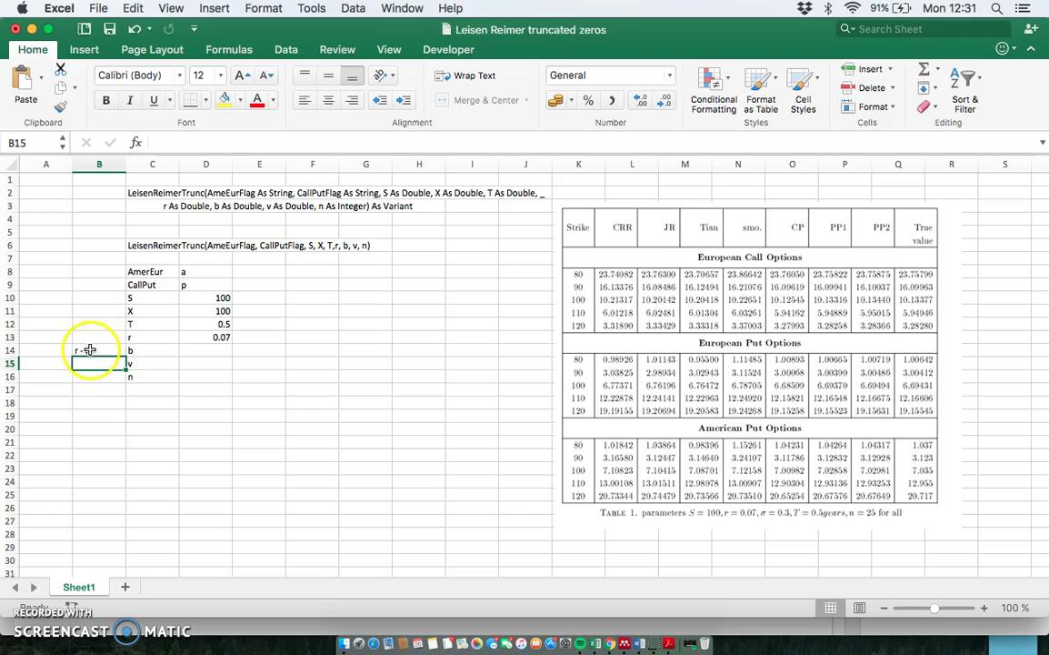
pyautogui.click(207, 349)
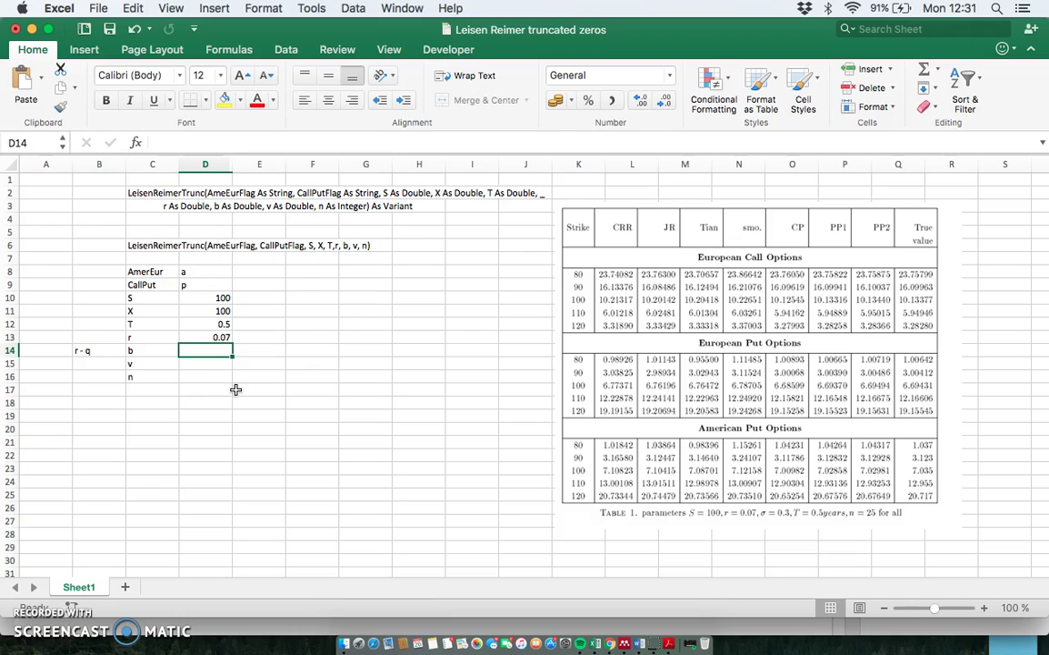
pyautogui.write('0.')
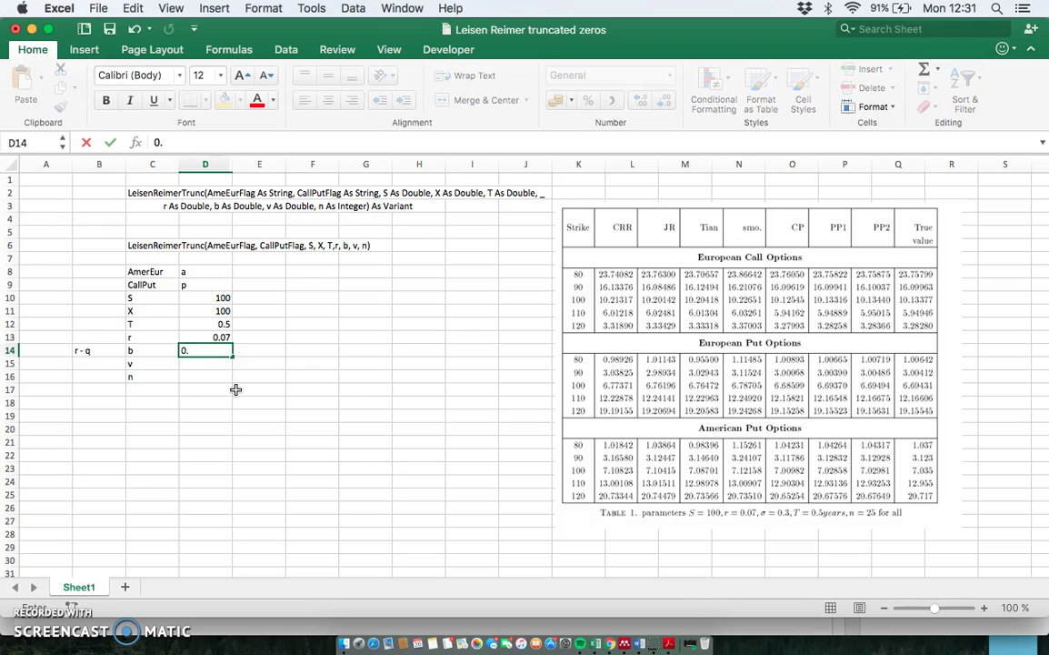
pyautogui.write('07')
pyautogui.press('Return')
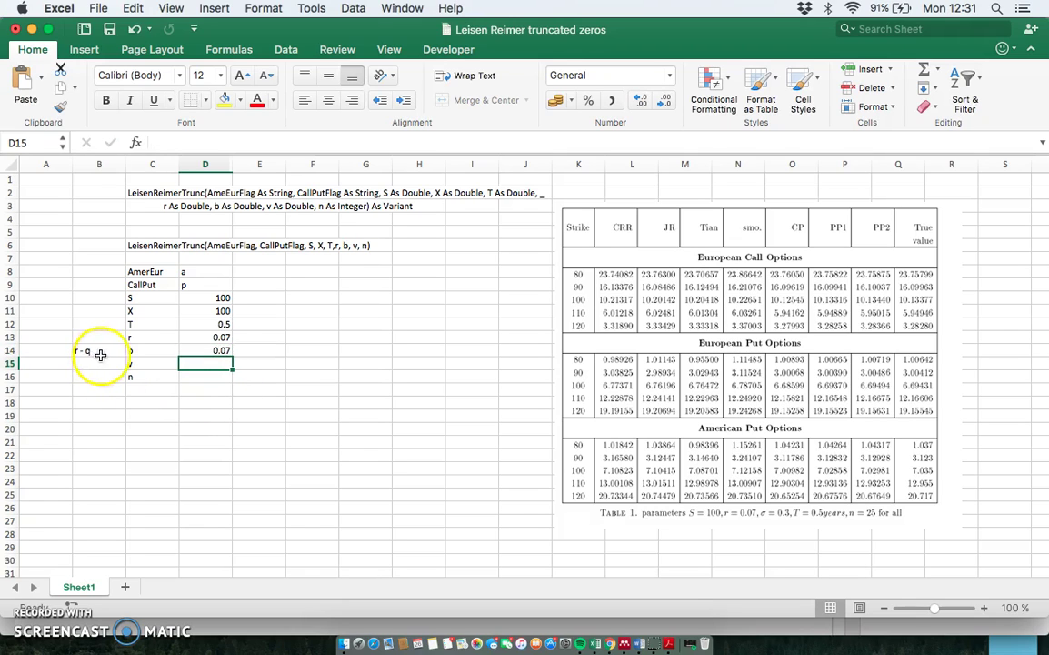
# Enter 0.3 for v in D15 and 25 for n in D16.
pyautogui.click(218, 364)
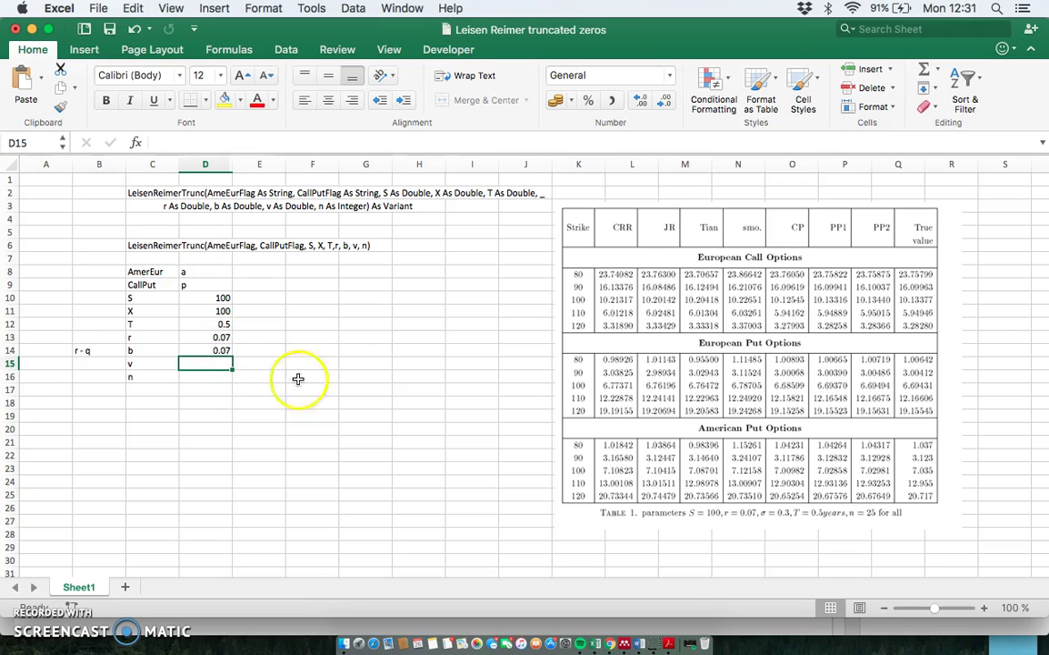
pyautogui.write('0')
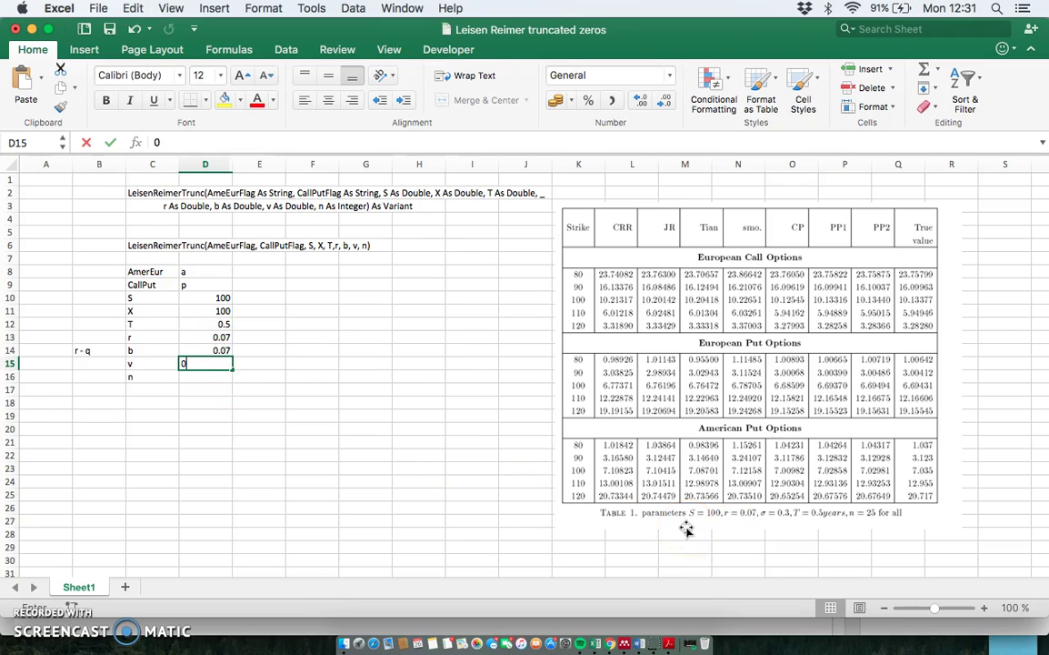
pyautogui.write('.3')
pyautogui.press('Return')
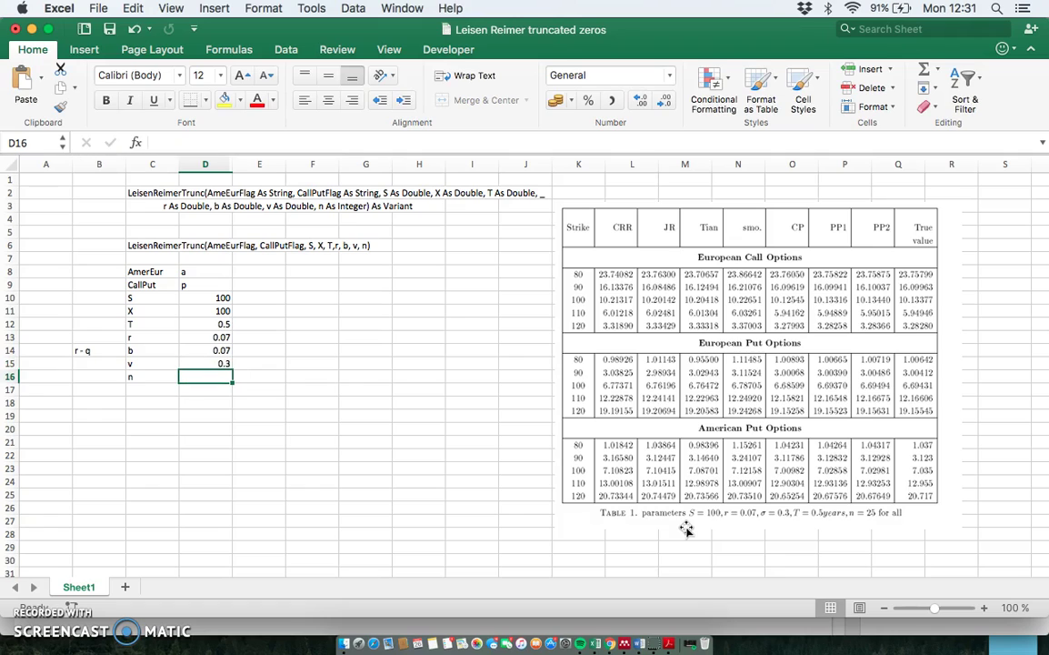
pyautogui.write('25')
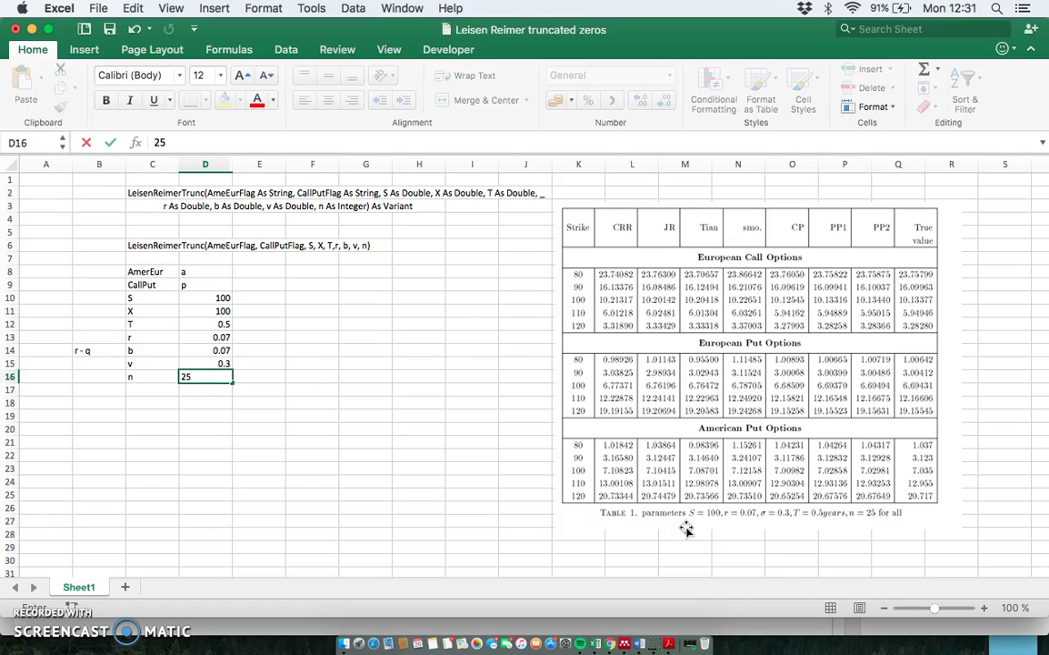
pyautogui.press('Return')
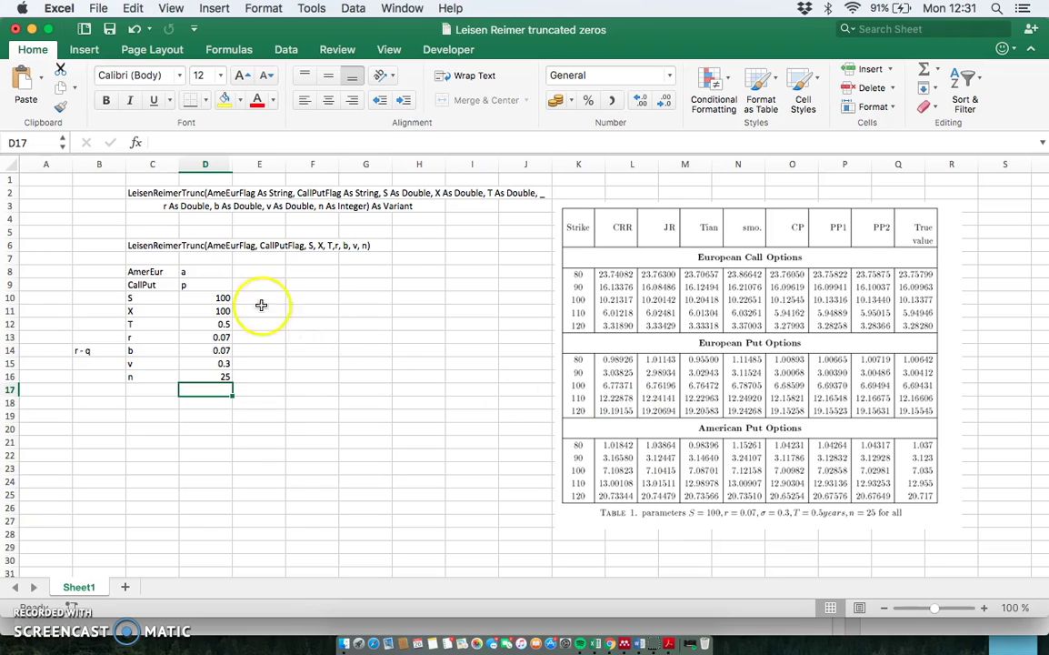
# Copy the LeisenReimerTrunc call from C6 to D18 and put an equals sign in front to make it a formula.
pyautogui.click(148, 247)
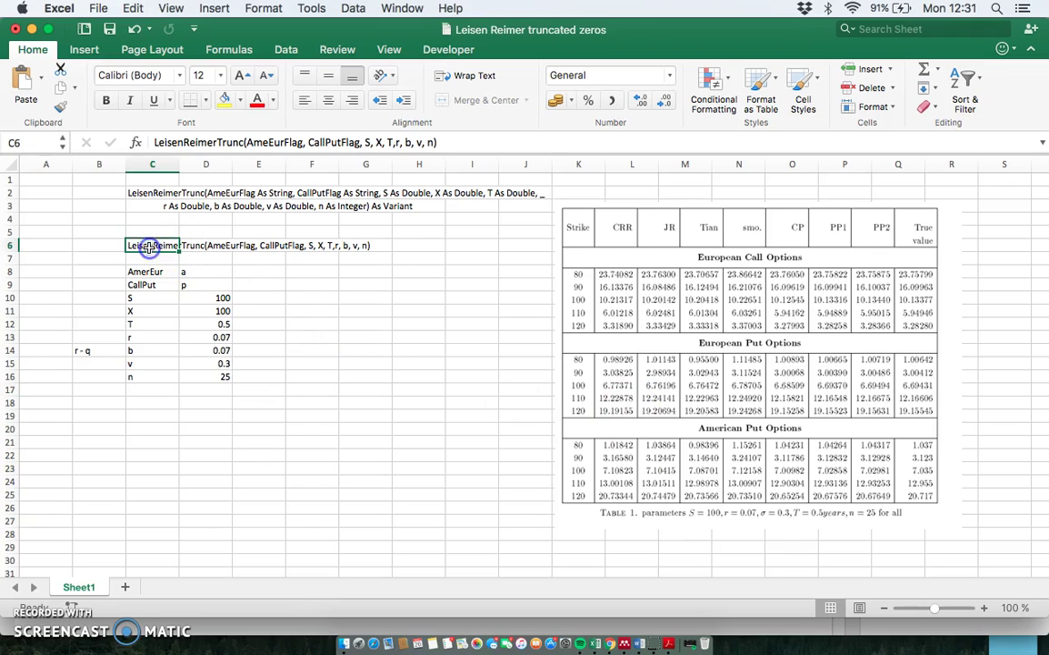
pyautogui.click(61, 88)
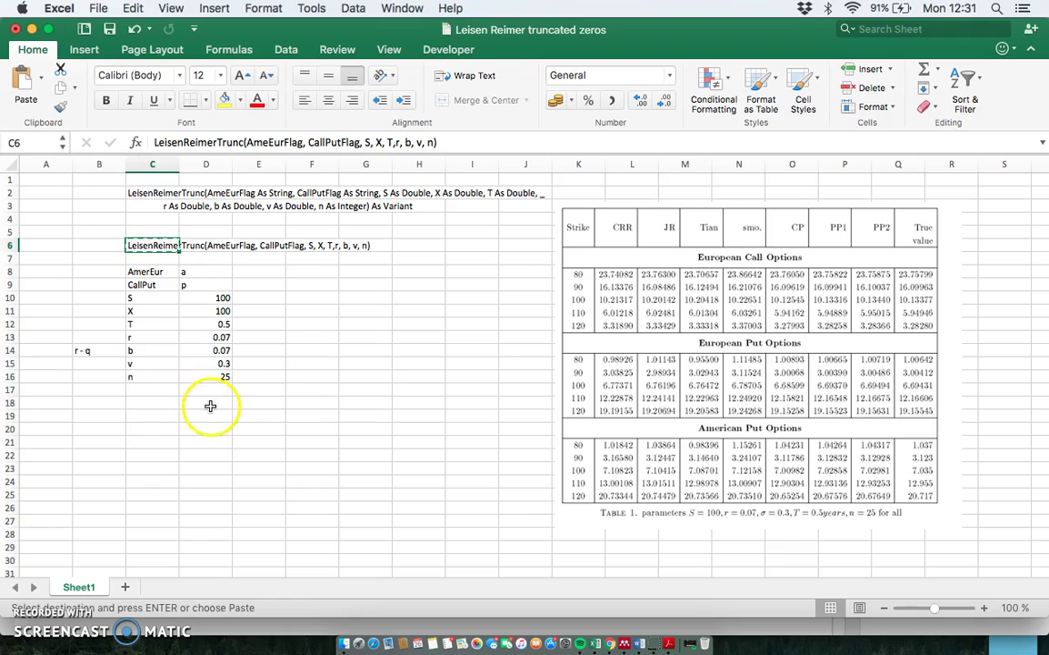
pyautogui.click(210, 406)
pyautogui.click(25, 87)
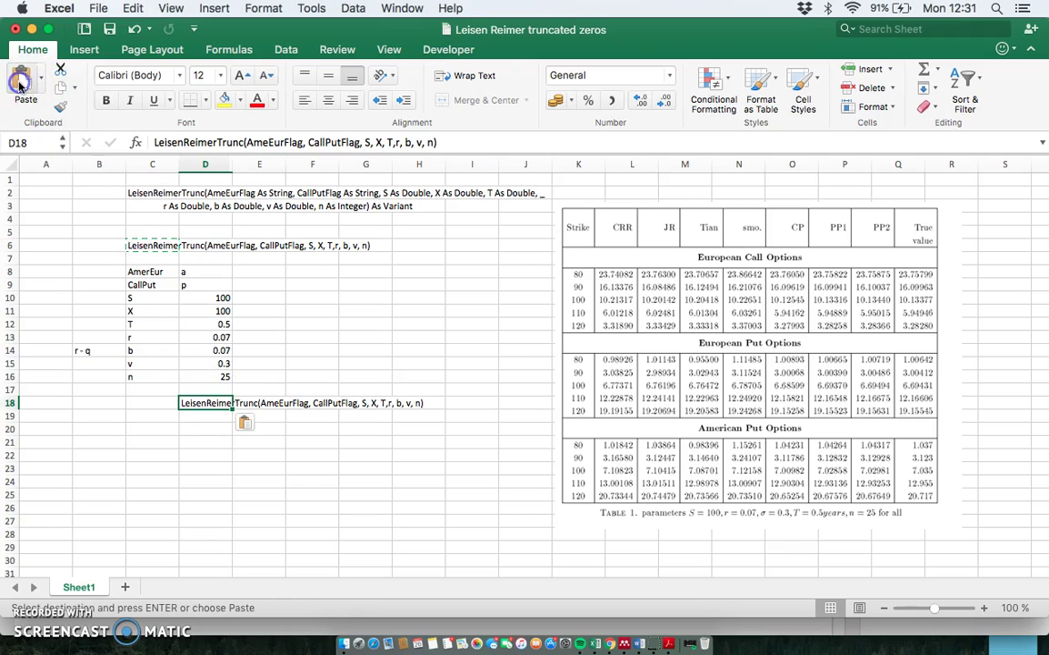
pyautogui.click(156, 145)
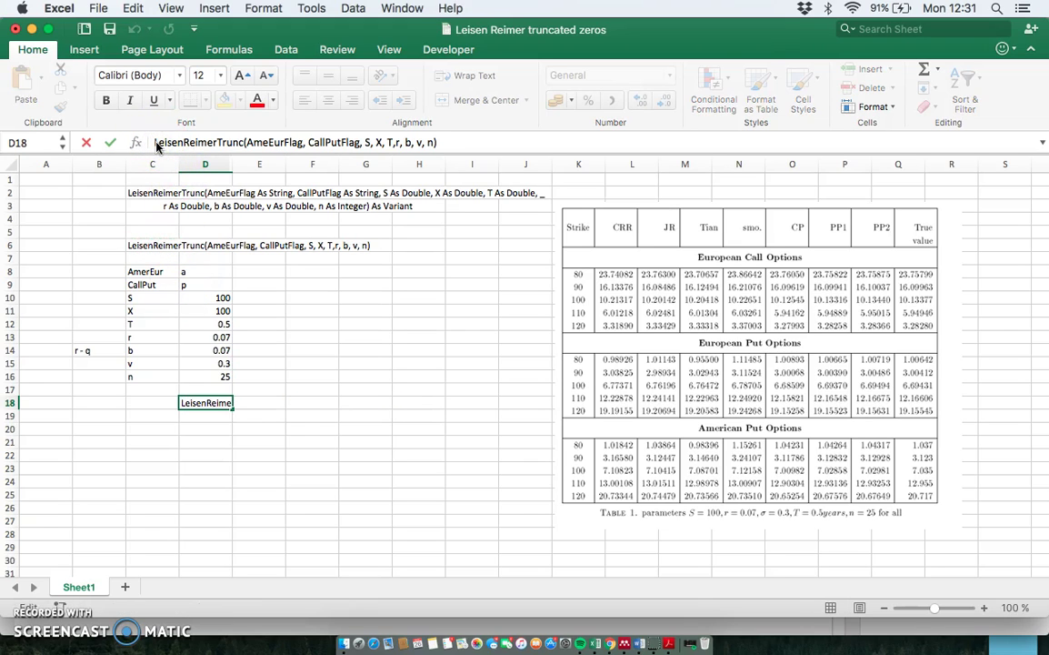
pyautogui.write('=')
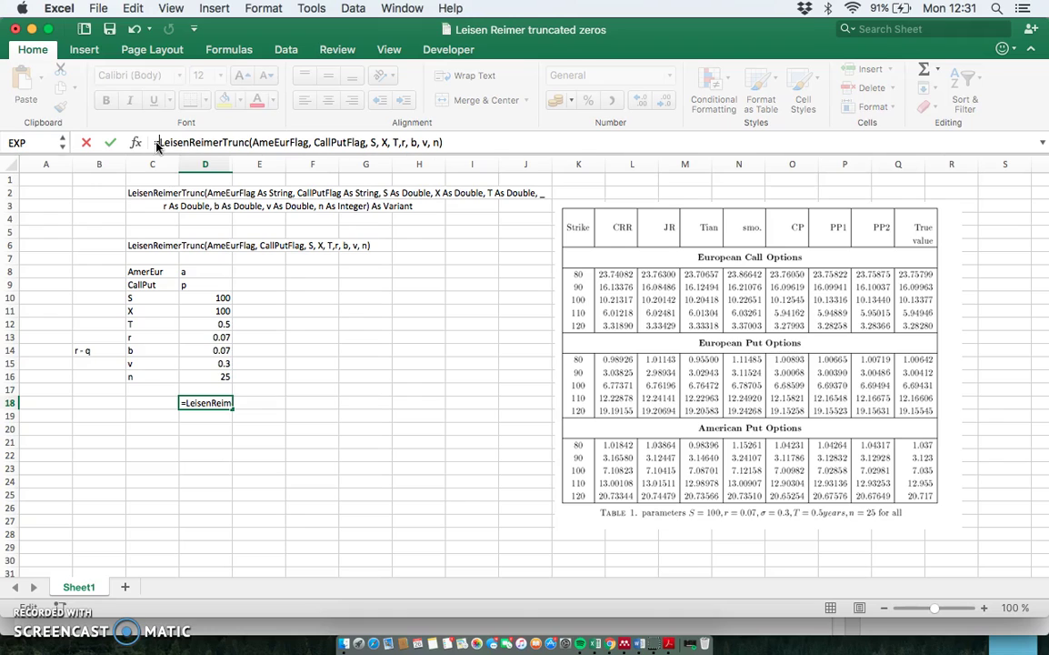
# In the D18 formula, replace the AmeEurFlag argument with D8 and the CallPutFlag argument with D9.
pyautogui.click(309, 145)
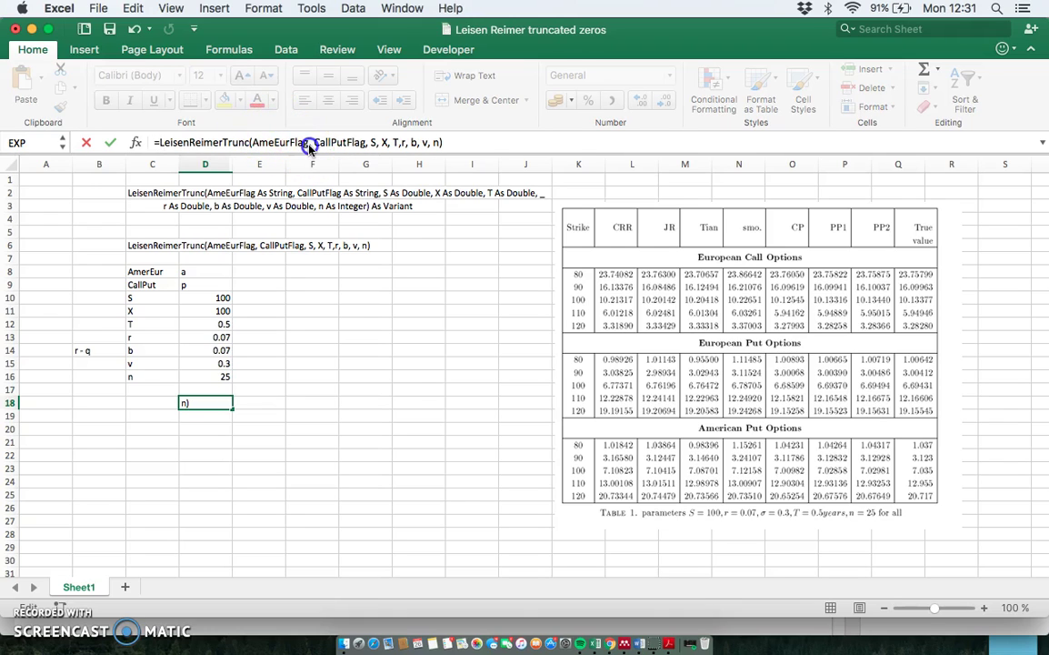
pyautogui.moveTo(258, 143); pyautogui.dragTo(252, 143)
pyautogui.click(208, 271)
pyautogui.click(322, 145)
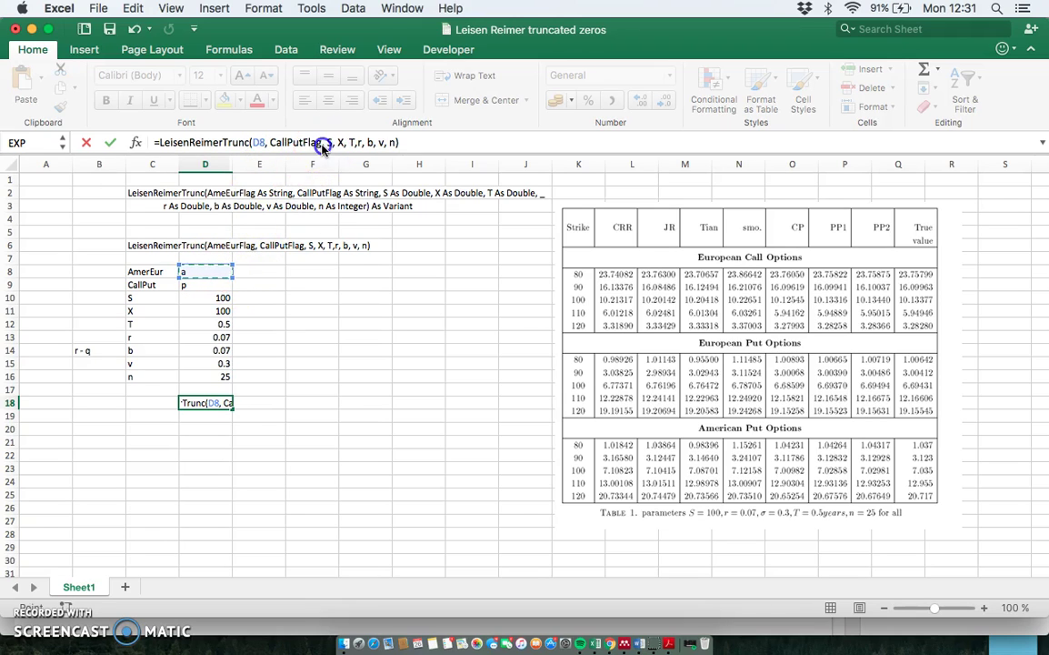
pyautogui.moveTo(305, 147); pyautogui.dragTo(263, 145)
pyautogui.click(199, 285)
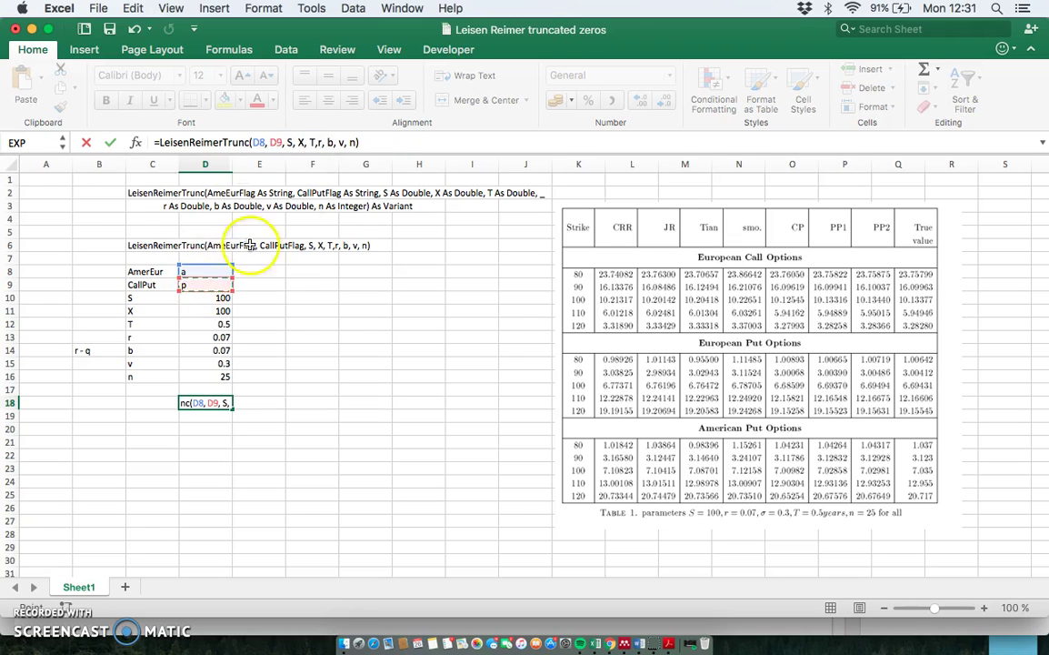
# Replace the S, X and T arguments of the D18 formula with references to D10, D11 and D12.
pyautogui.doubleClick(289, 143)
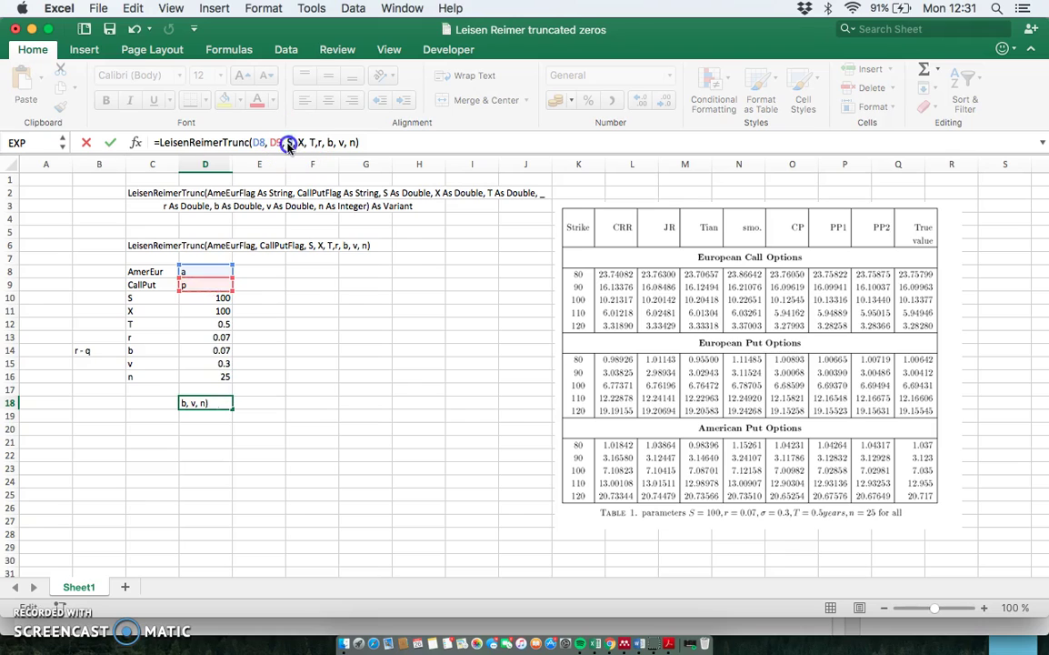
pyautogui.click(208, 297)
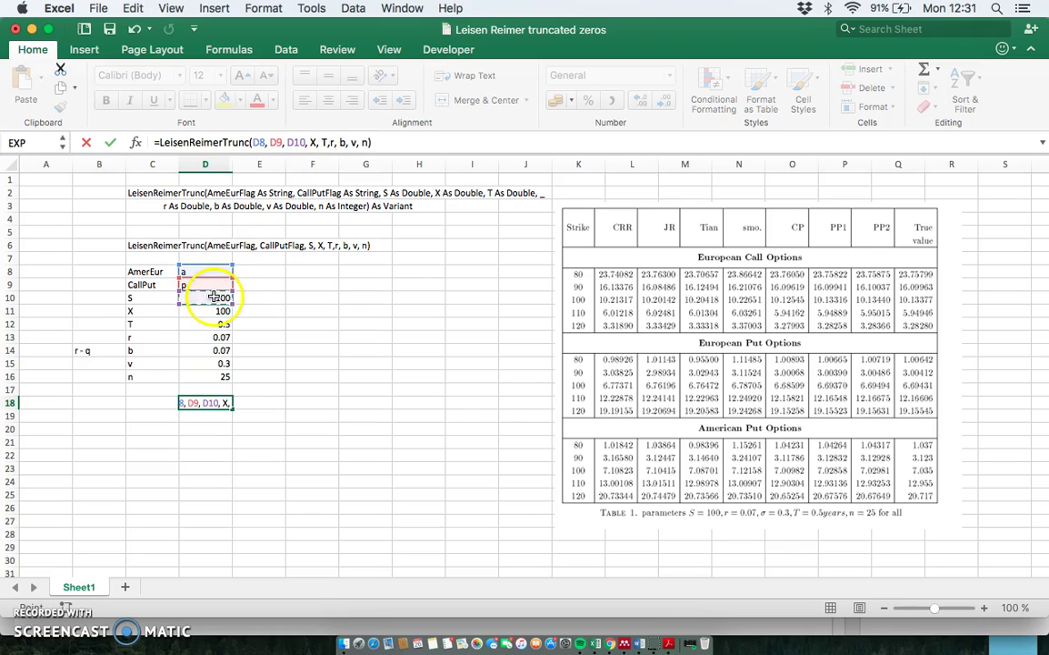
pyautogui.doubleClick(312, 143)
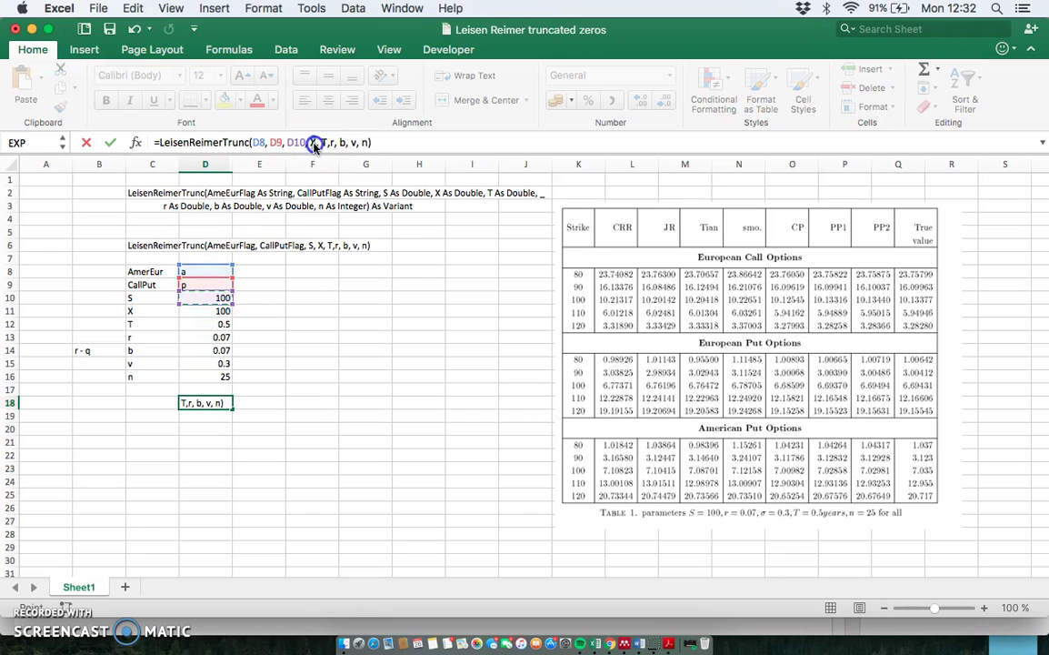
pyautogui.click(217, 310)
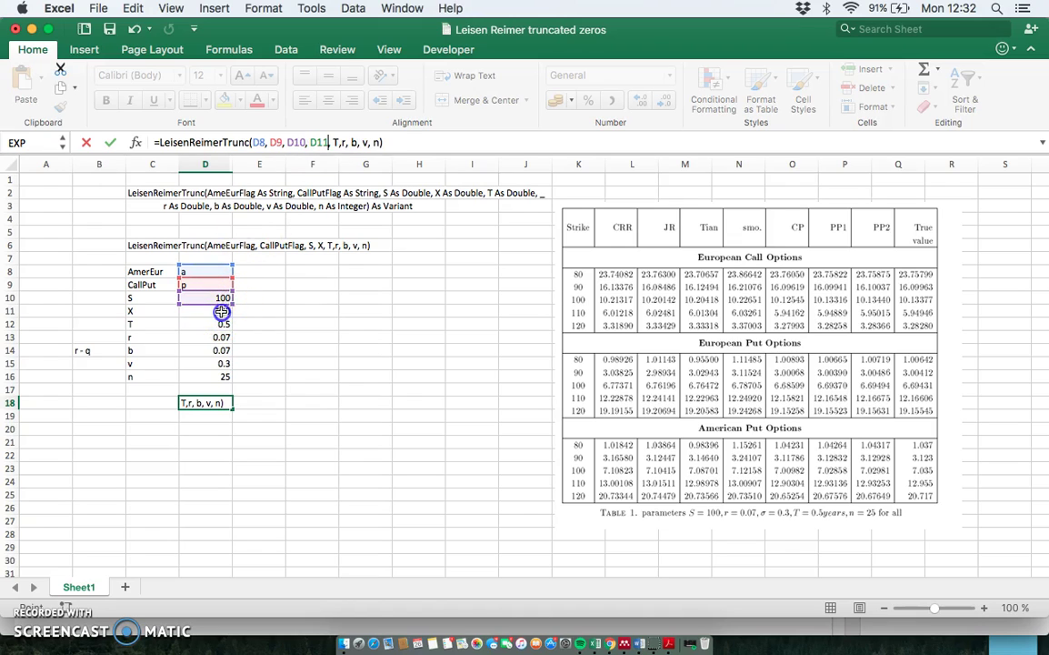
pyautogui.doubleClick(337, 143)
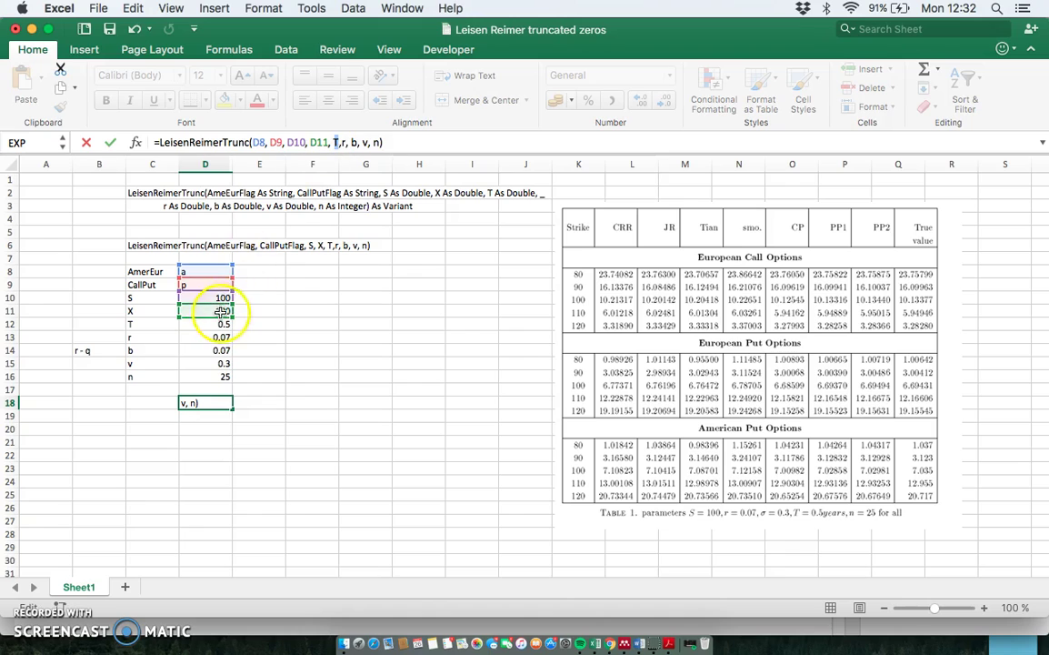
pyautogui.click(218, 323)
# Replace the remaining r, b, v and n arguments of the D18 formula with D13, D14, D15 and D16.
pyautogui.doubleClick(353, 143)
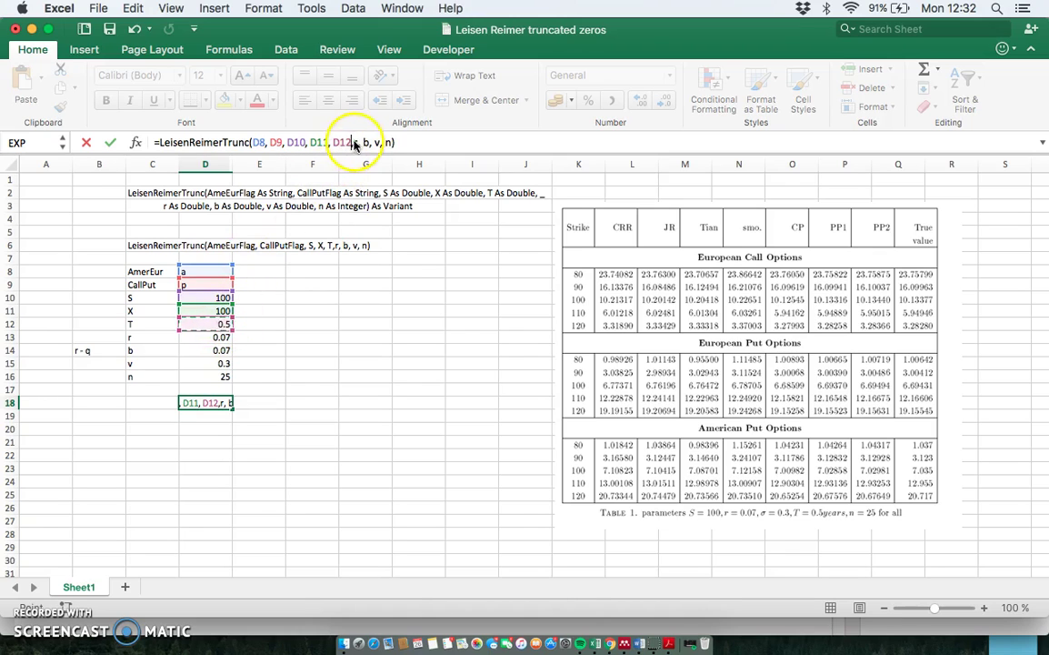
pyautogui.click(359, 145)
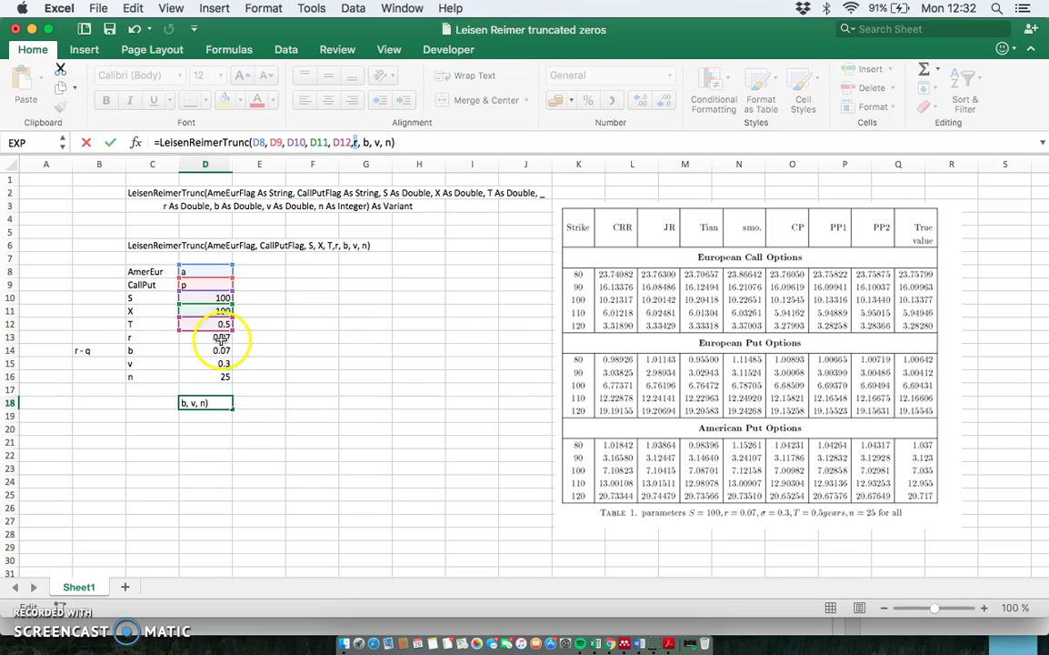
pyautogui.click(218, 337)
pyautogui.doubleClick(382, 142)
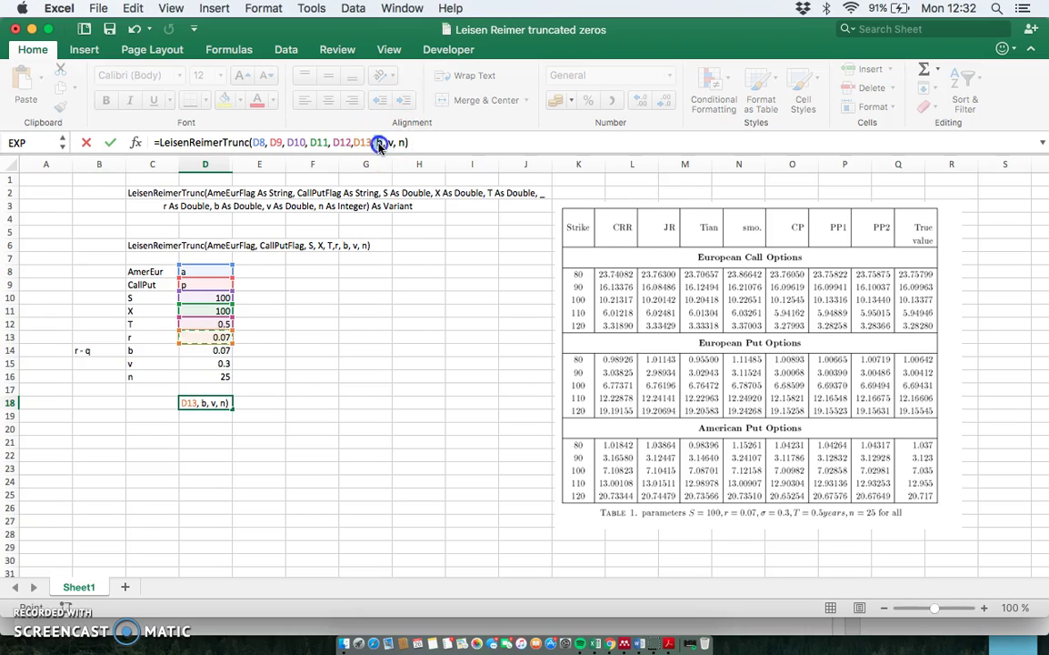
pyautogui.click(223, 349)
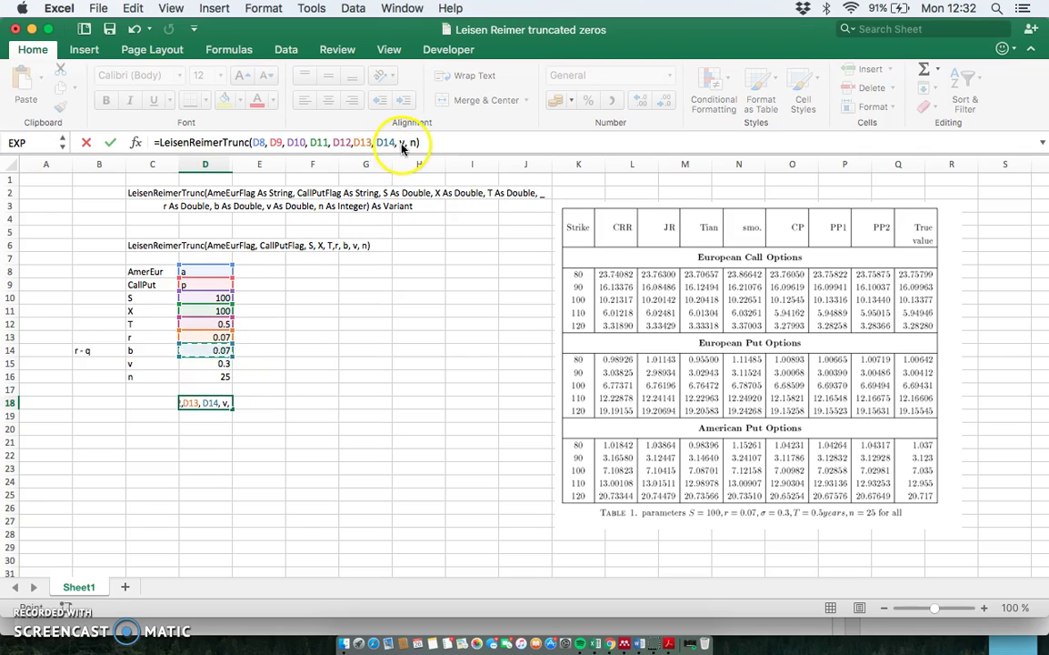
pyautogui.doubleClick(404, 143)
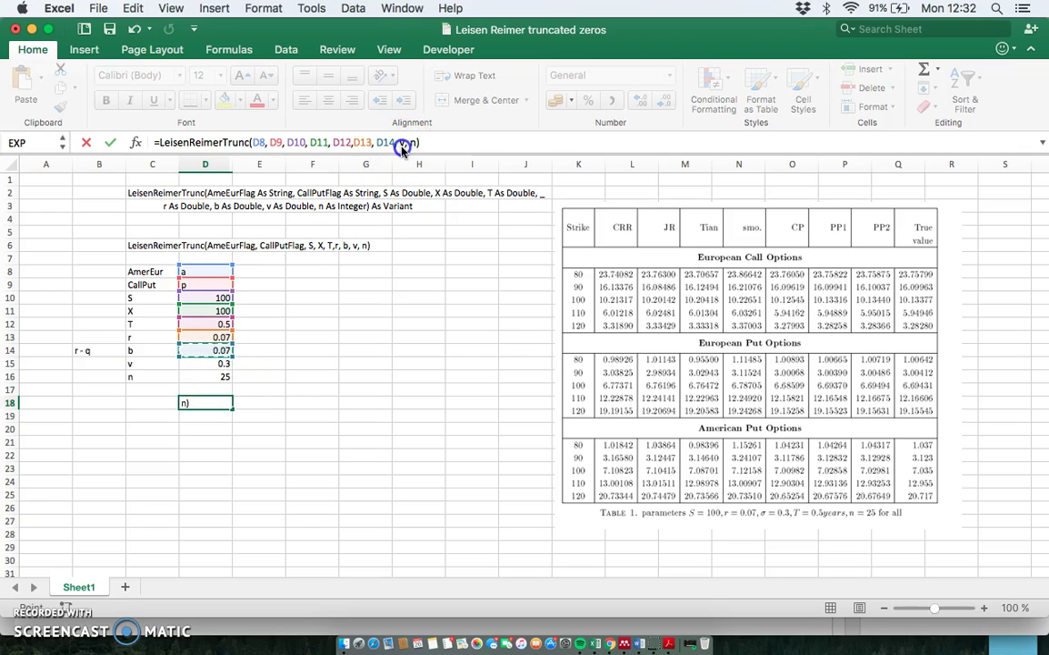
pyautogui.click(219, 362)
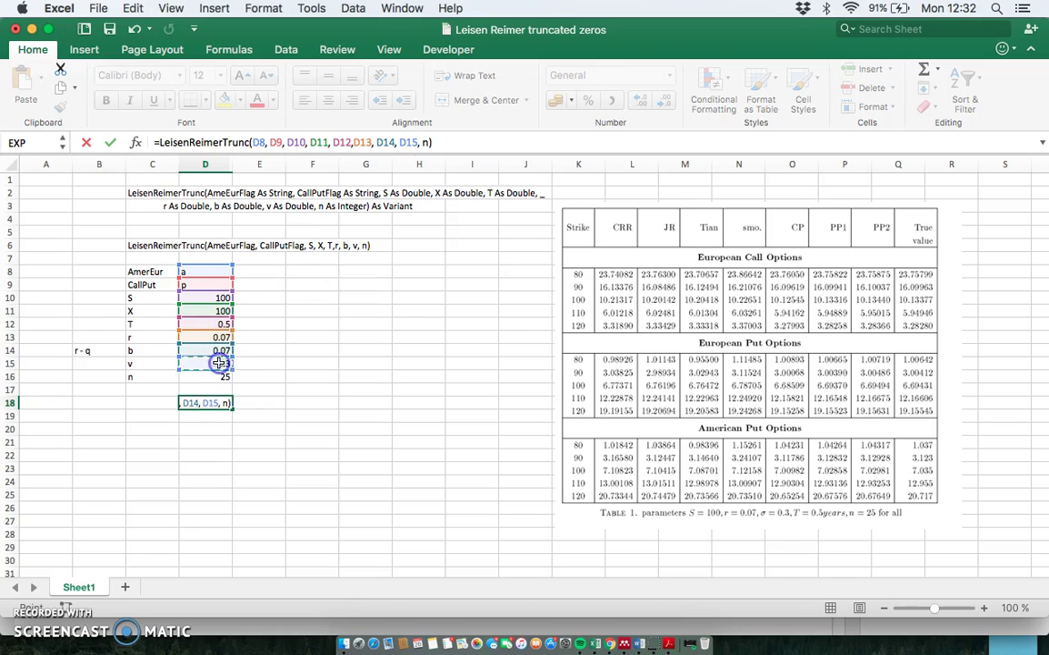
pyautogui.doubleClick(425, 143)
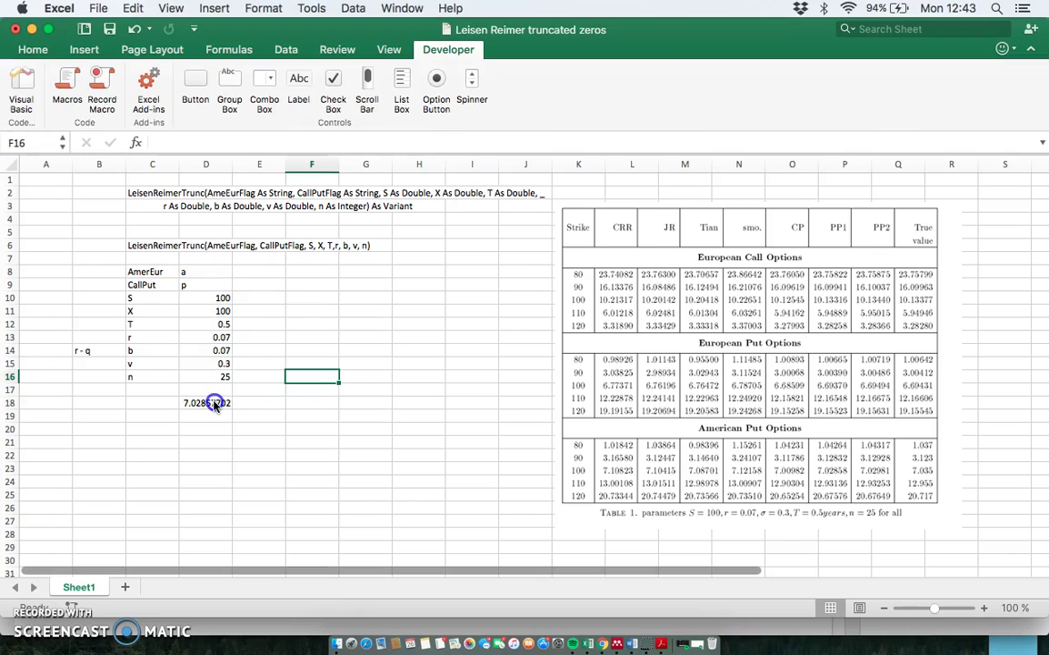
# Check the LeisenReimerTrunc formula and price in D18 against Table 1's American put value for strike 100 in column PP1.
pyautogui.click(213, 403)
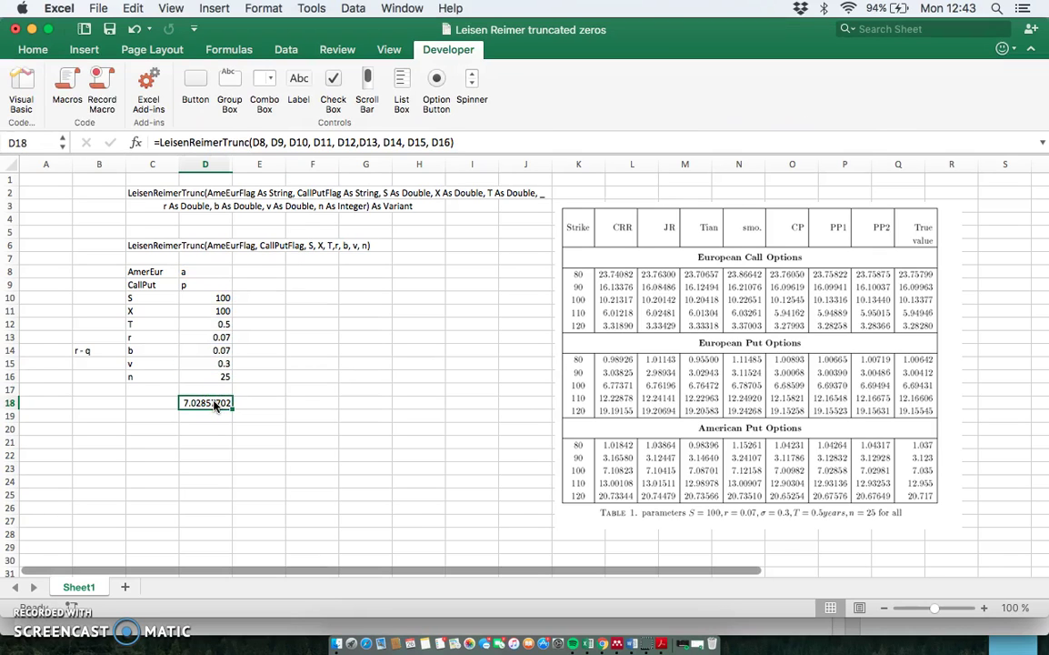
pyautogui.click(203, 408)
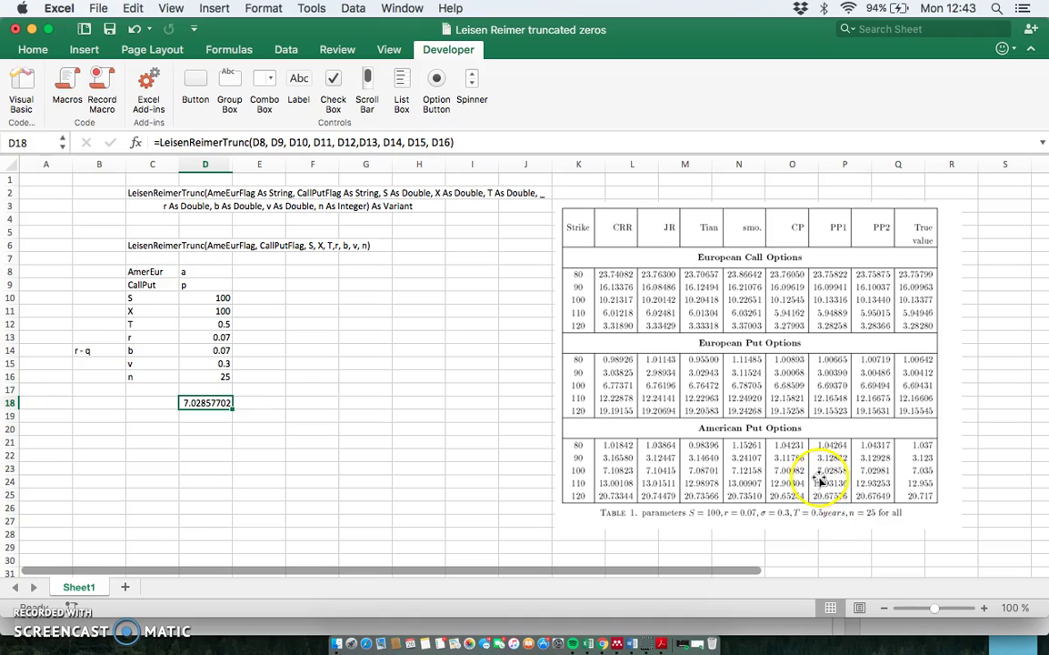
pyautogui.click(711, 520)
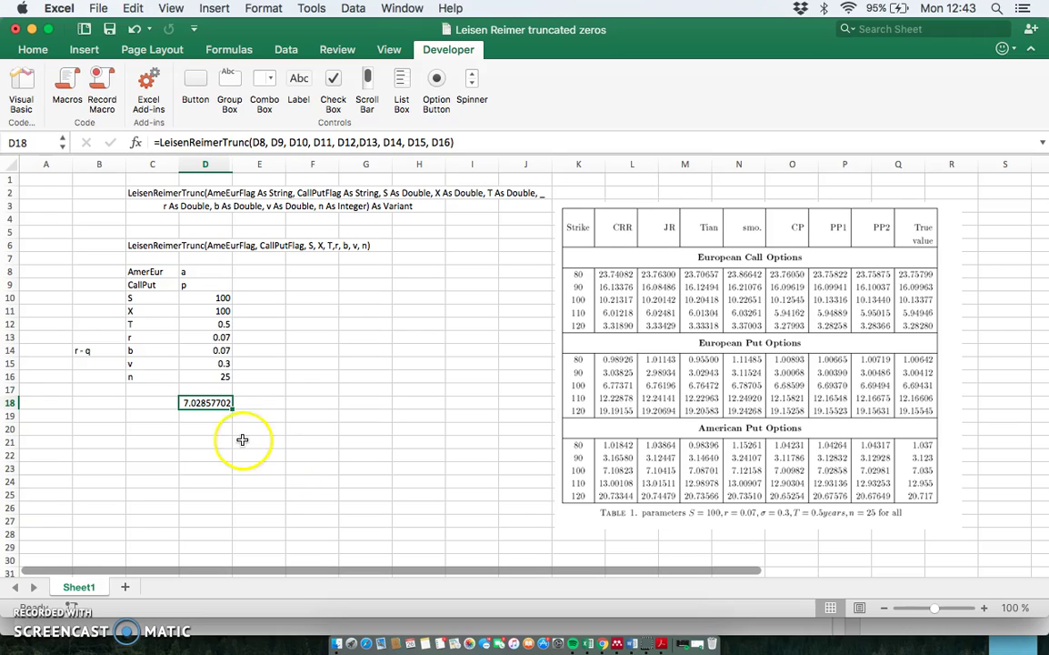
pyautogui.click(984, 607)
pyautogui.click(983, 607)
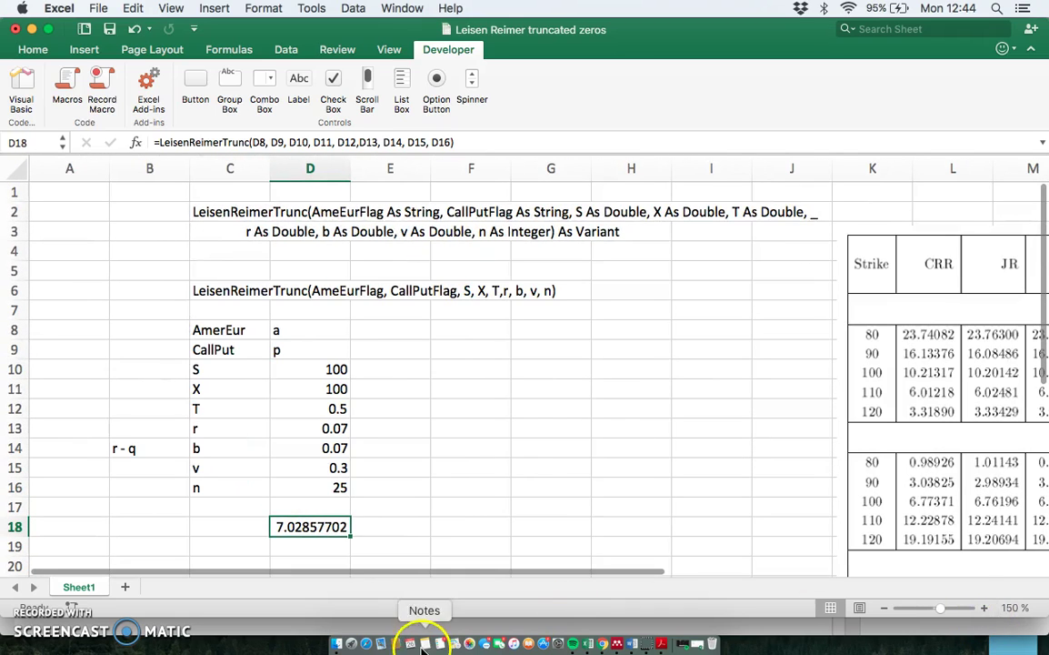
pyautogui.click(294, 532)
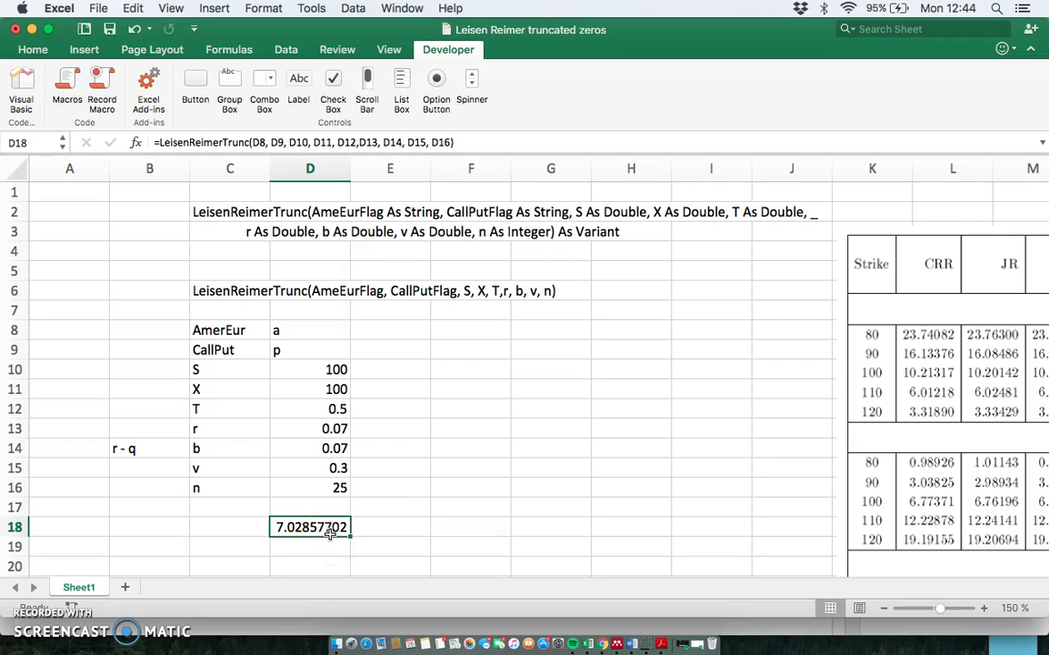
pyautogui.click(653, 643)
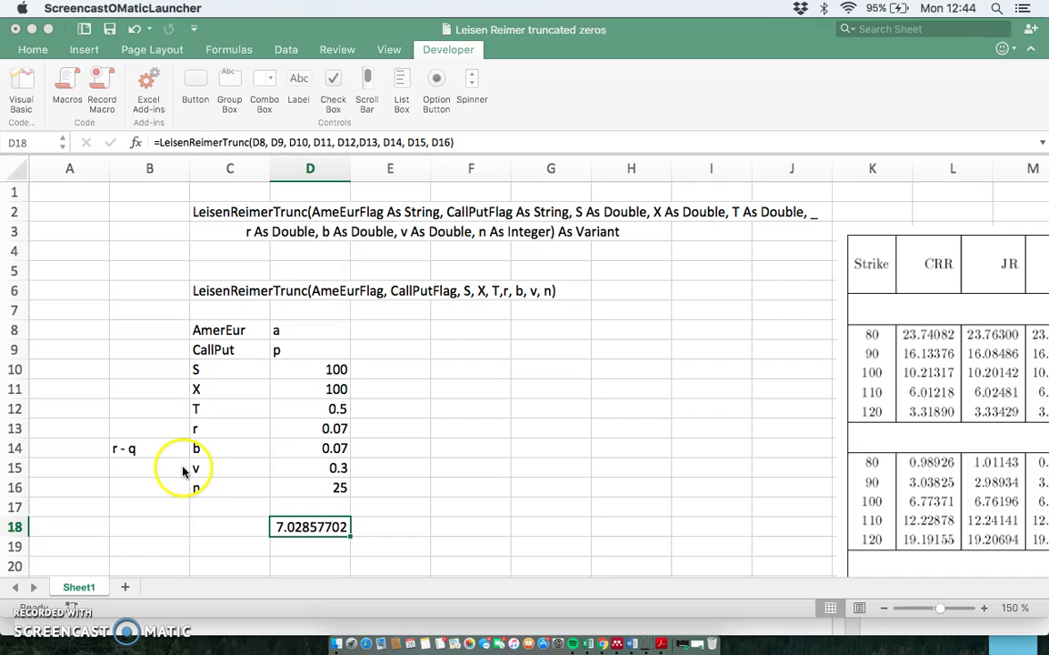
# Switch the option to a European call by setting CallPut in D9 to c and AmerEur in D8 to e.
pyautogui.click(289, 358)
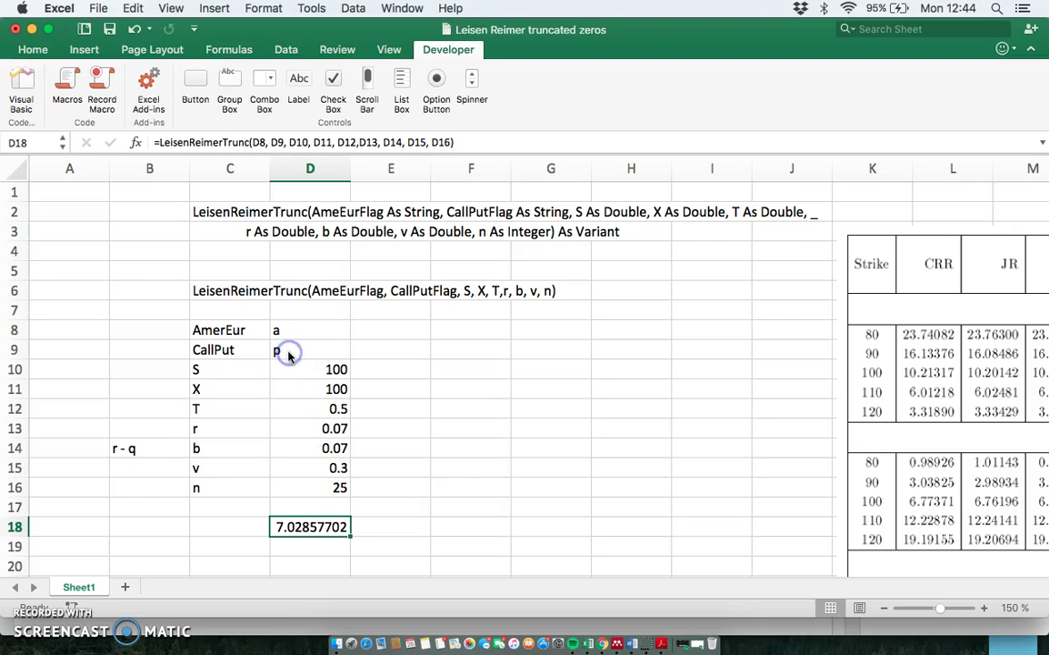
pyautogui.click(289, 356)
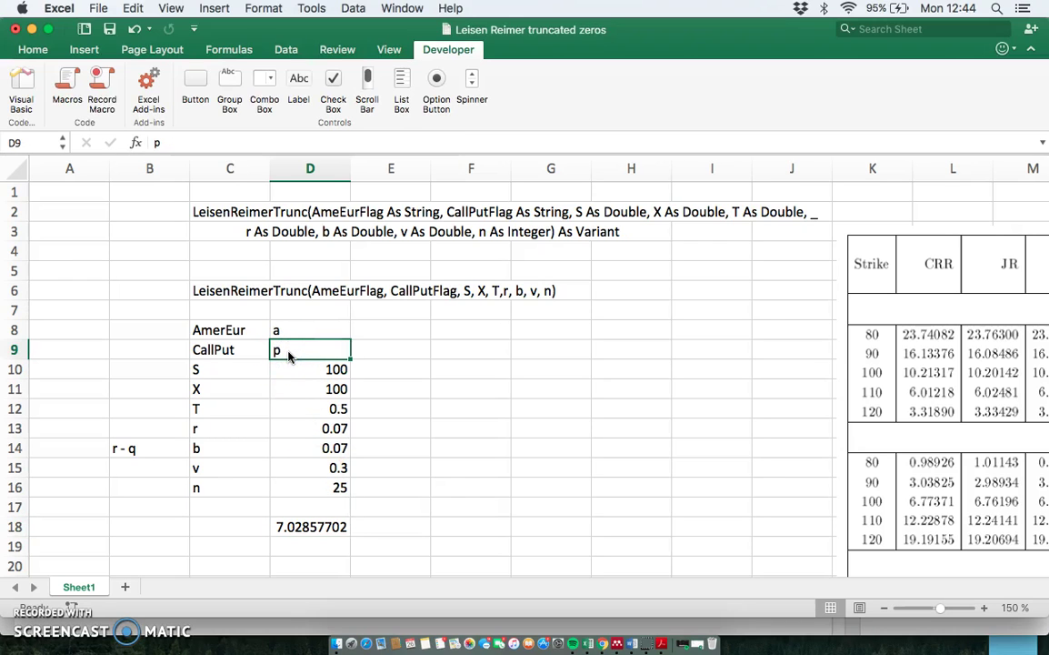
pyautogui.write('c')
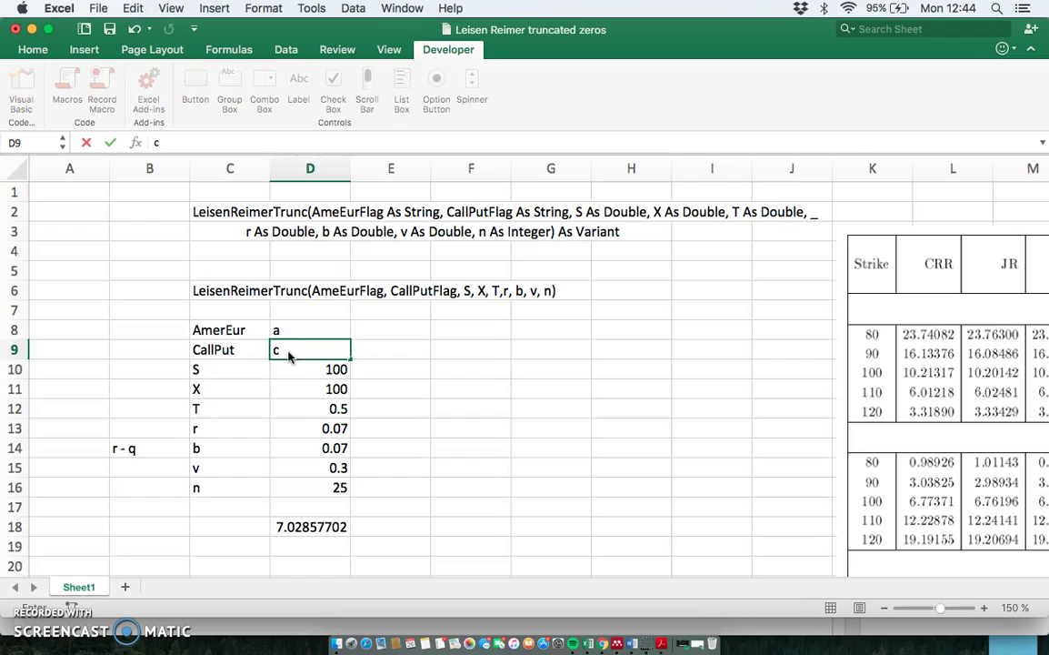
pyautogui.press('Return')
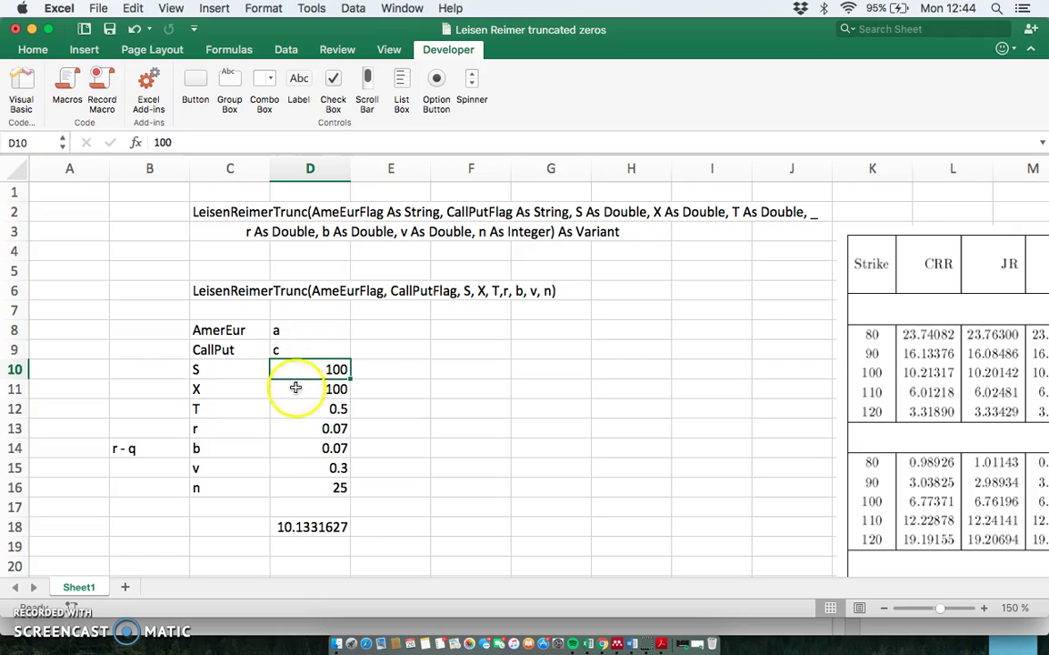
pyautogui.click(283, 330)
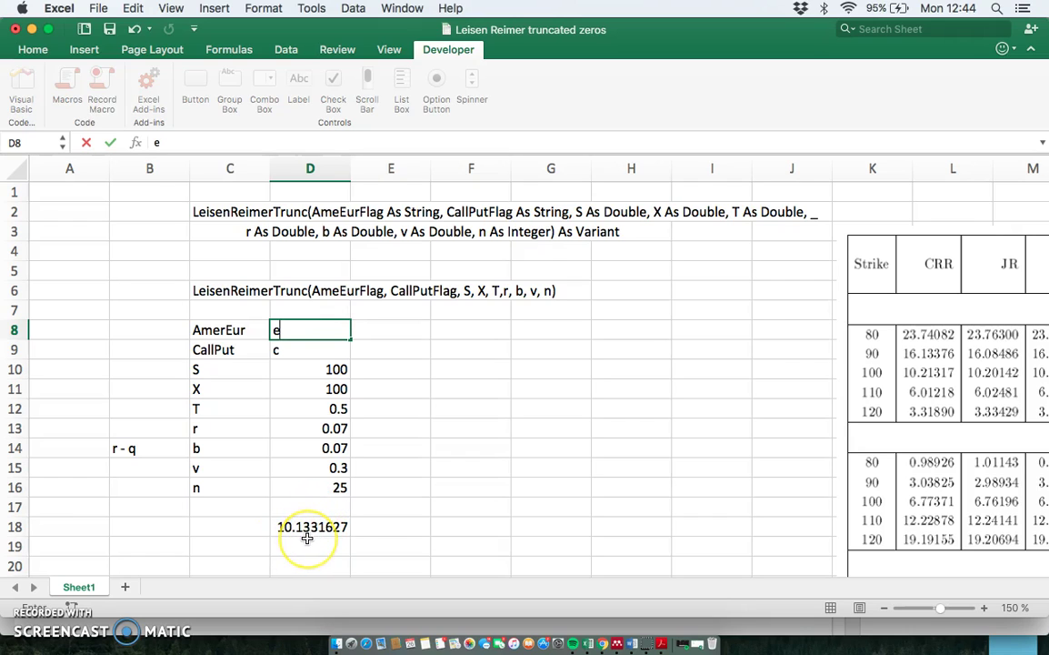
pyautogui.press('Return')
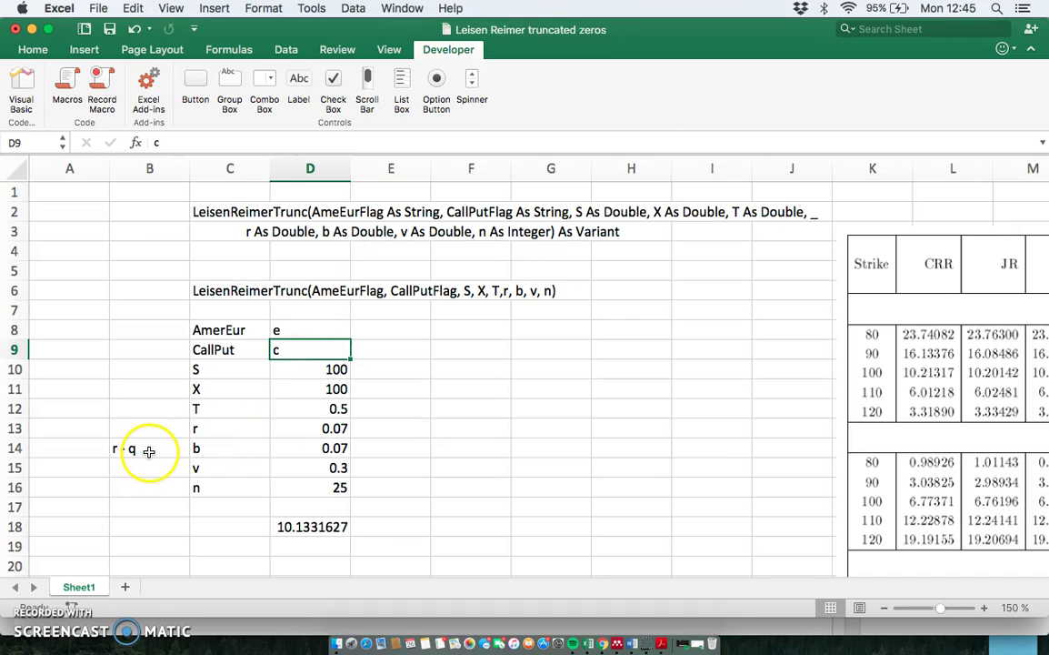
# Compare the price in D18 with Table 1's European call values for strike 100.
pyautogui.hscroll(5, 486, 413)
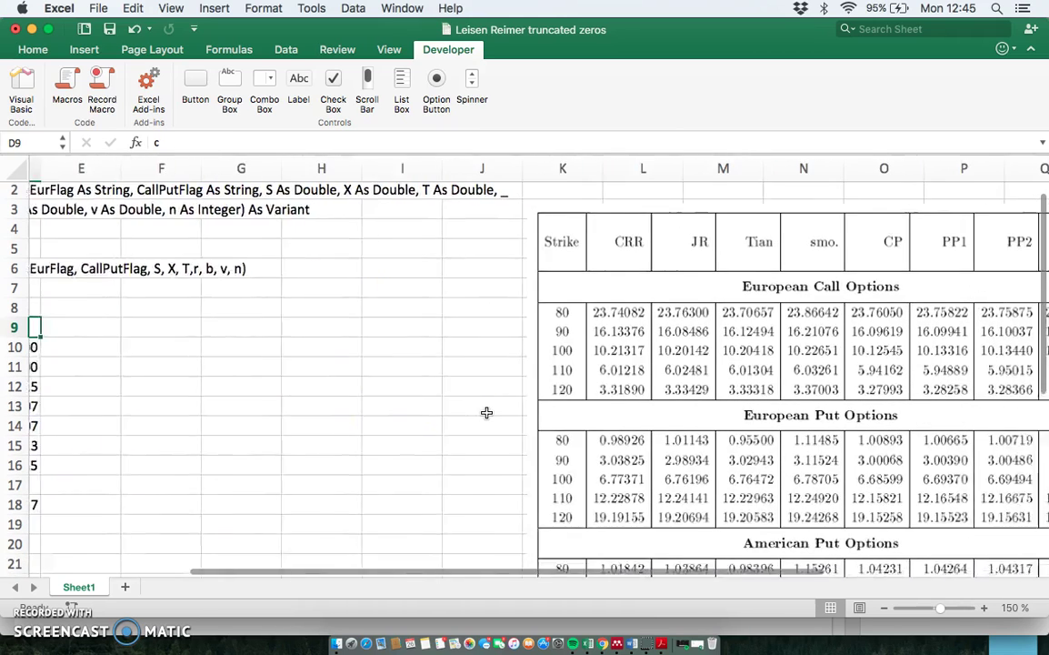
pyautogui.hscroll(-6, 486, 413)
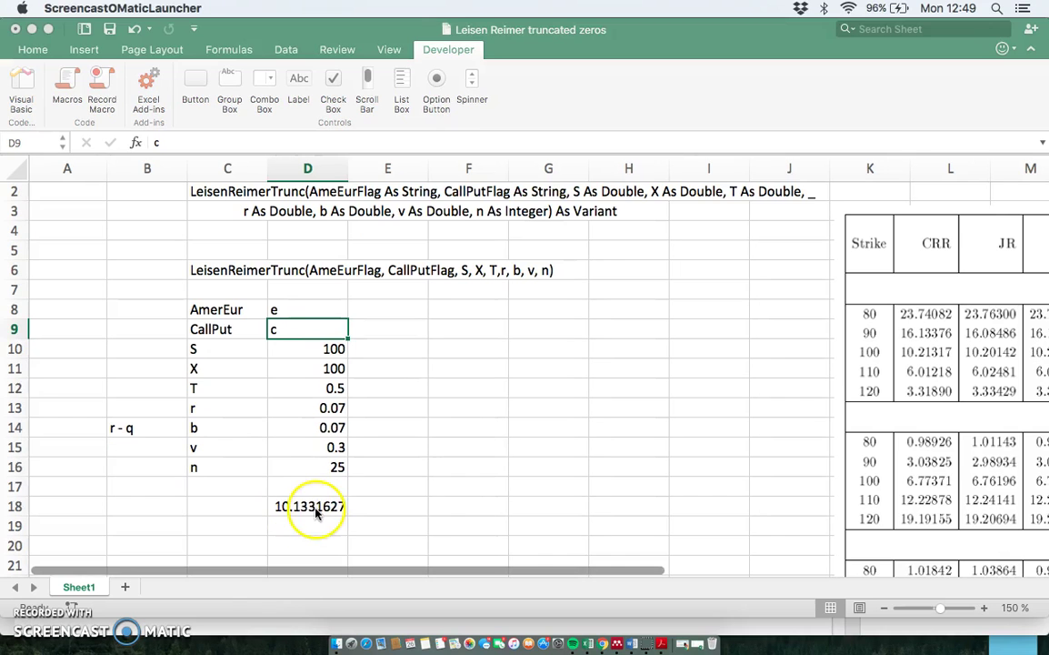
pyautogui.hscroll(2, 316, 512)
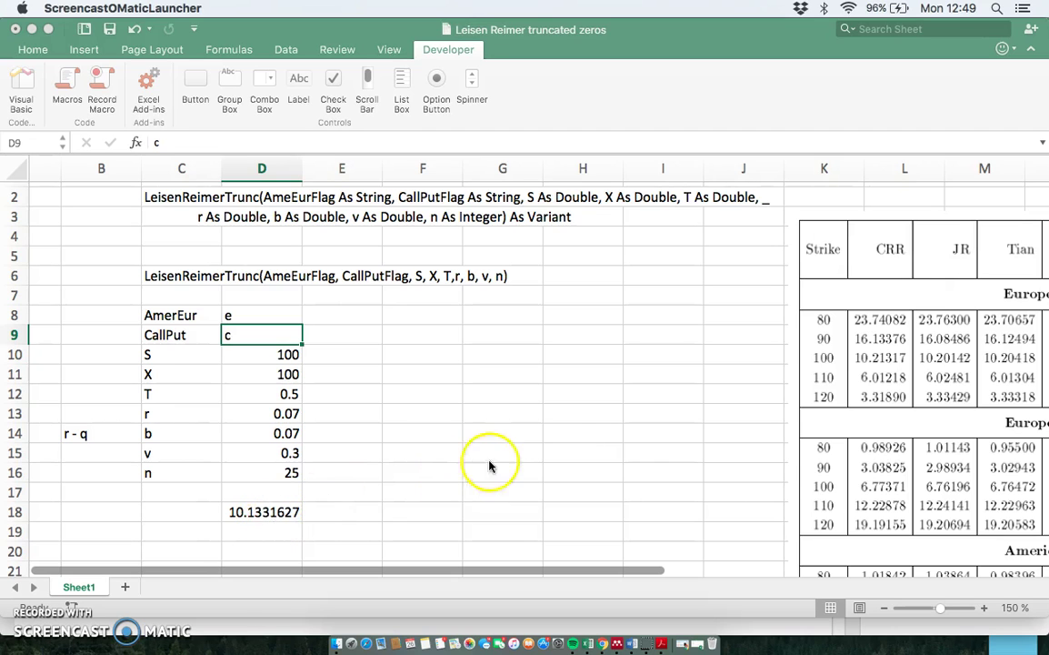
pyautogui.hscroll(10, 562, 459)
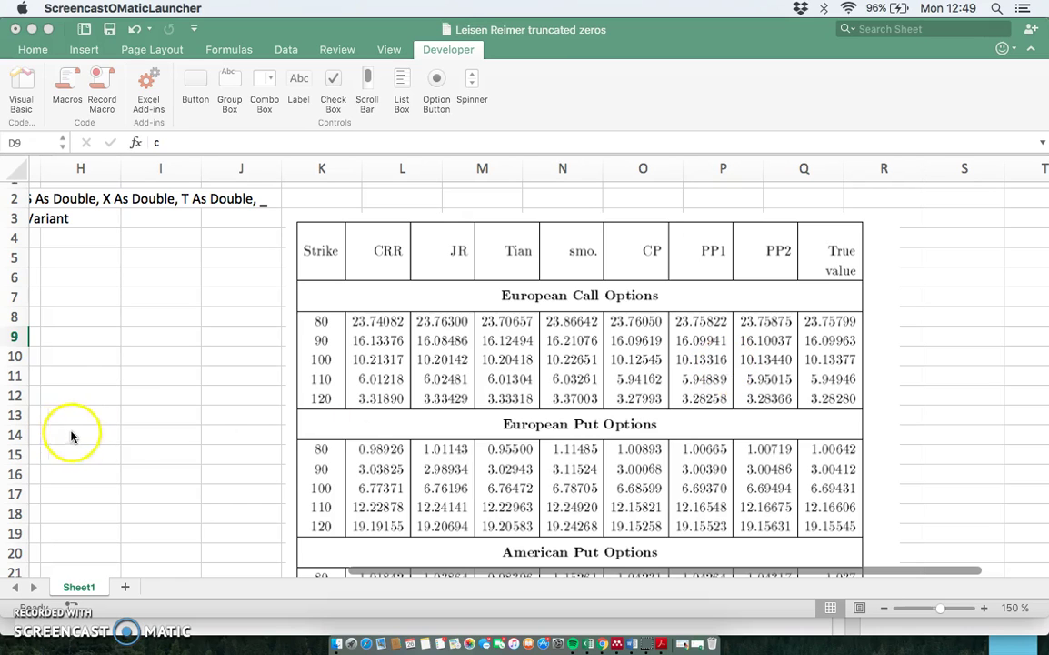
pyautogui.hscroll(-3, 139, 447)
pyautogui.scroll(1, 139, 447)
pyautogui.hscroll(-5, 139, 448)
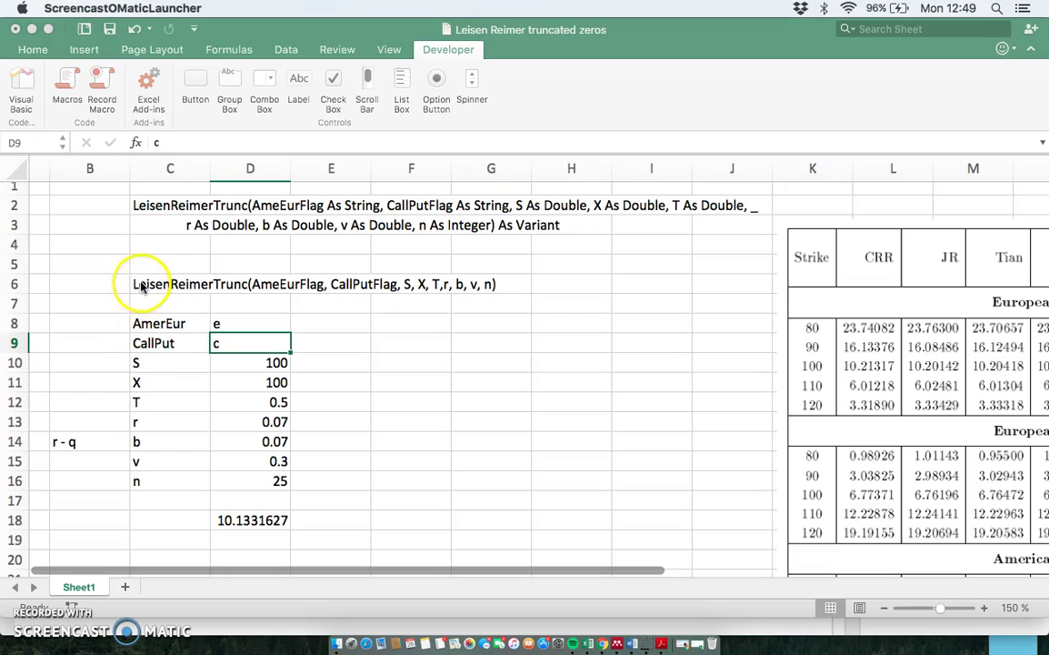
# Copy the calculation block B6:G18 from Sheet1 and paste it into a new sheet starting at C3.
pyautogui.click(261, 319)
pyautogui.click(146, 284)
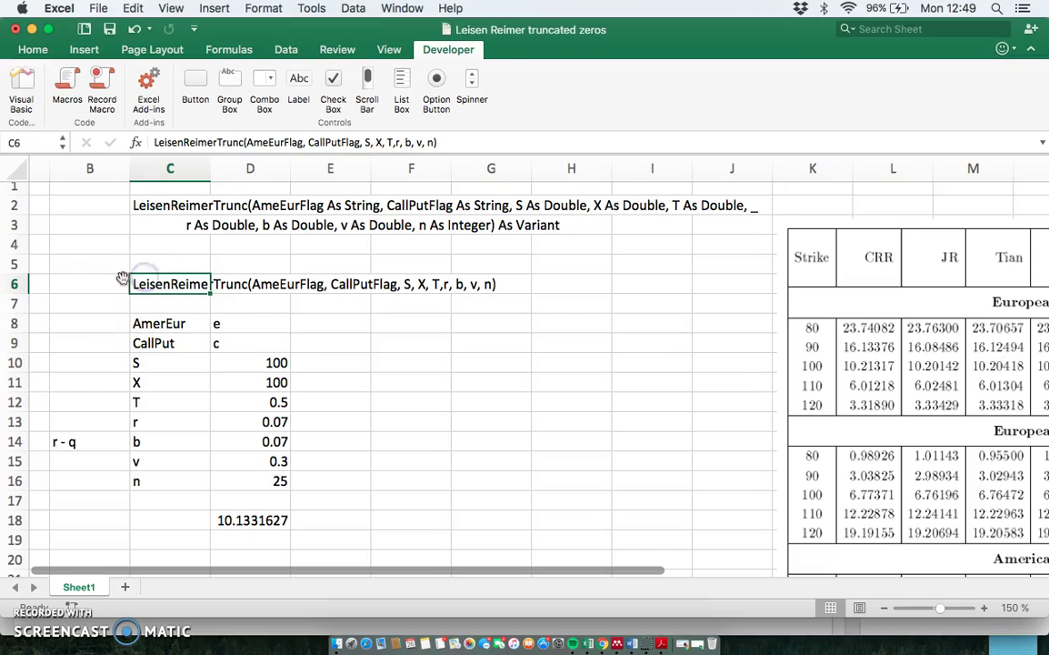
pyautogui.moveTo(82, 284); pyautogui.dragTo(474, 525)
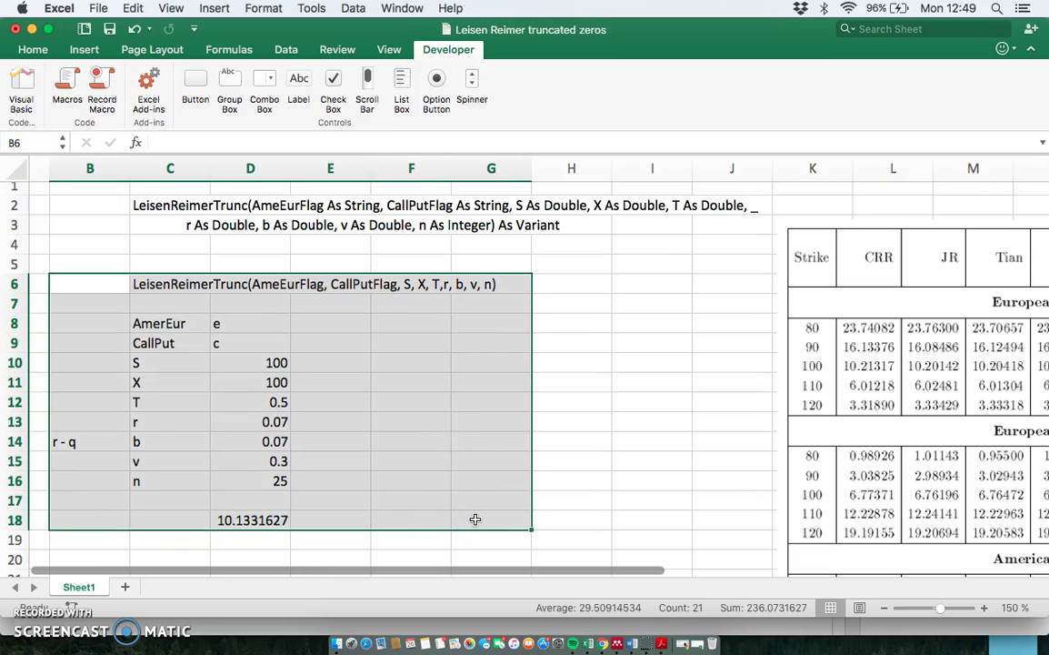
pyautogui.rightClick(475, 519)
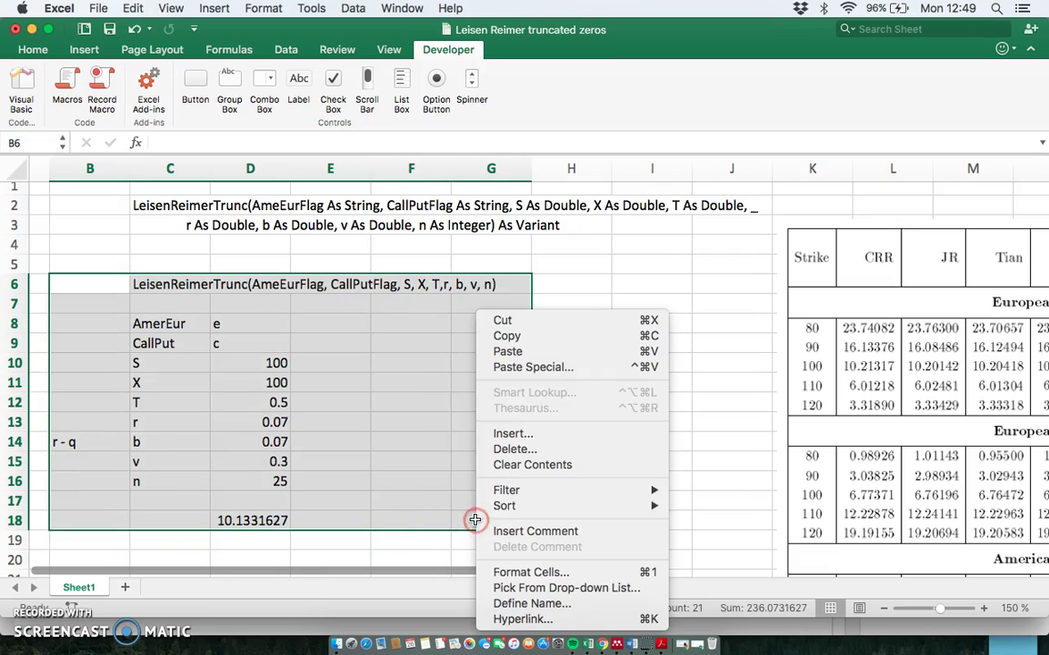
pyautogui.click(508, 338)
pyautogui.click(125, 586)
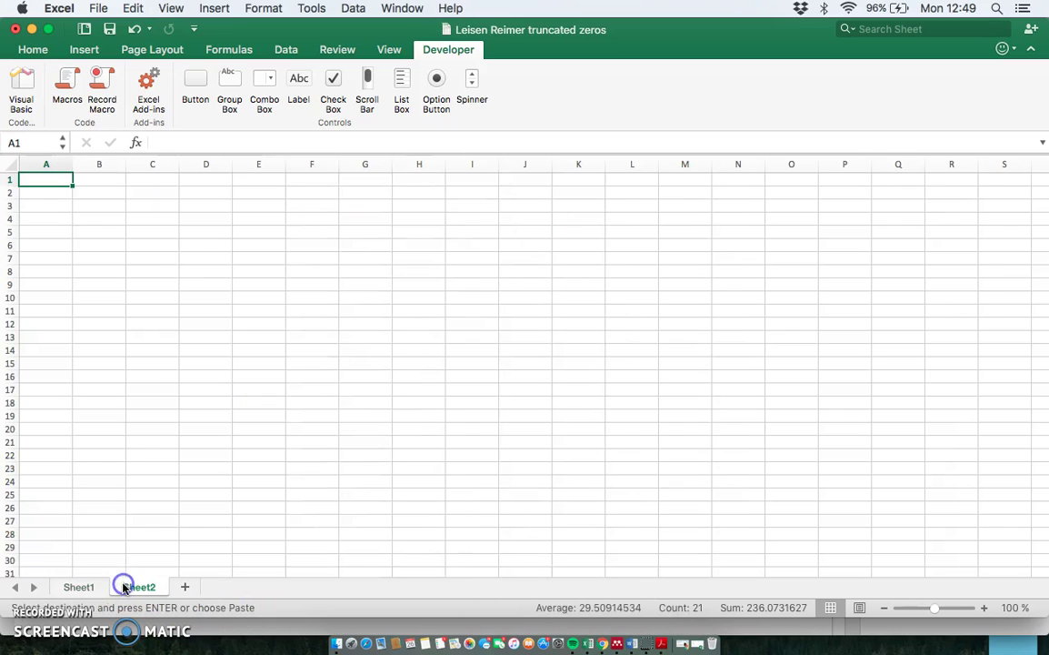
pyautogui.click(146, 203)
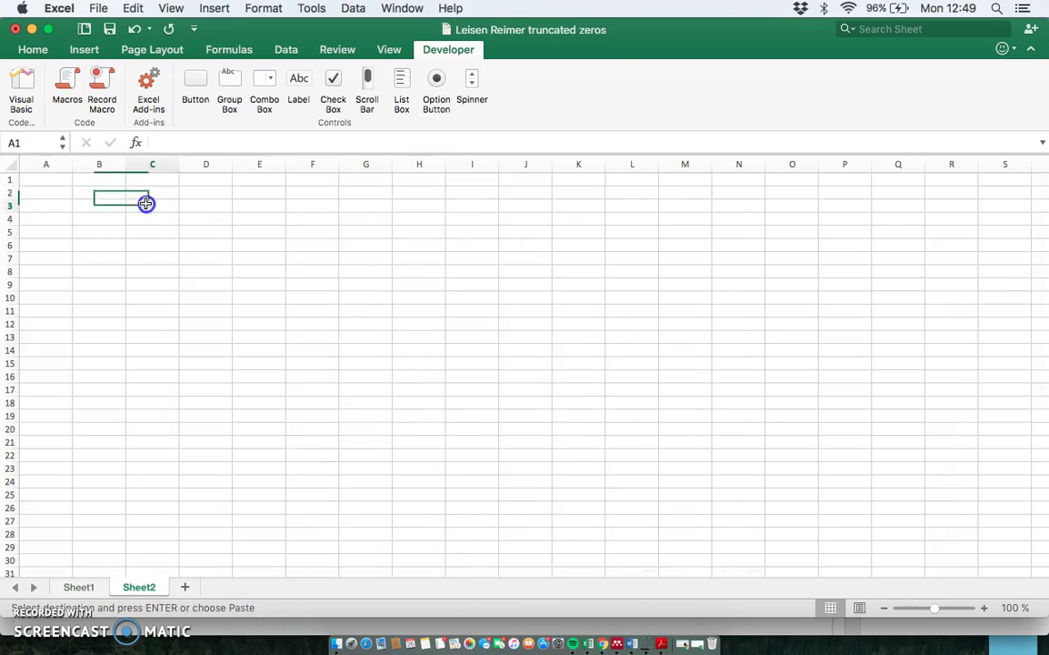
pyautogui.click(36, 50)
pyautogui.click(25, 84)
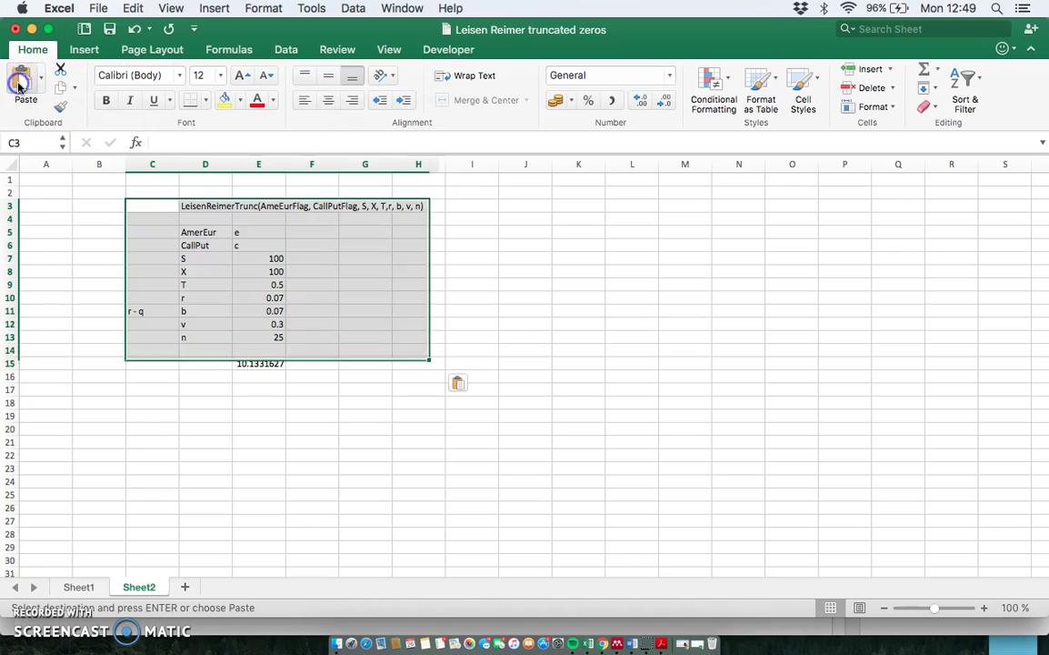
pyautogui.click(344, 413)
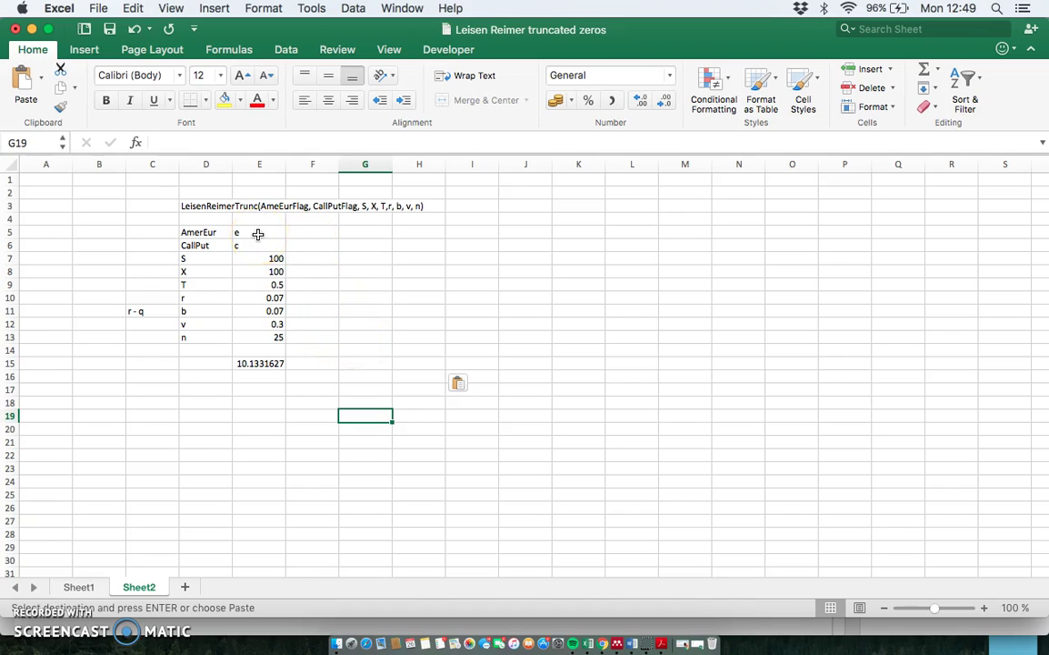
# Fill E5:E15 across into column F and set AmerEur in F5 to a for the American option.
pyautogui.moveTo(258, 234); pyautogui.dragTo(334, 368)
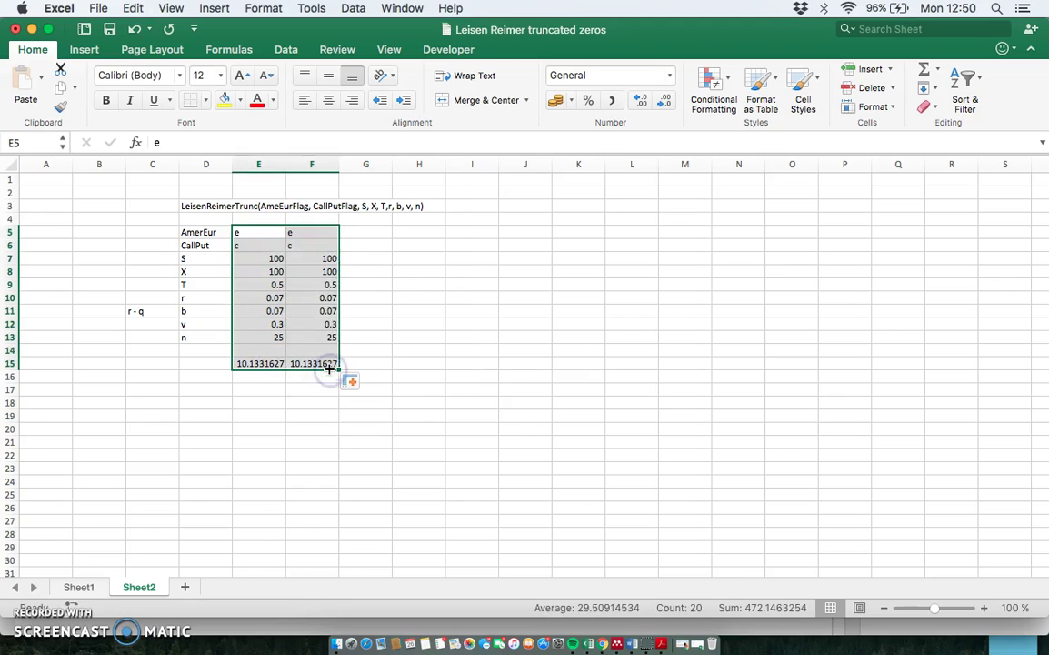
pyautogui.click(317, 234)
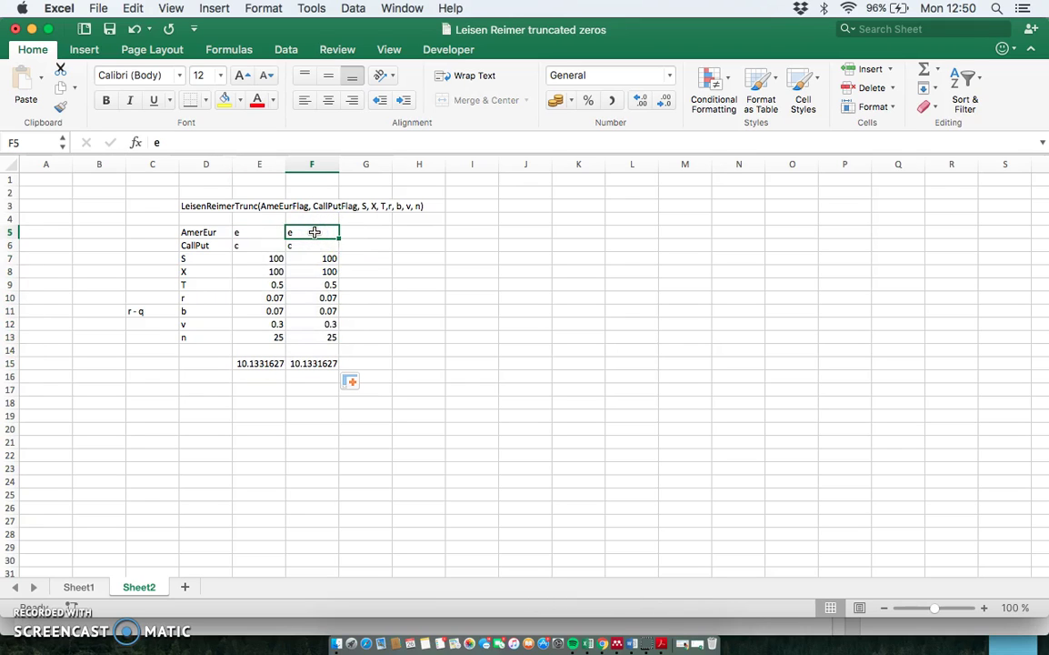
pyautogui.write('a')
pyautogui.press('Return')
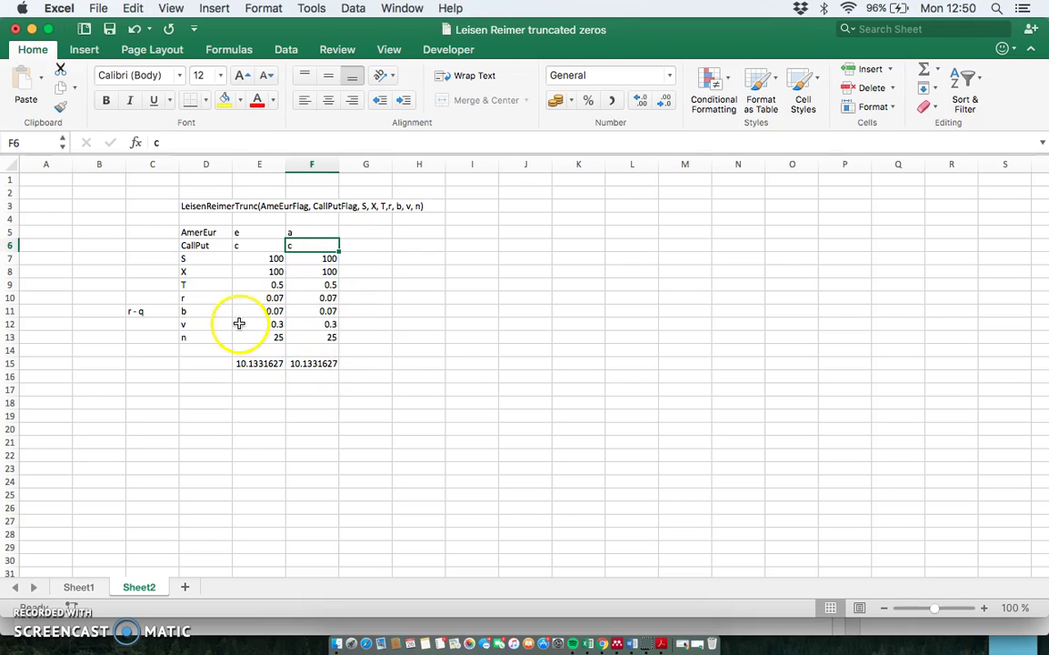
# Enlarge the sheet view to 130% and set the cost-of-carry b to 0 in both E11 and F11.
pyautogui.click(271, 313)
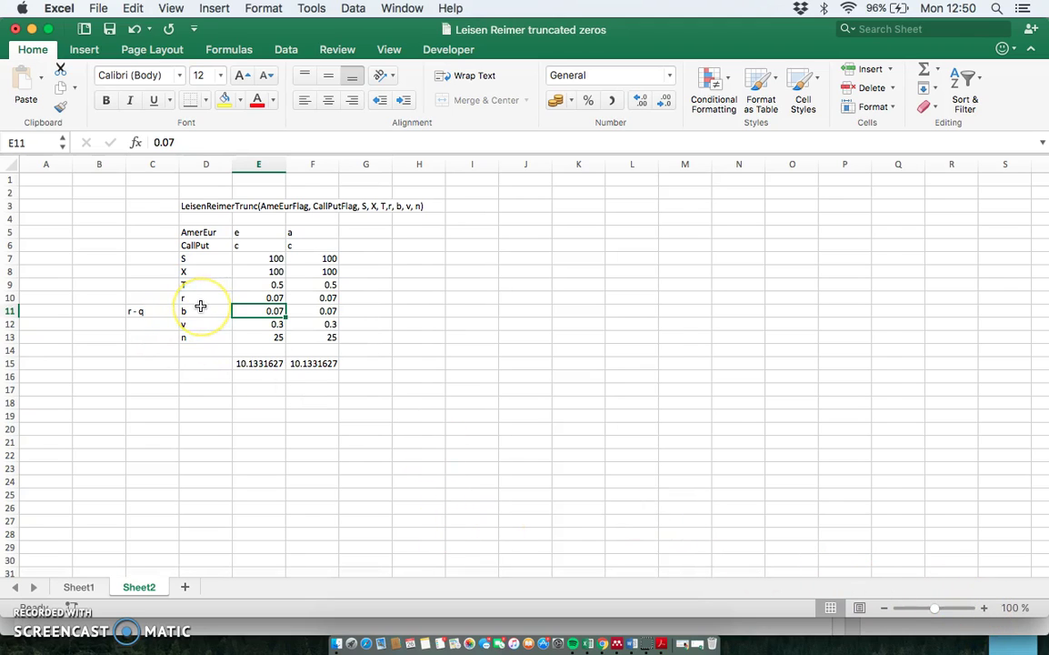
pyautogui.click(984, 608)
pyautogui.click(984, 608)
pyautogui.click(985, 608)
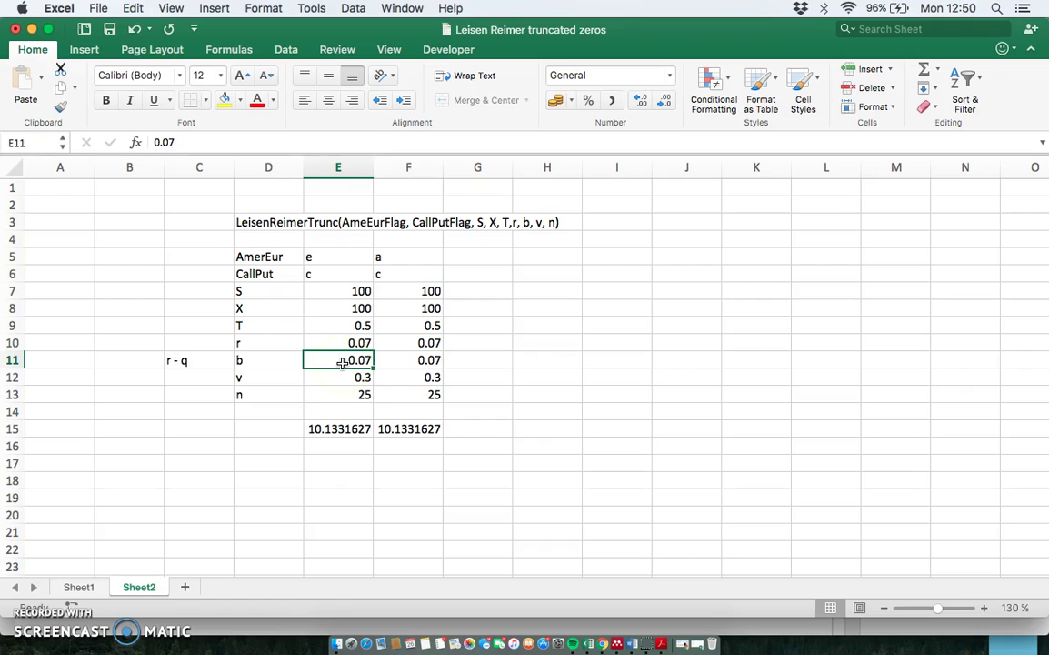
pyautogui.write('0')
pyautogui.press('Tab')
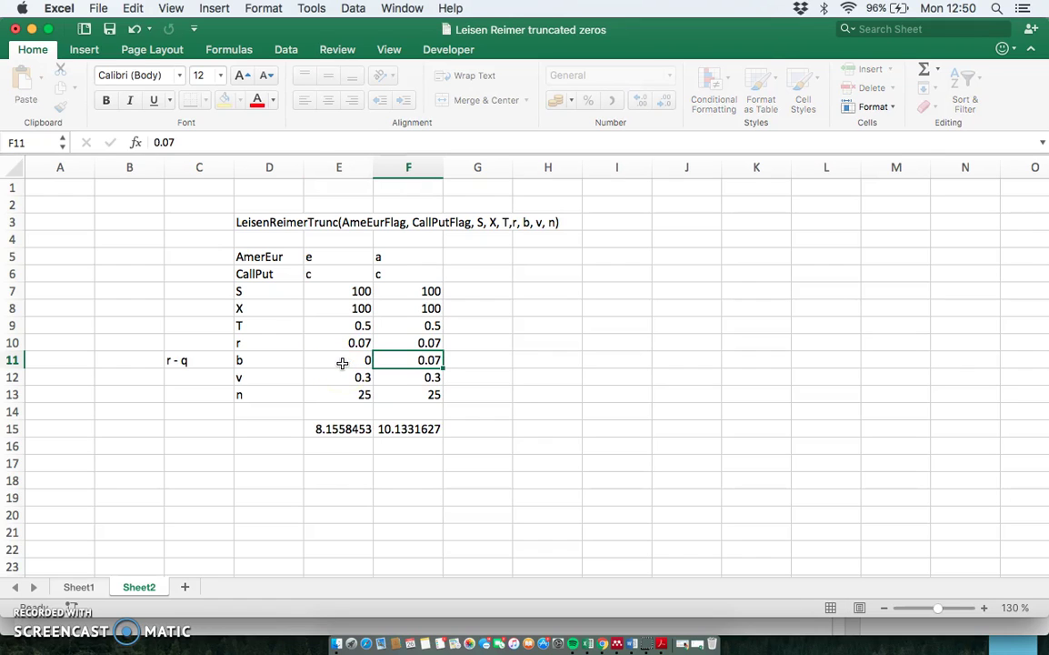
pyautogui.write('0')
pyautogui.press('Down')
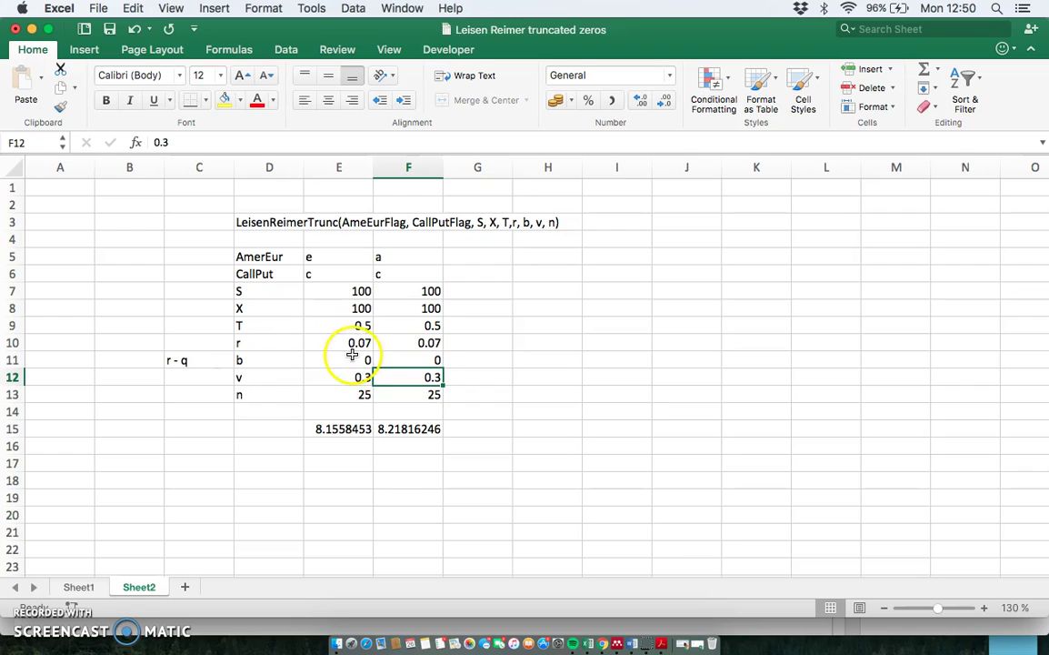
# Compare the American call formula and price in F15 with the European call in E15.
pyautogui.click(401, 427)
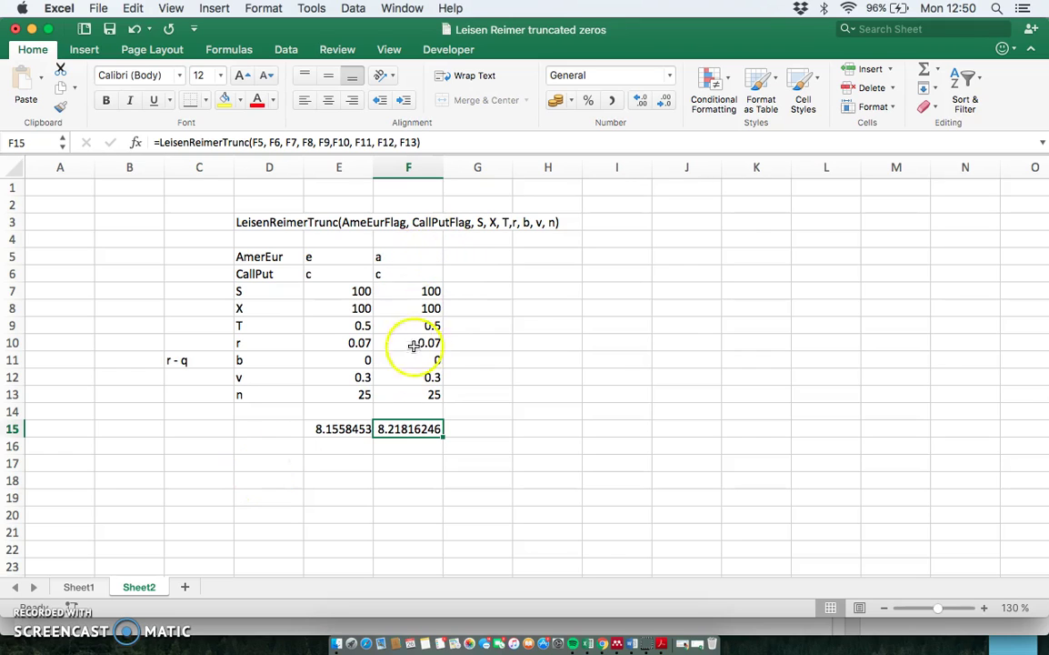
pyautogui.click(326, 428)
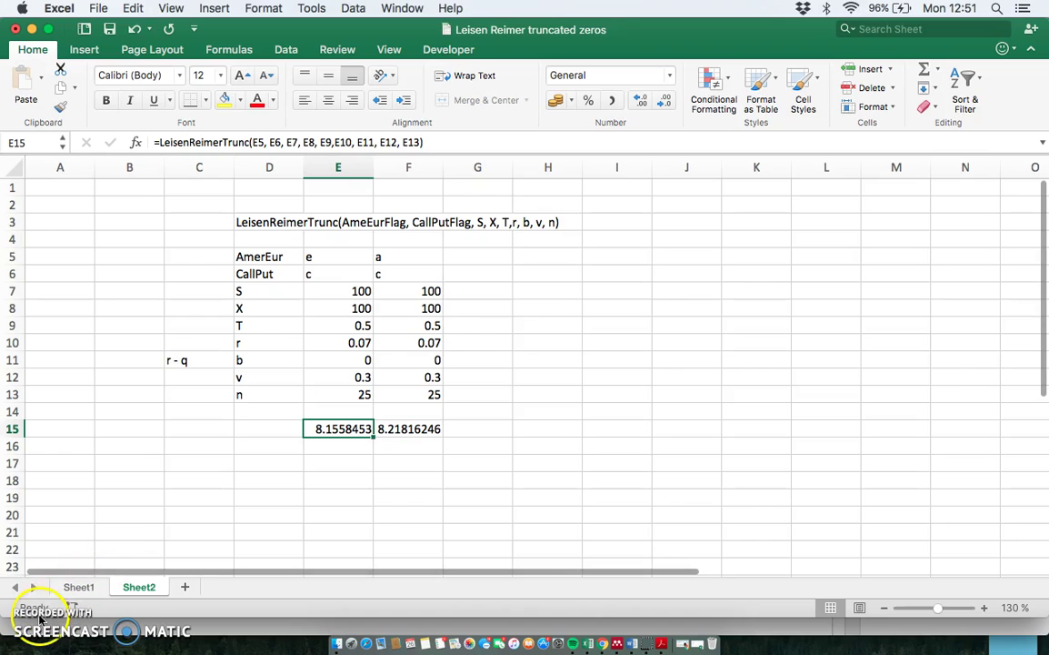
pyautogui.click(40, 618)
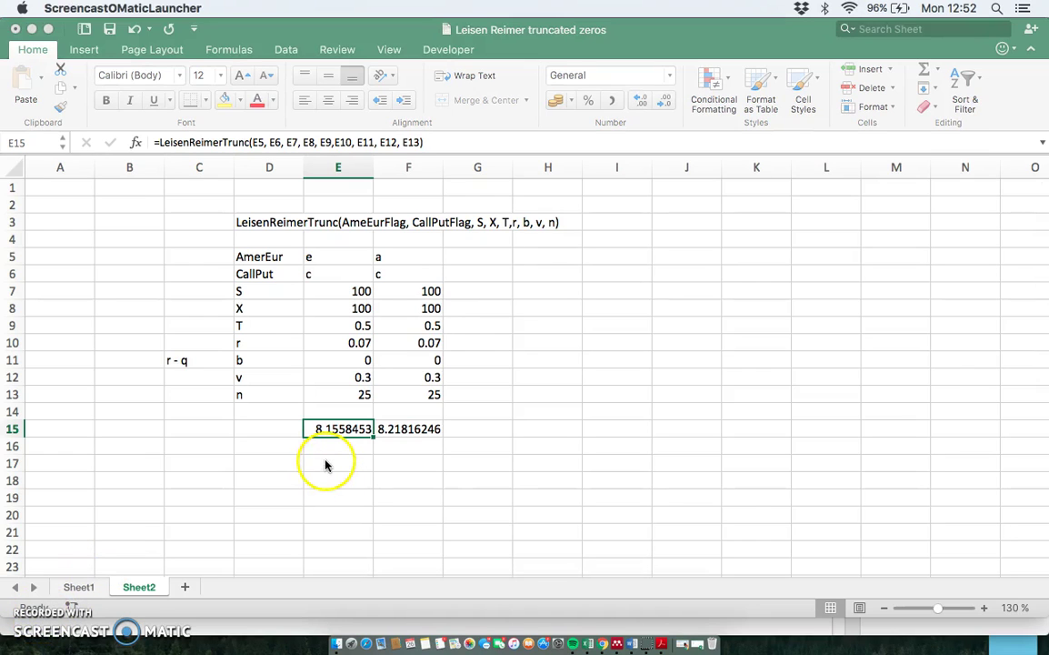
# Switch to Google Chrome and open the website kerryback.net in place of the screen recorder page.
pyautogui.click(600, 644)
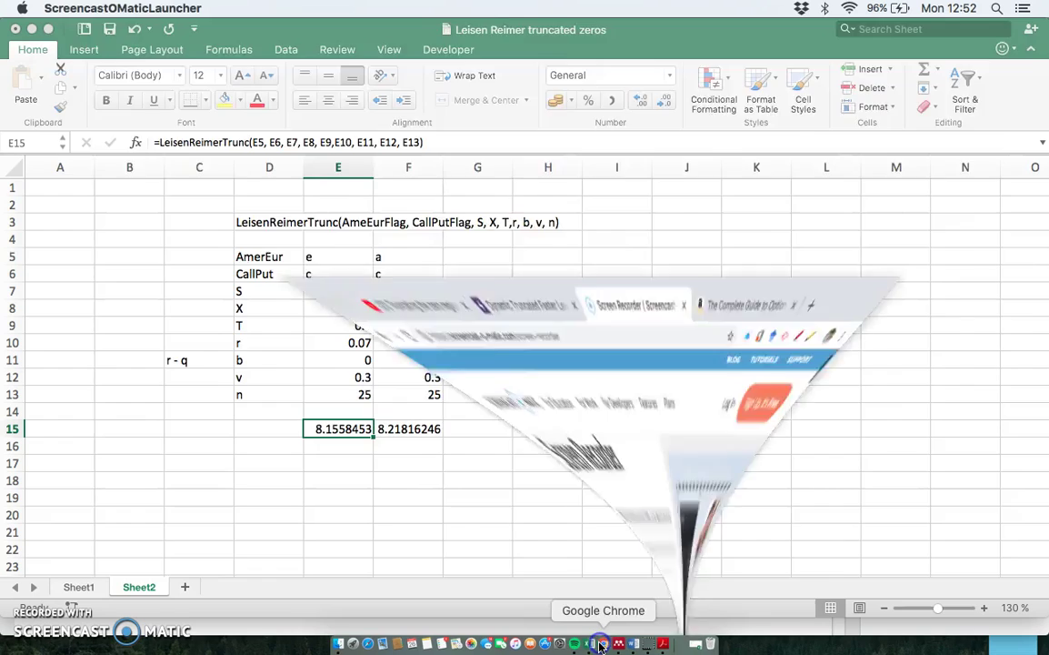
pyautogui.click(453, 73)
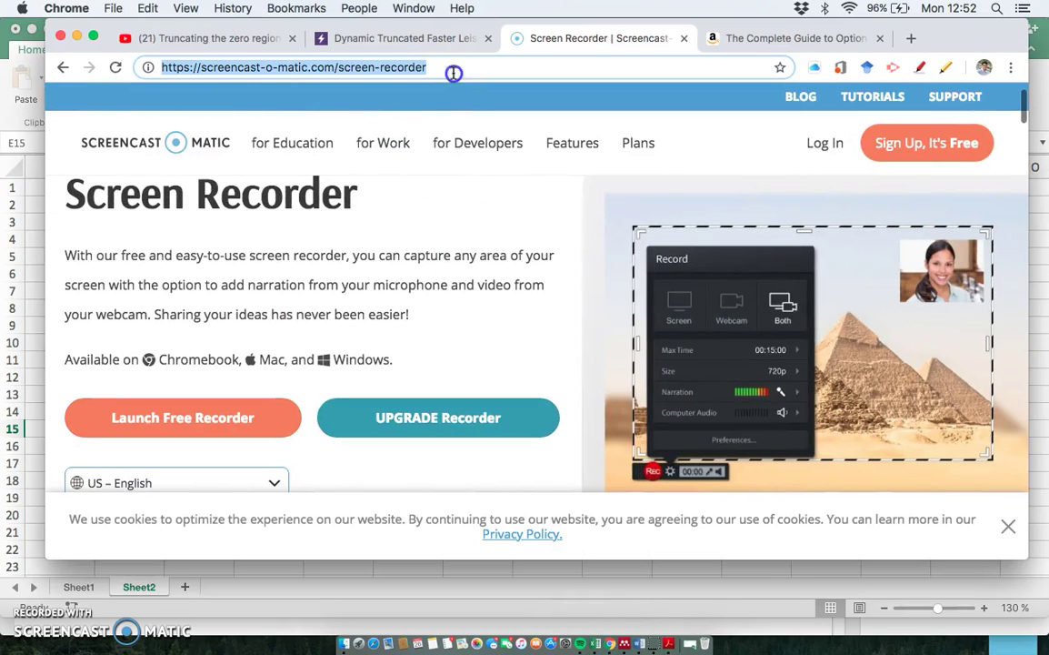
pyautogui.write('ker')
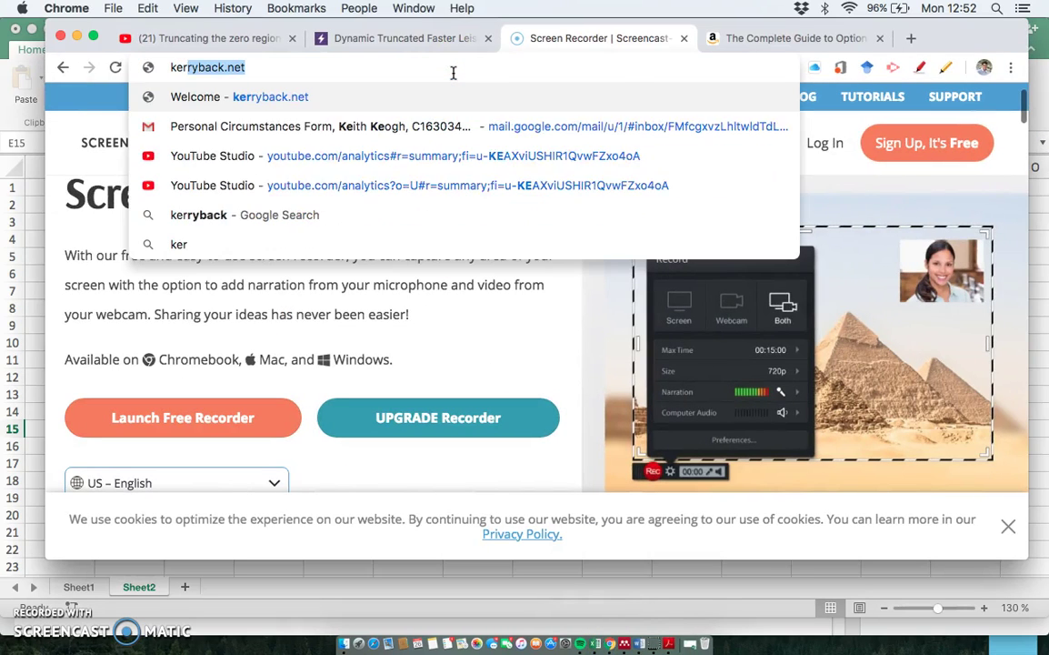
pyautogui.write('ryback')
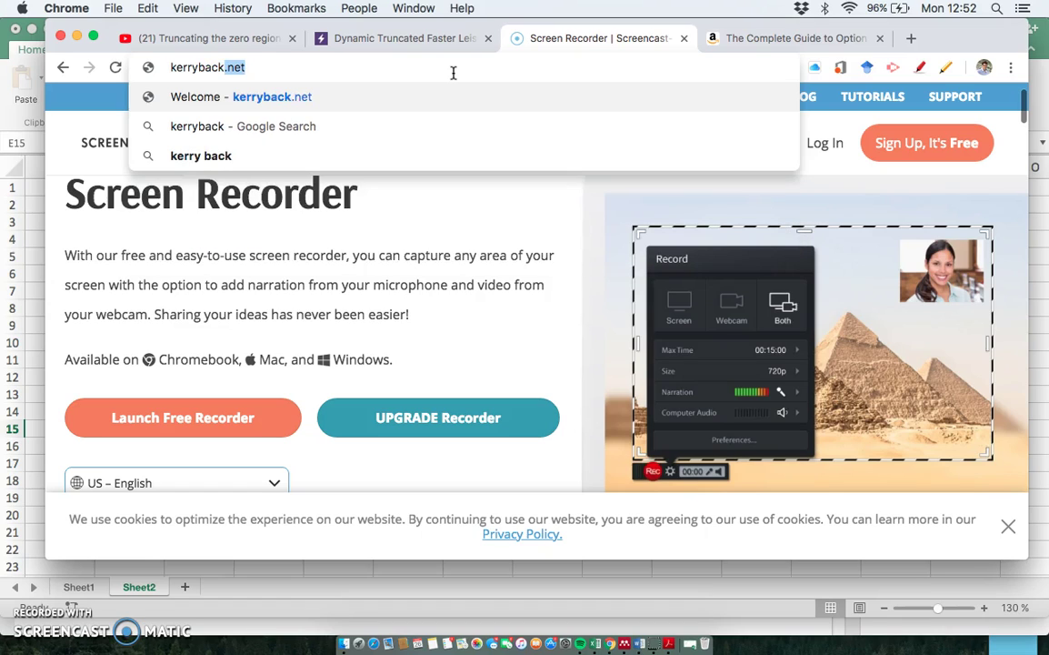
pyautogui.press('Return')
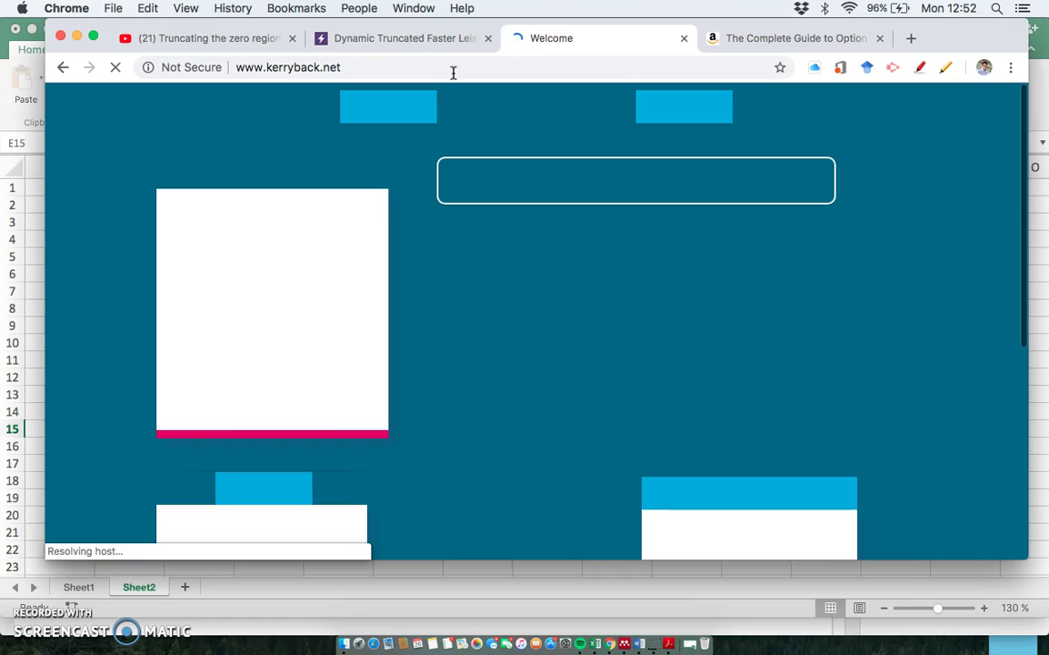
# Look over the author's home page for the book A Course in Derivative Securities and its VBA Code link.
pyautogui.scroll(-5, 634, 357)
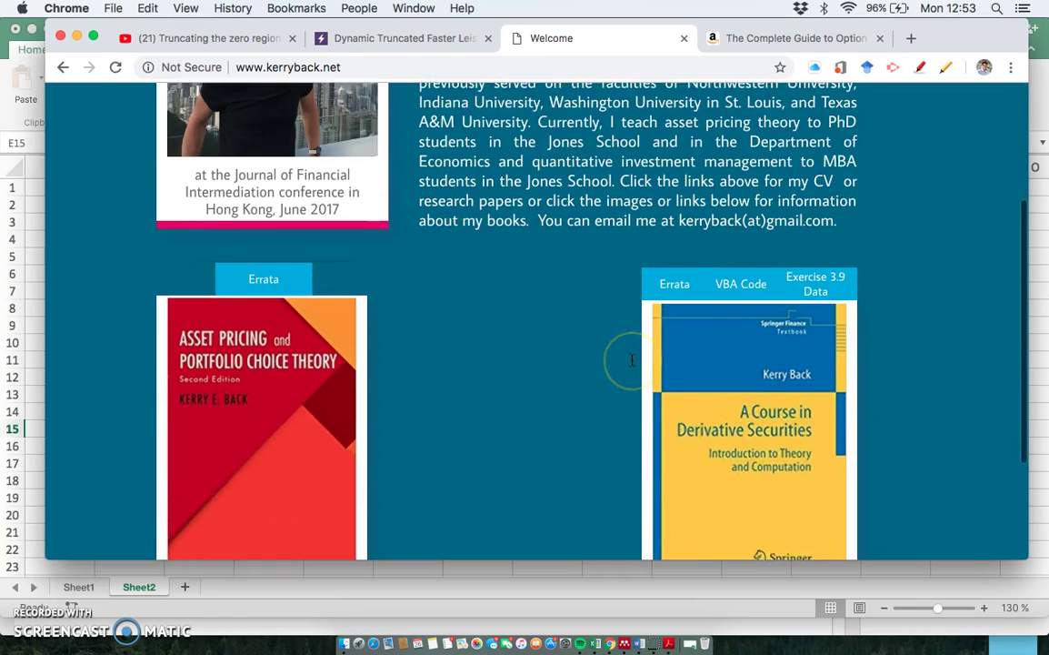
pyautogui.scroll(-1, 632, 360)
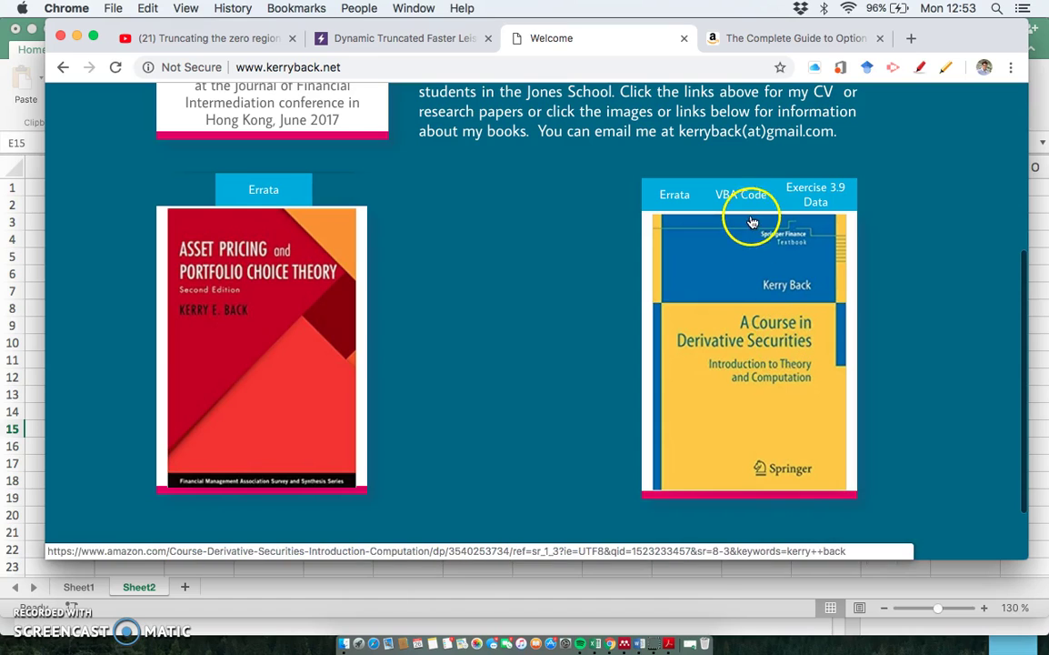
pyautogui.scroll(5, 518, 247)
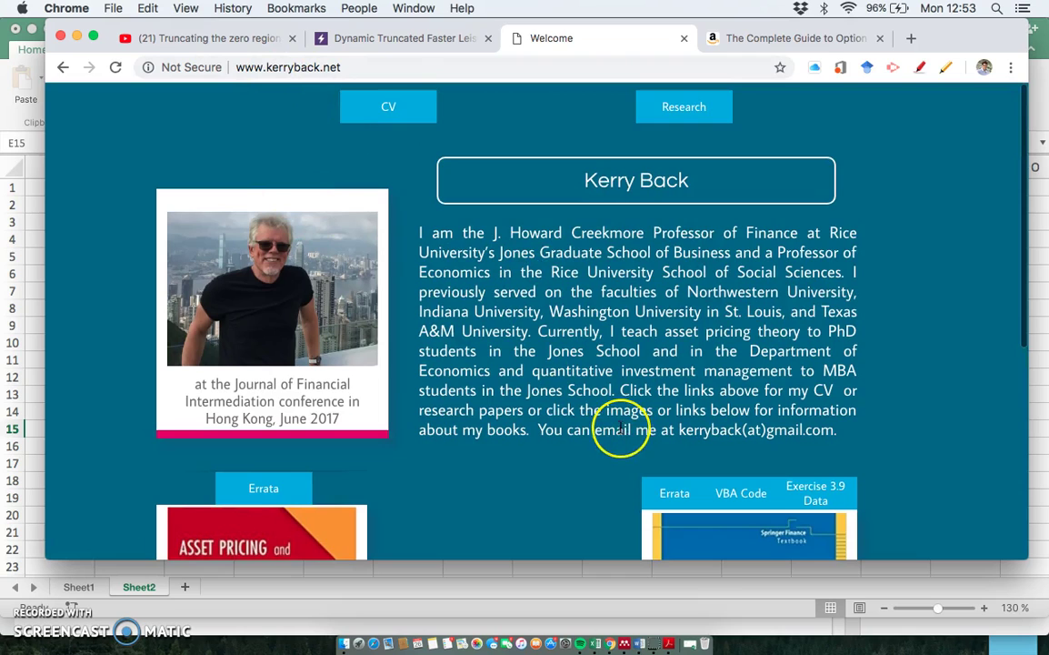
pyautogui.scroll(-2, 620, 427)
pyautogui.scroll(1, 620, 427)
pyautogui.scroll(-5, 620, 428)
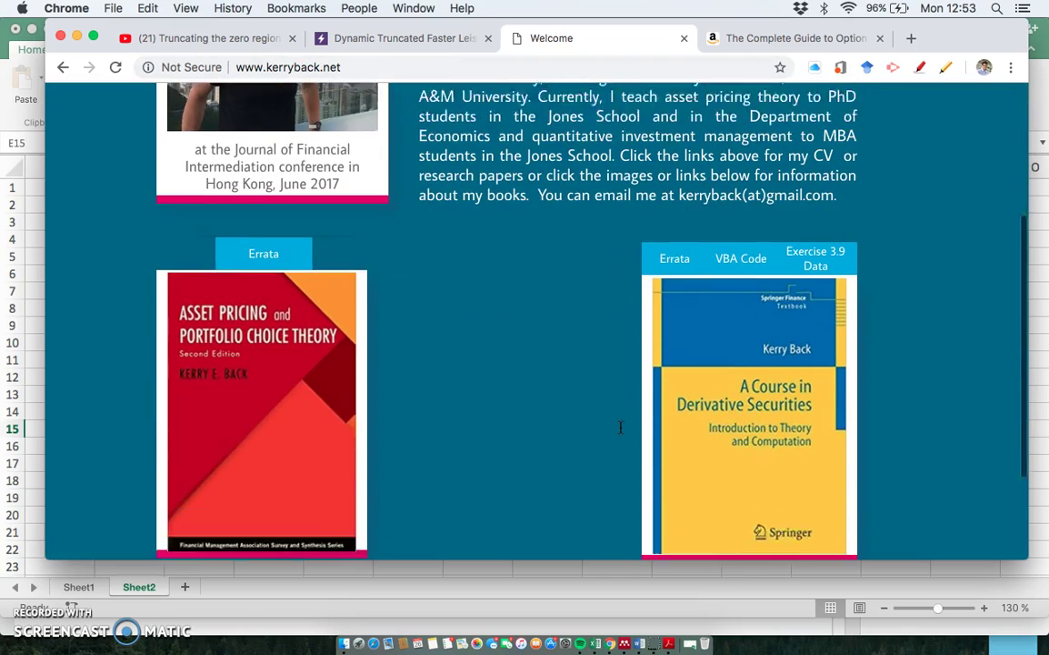